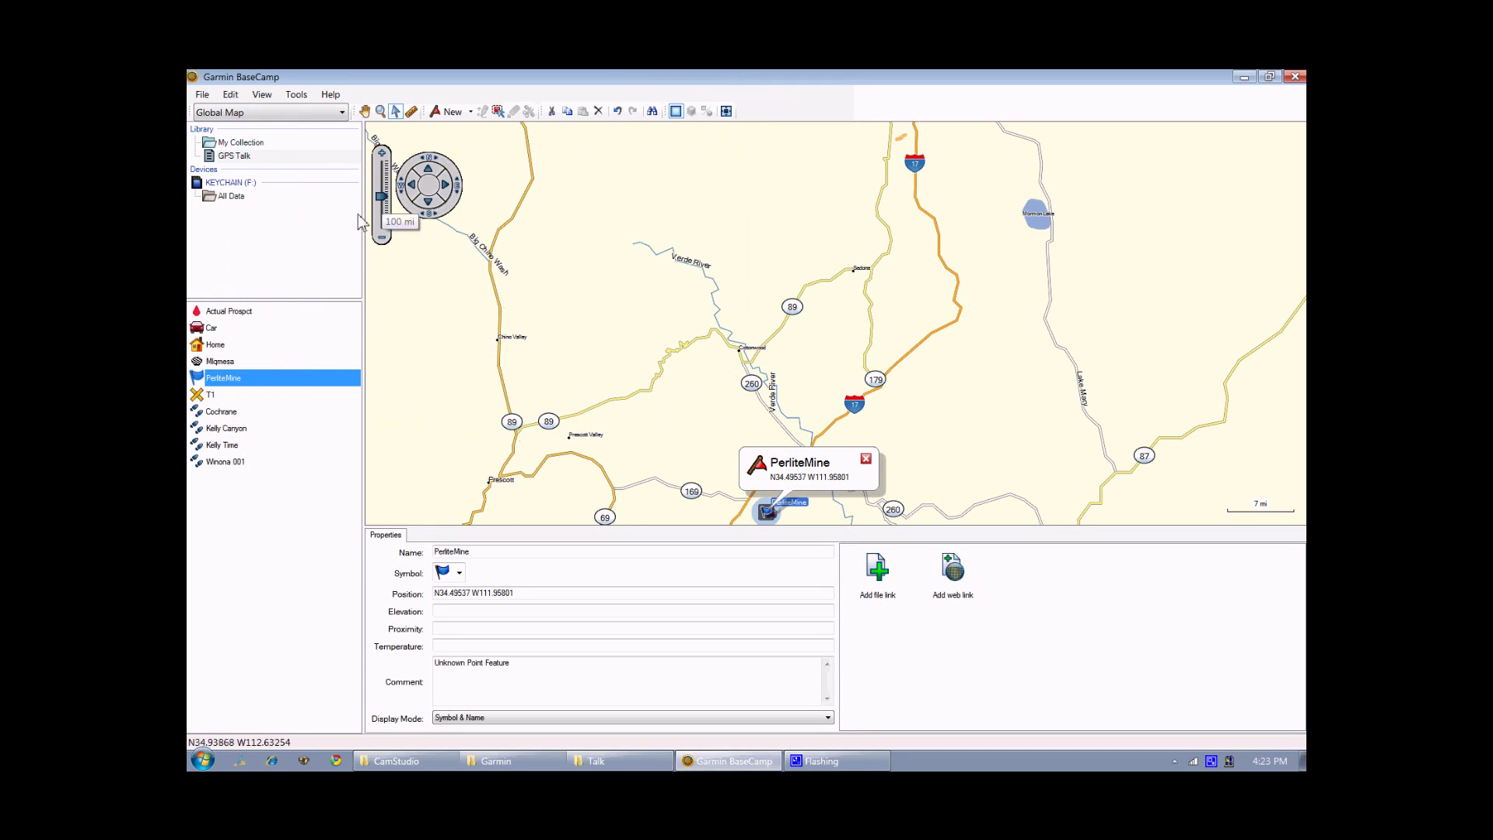
# - Zoom the map to the Kelly Canyon track and view it in Google Earth
pyautogui.click(228, 433)
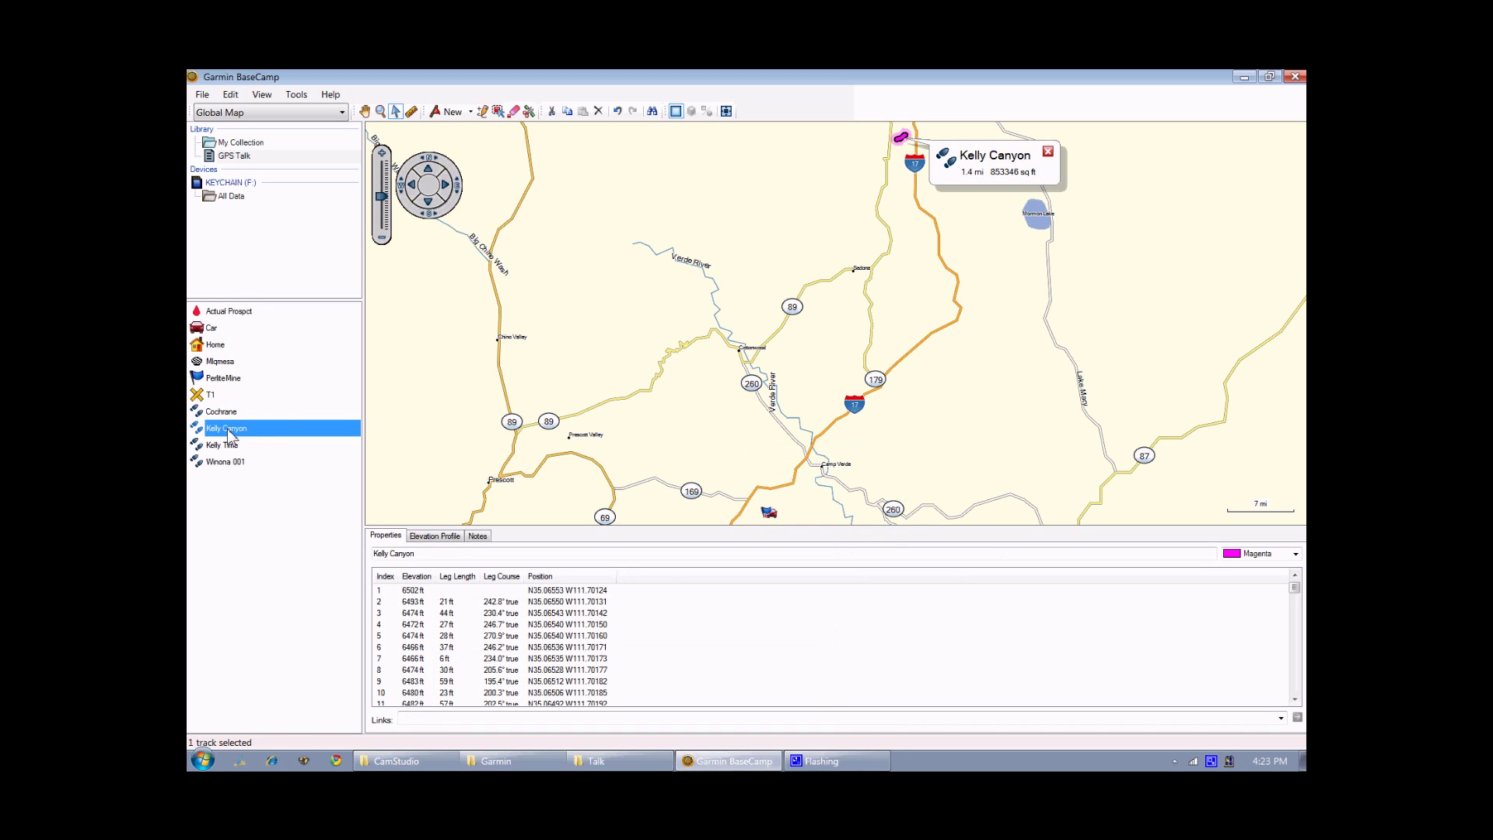
pyautogui.doubleClick(228, 433)
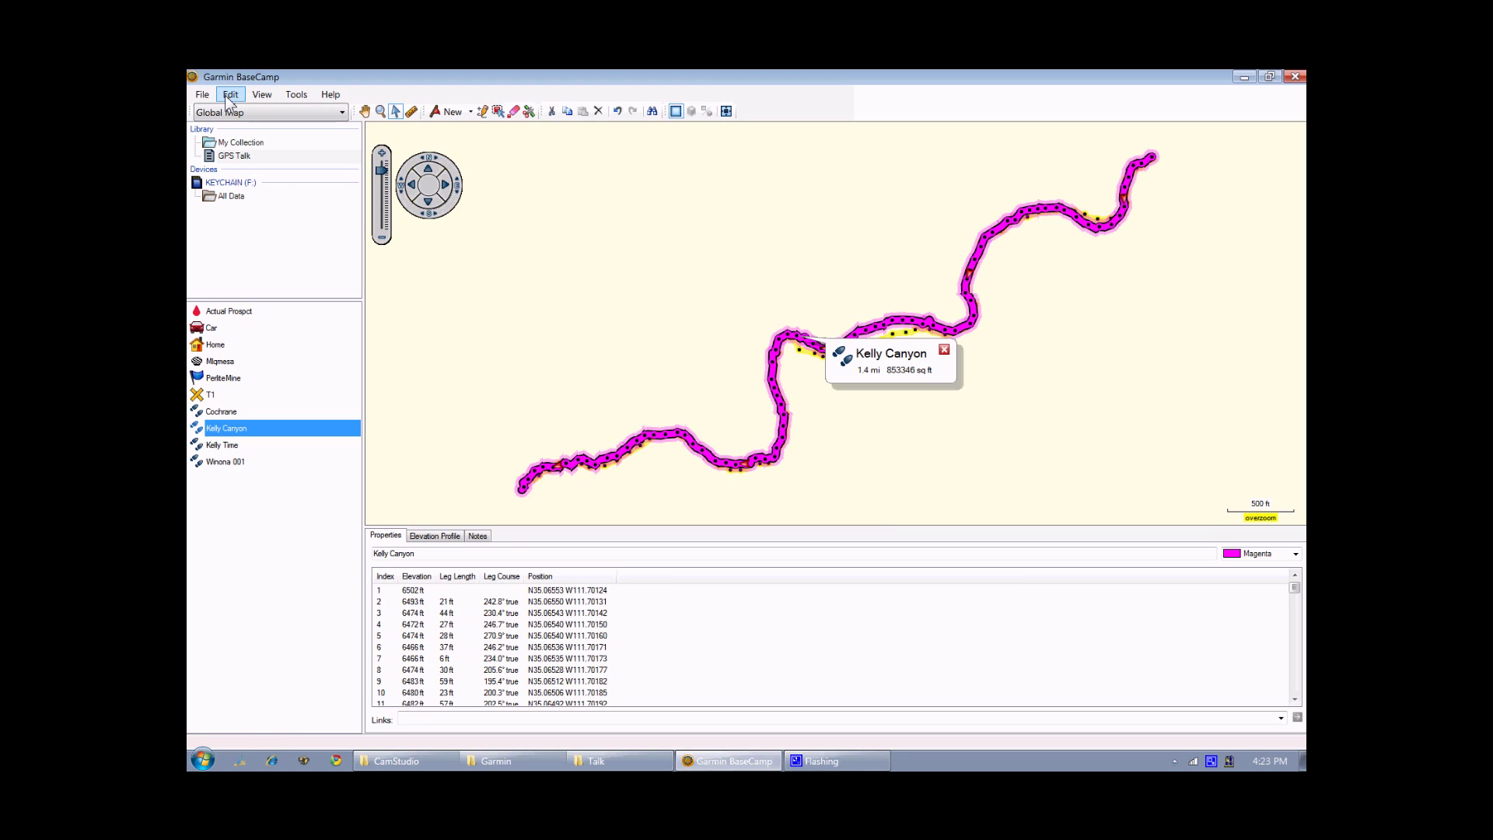
pyautogui.click(261, 95)
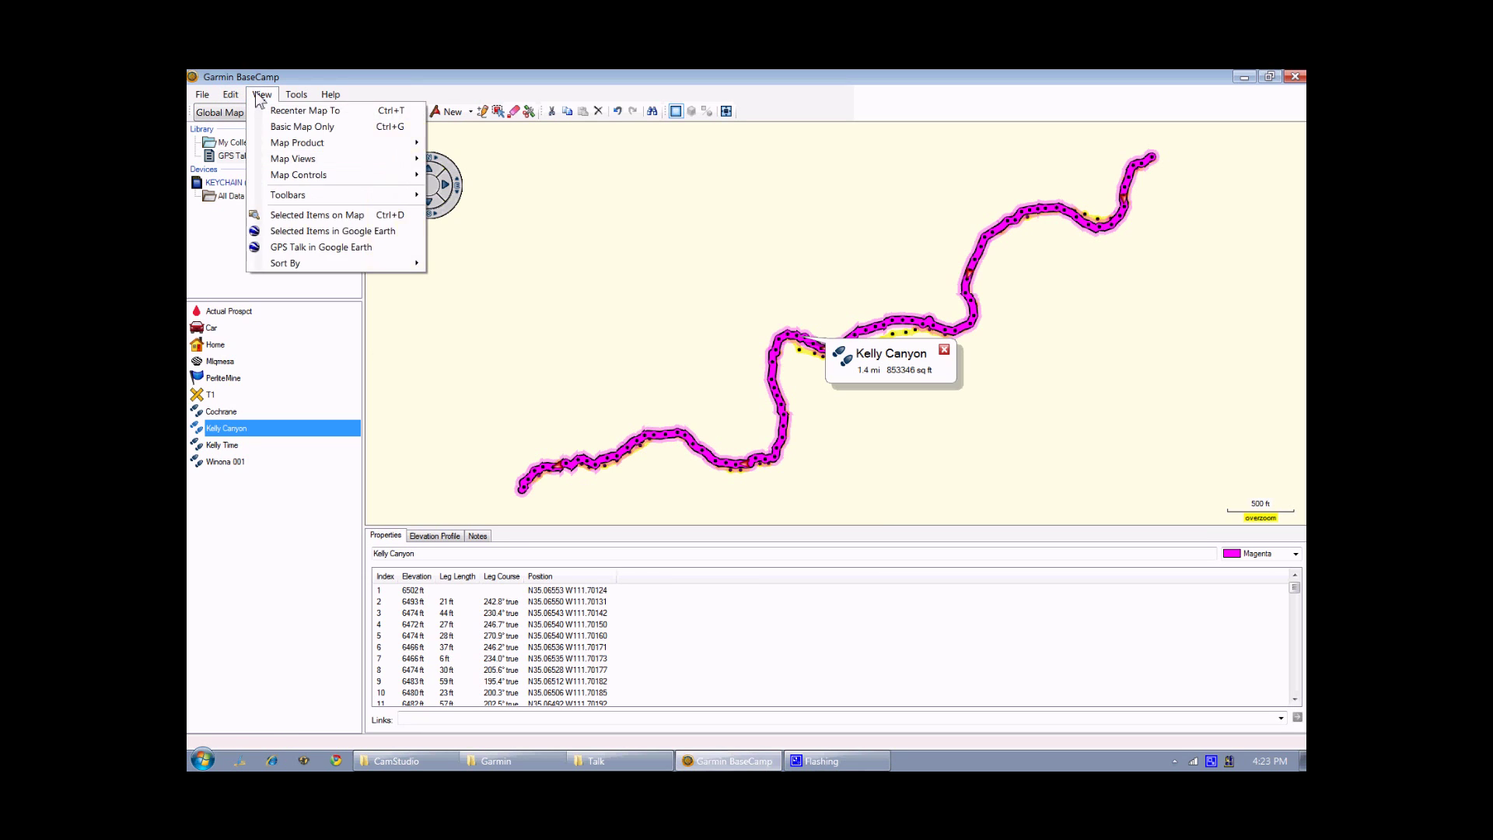
pyautogui.click(289, 233)
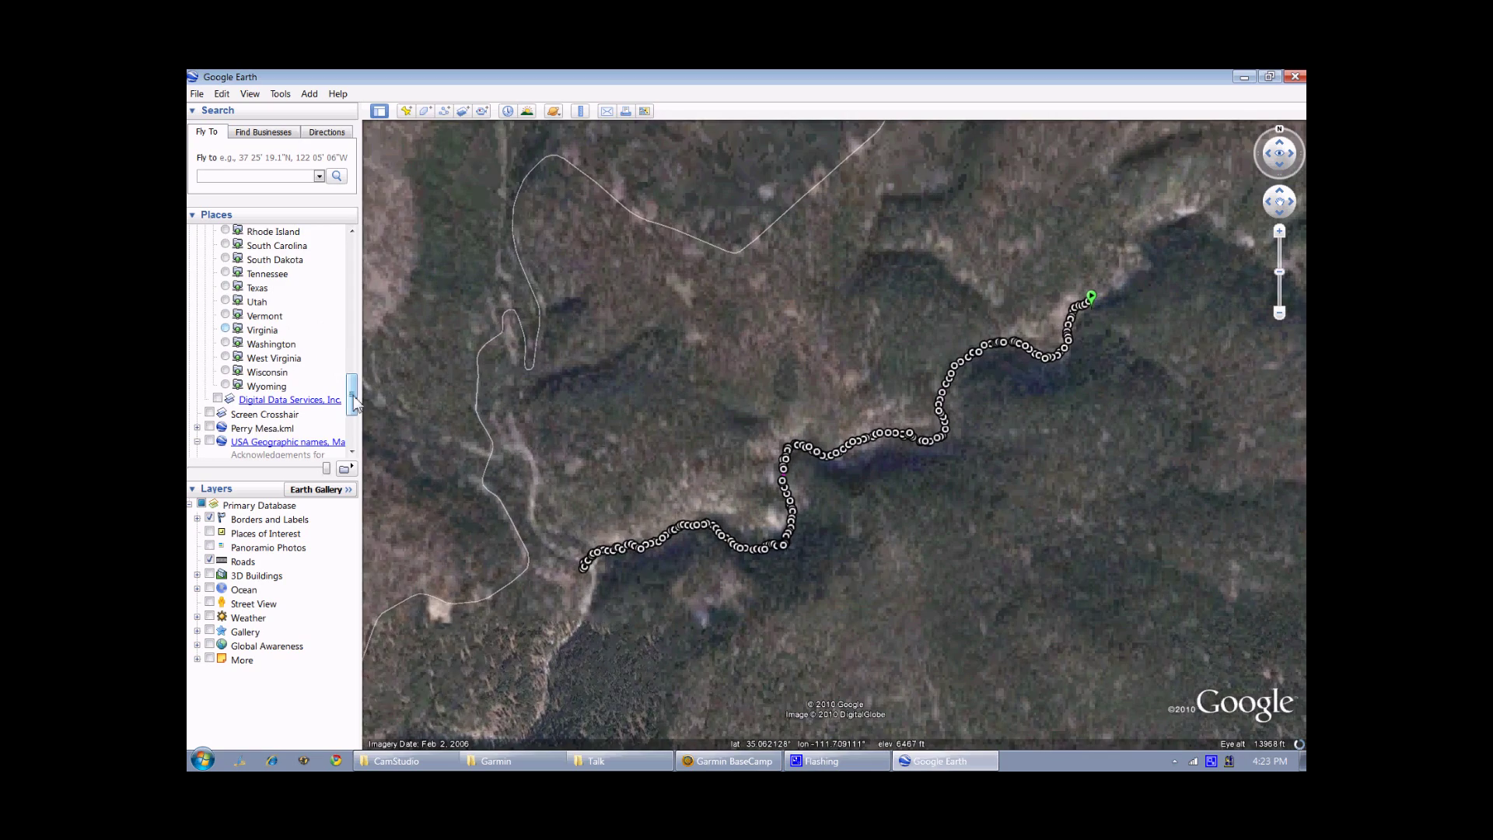
# - Turn off the Arizona topo overlay and tilt the view into 3-D over the Kelly Canyon track
pyautogui.moveTo(352, 400); pyautogui.dragTo(352, 258)
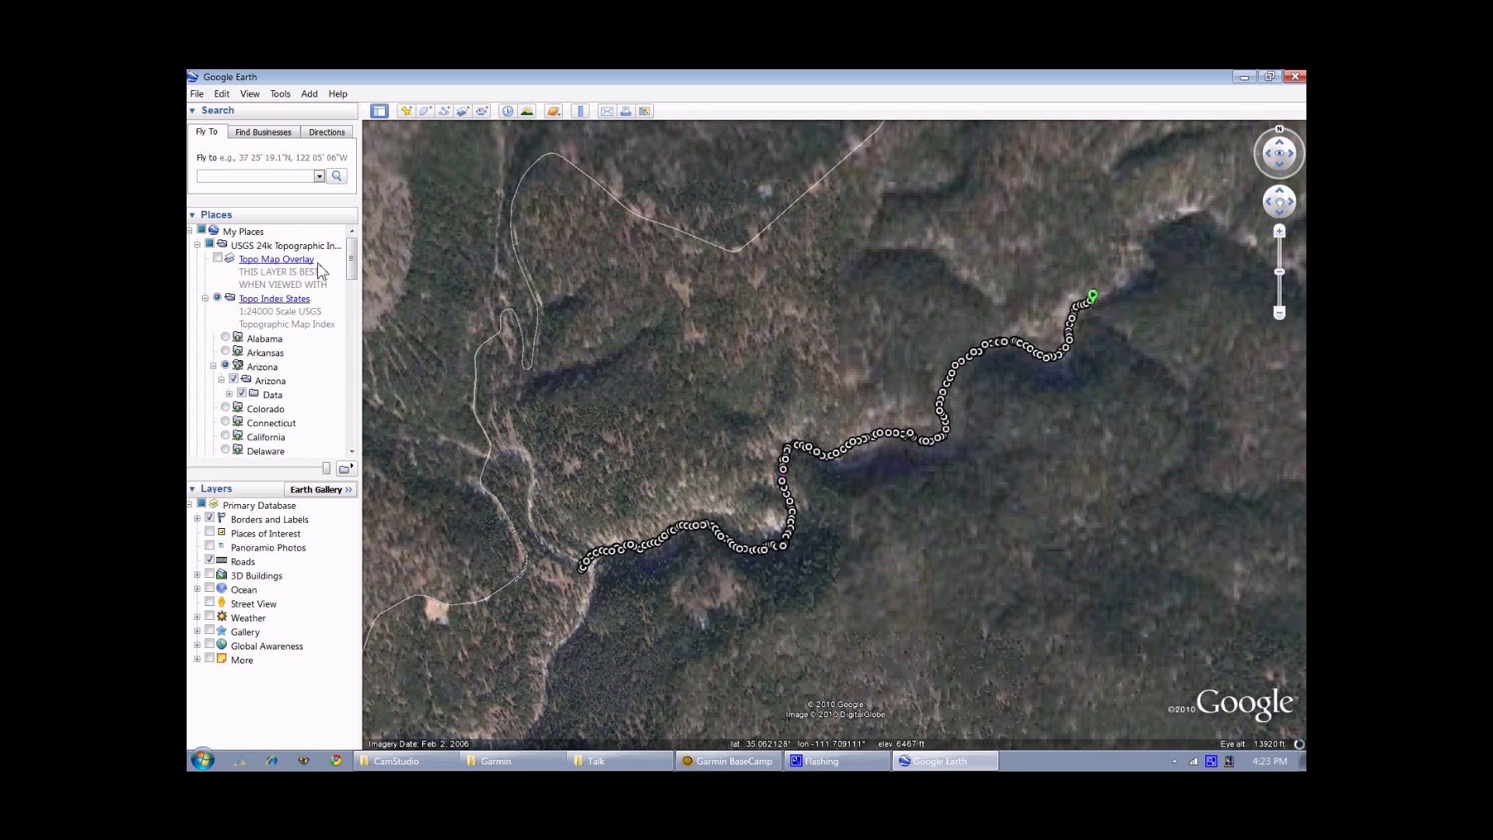
pyautogui.click(226, 366)
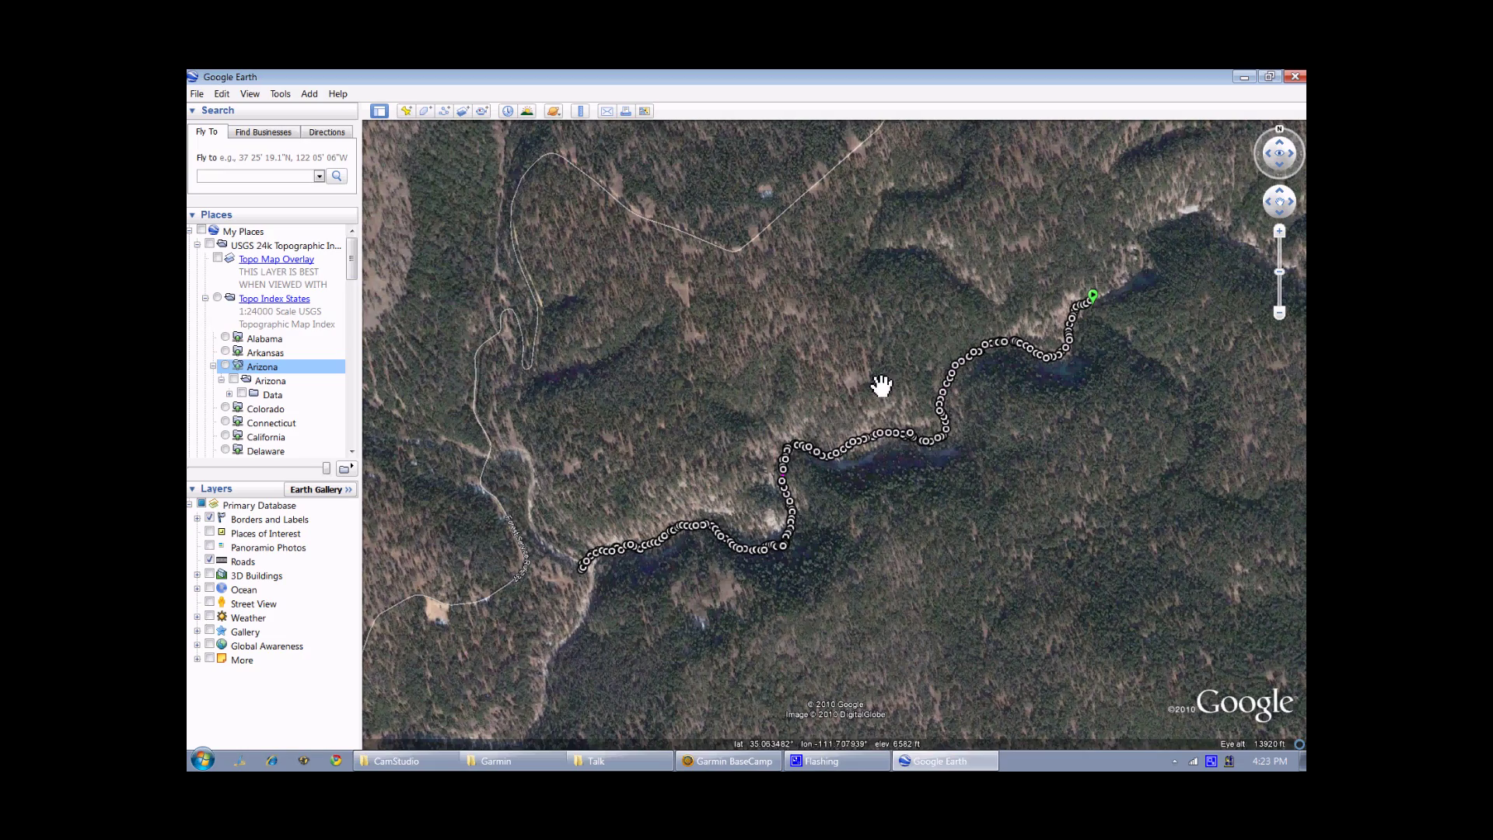
pyautogui.moveTo(883, 384); pyautogui.dragTo(1046, 596)
pyautogui.scroll(3, 983, 557)
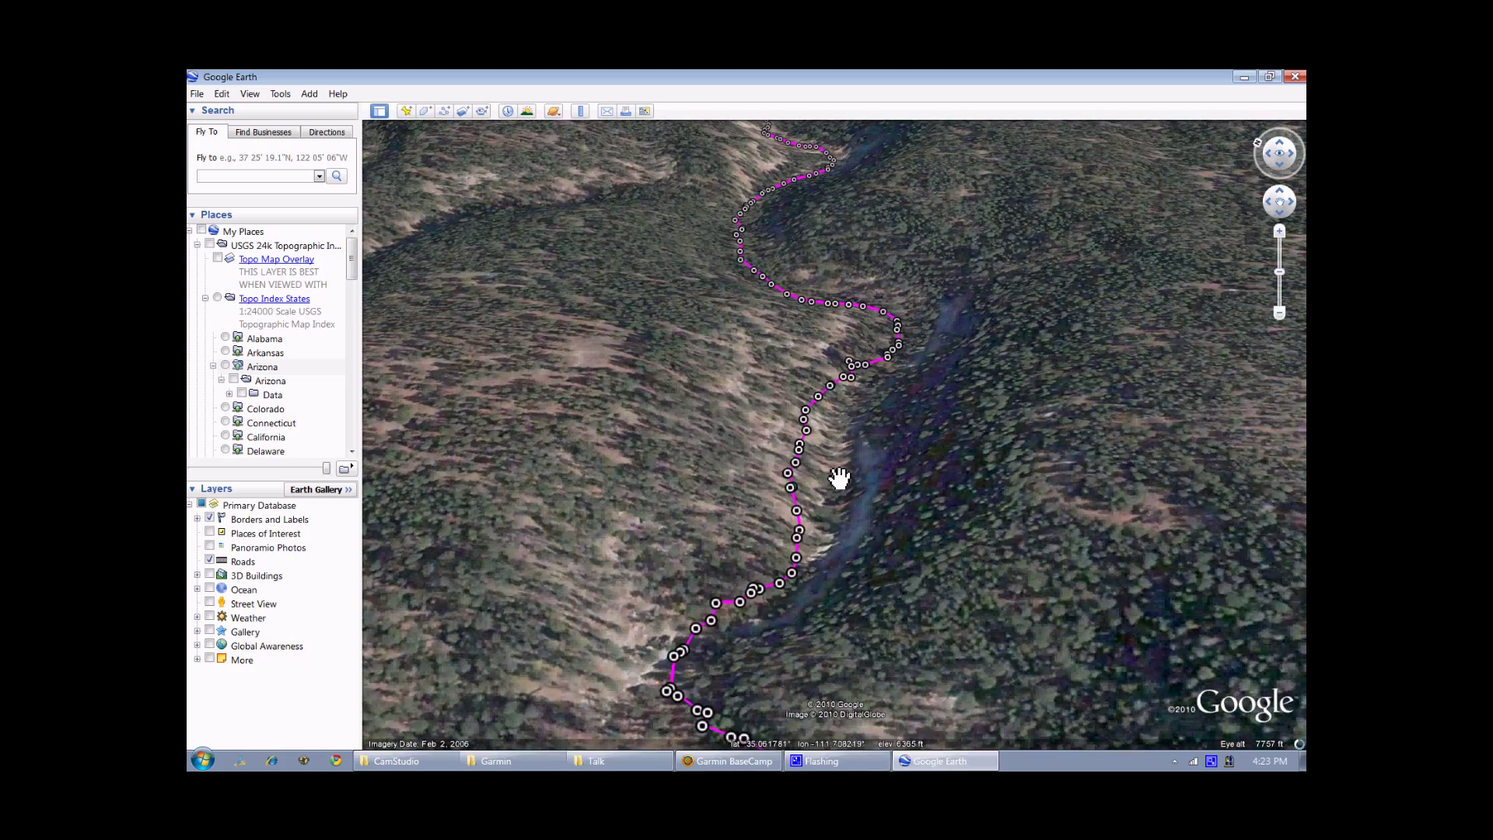
pyautogui.scroll(-2, 840, 477)
pyautogui.scroll(-2, 853, 465)
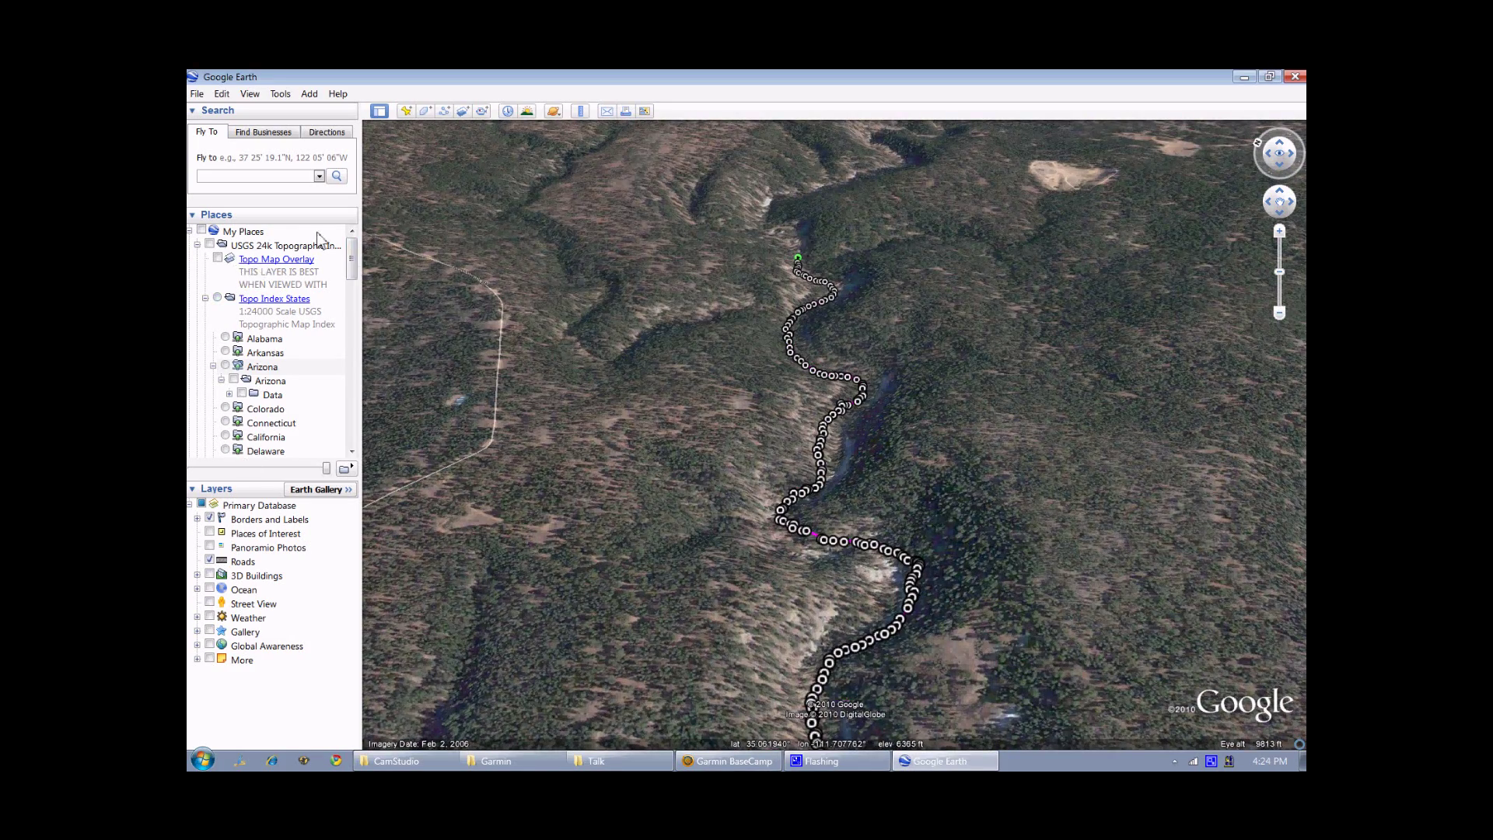
pyautogui.moveTo(351, 273); pyautogui.dragTo(343, 443)
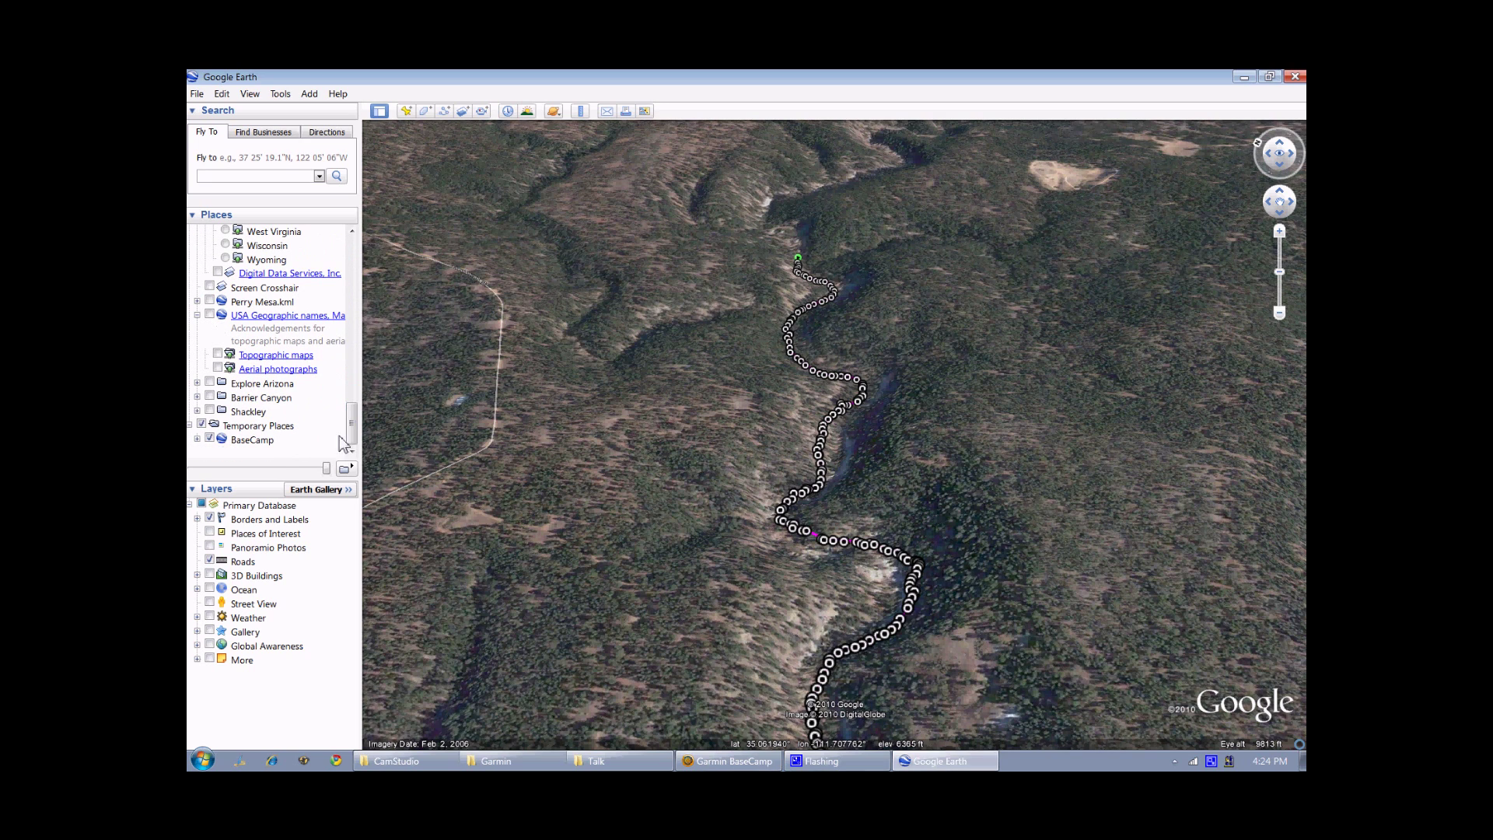
# - Under Temporary Places > BaseCamp > Tracks, hide the track's Points markers
pyautogui.click(197, 440)
pyautogui.scroll(-1, 346, 424)
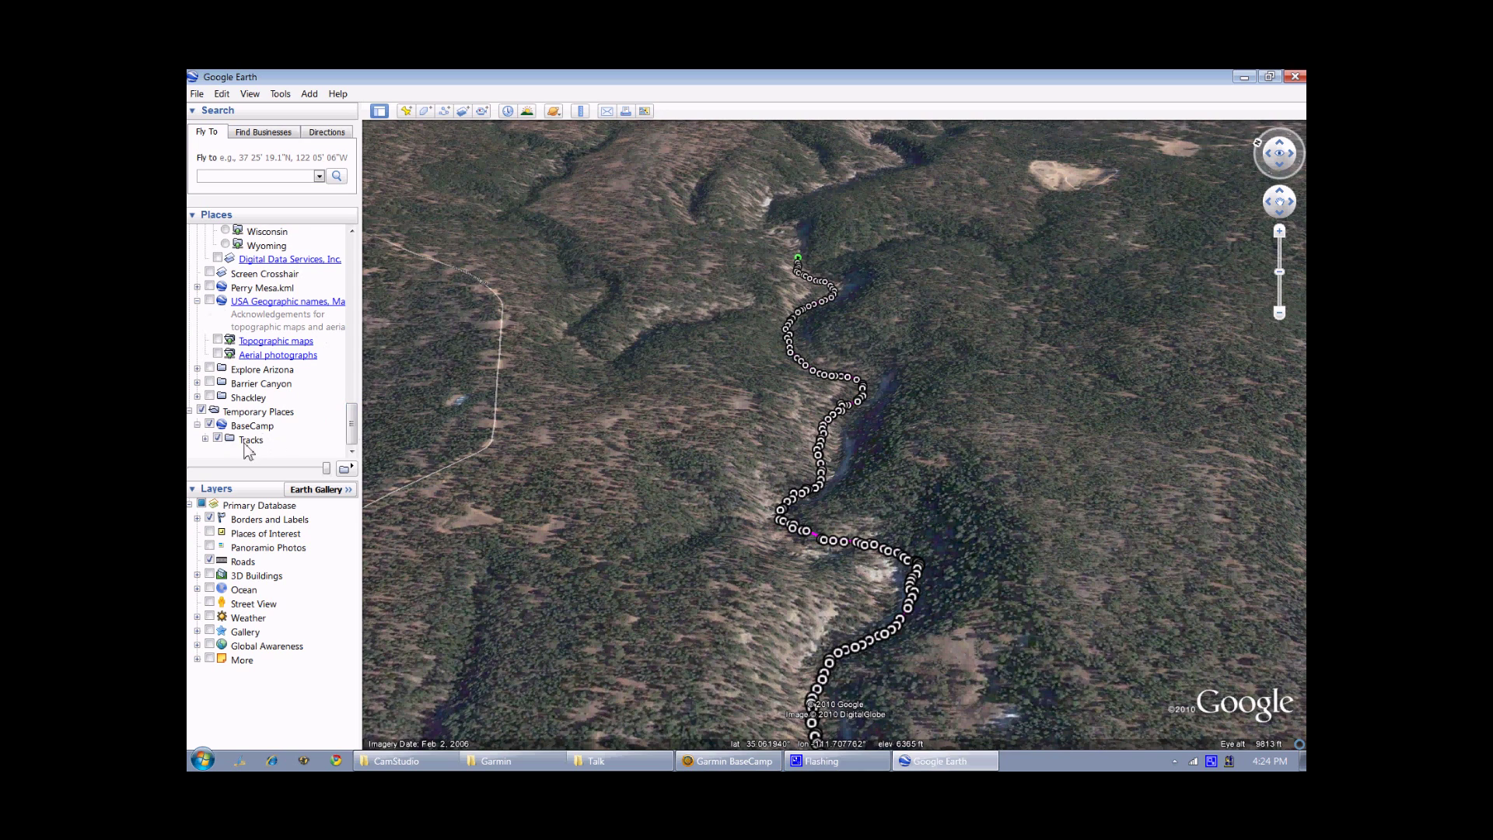
pyautogui.click(206, 440)
pyautogui.scroll(-1, 350, 424)
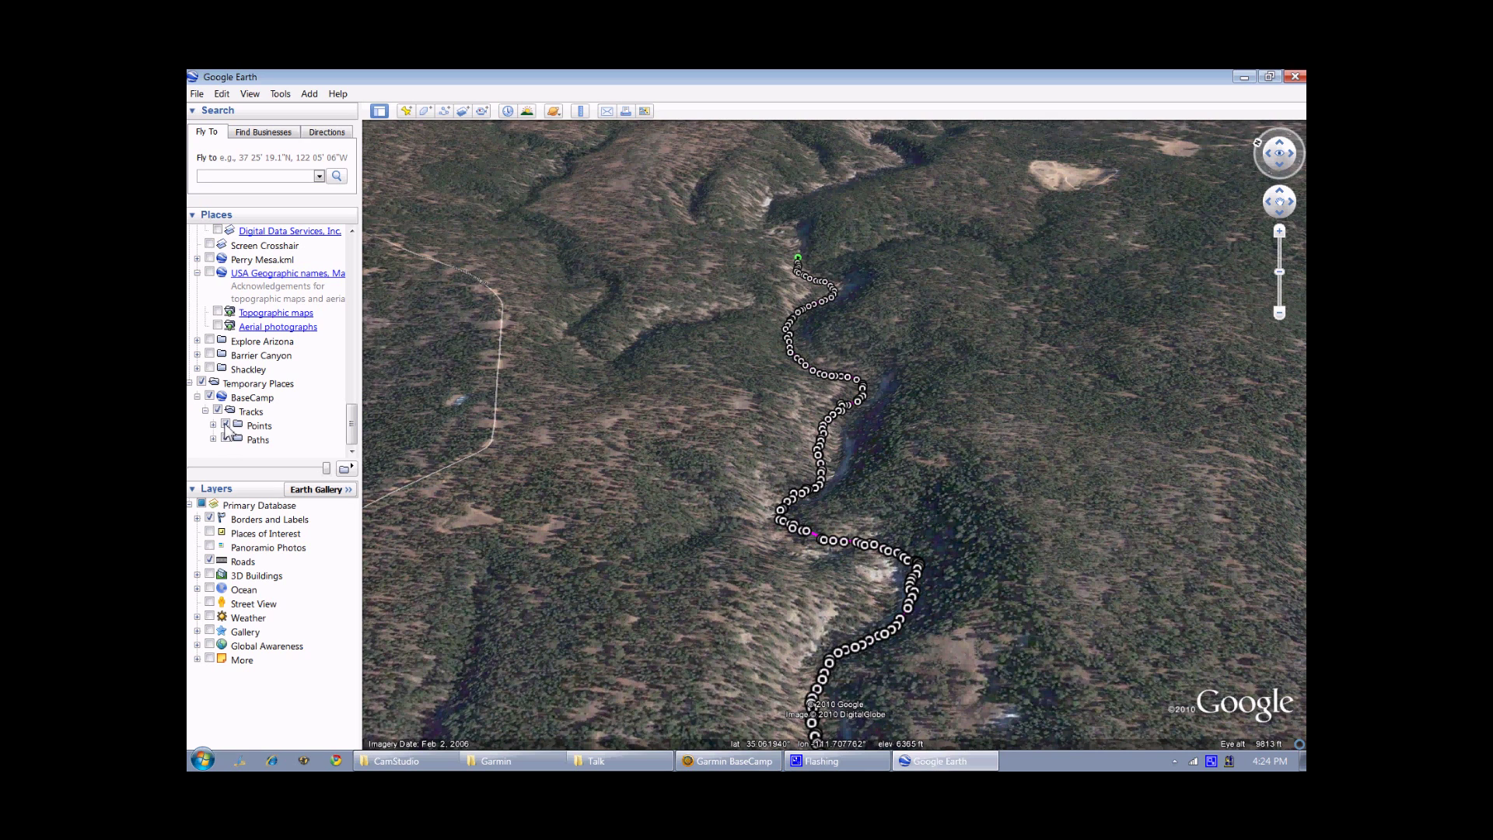
pyautogui.click(225, 425)
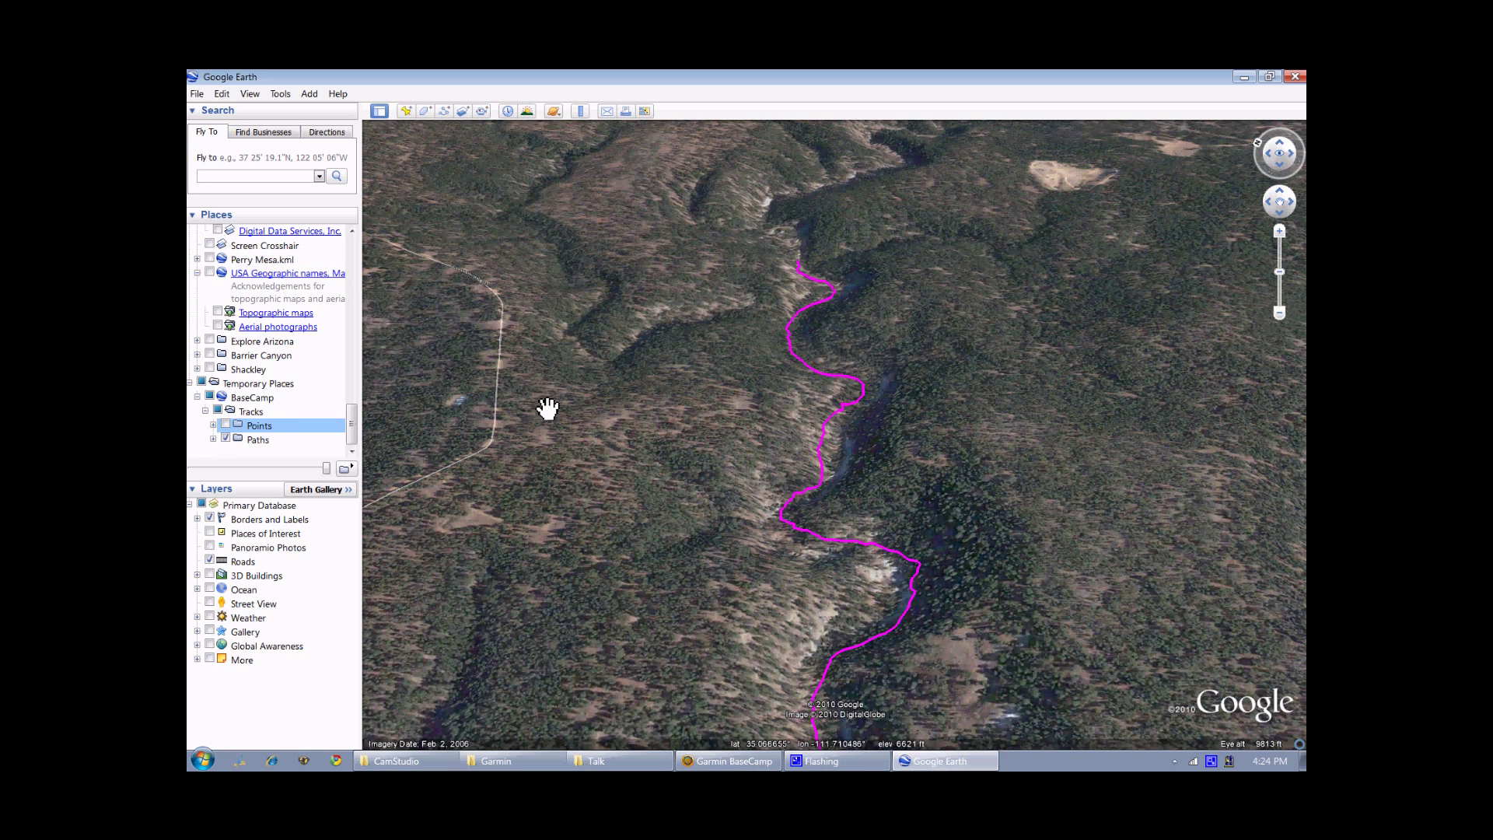
# - Orbit the view, reset it to north-up, zoom in on the track, then close Google Earth
pyautogui.moveTo(896, 449); pyautogui.dragTo(830, 463)
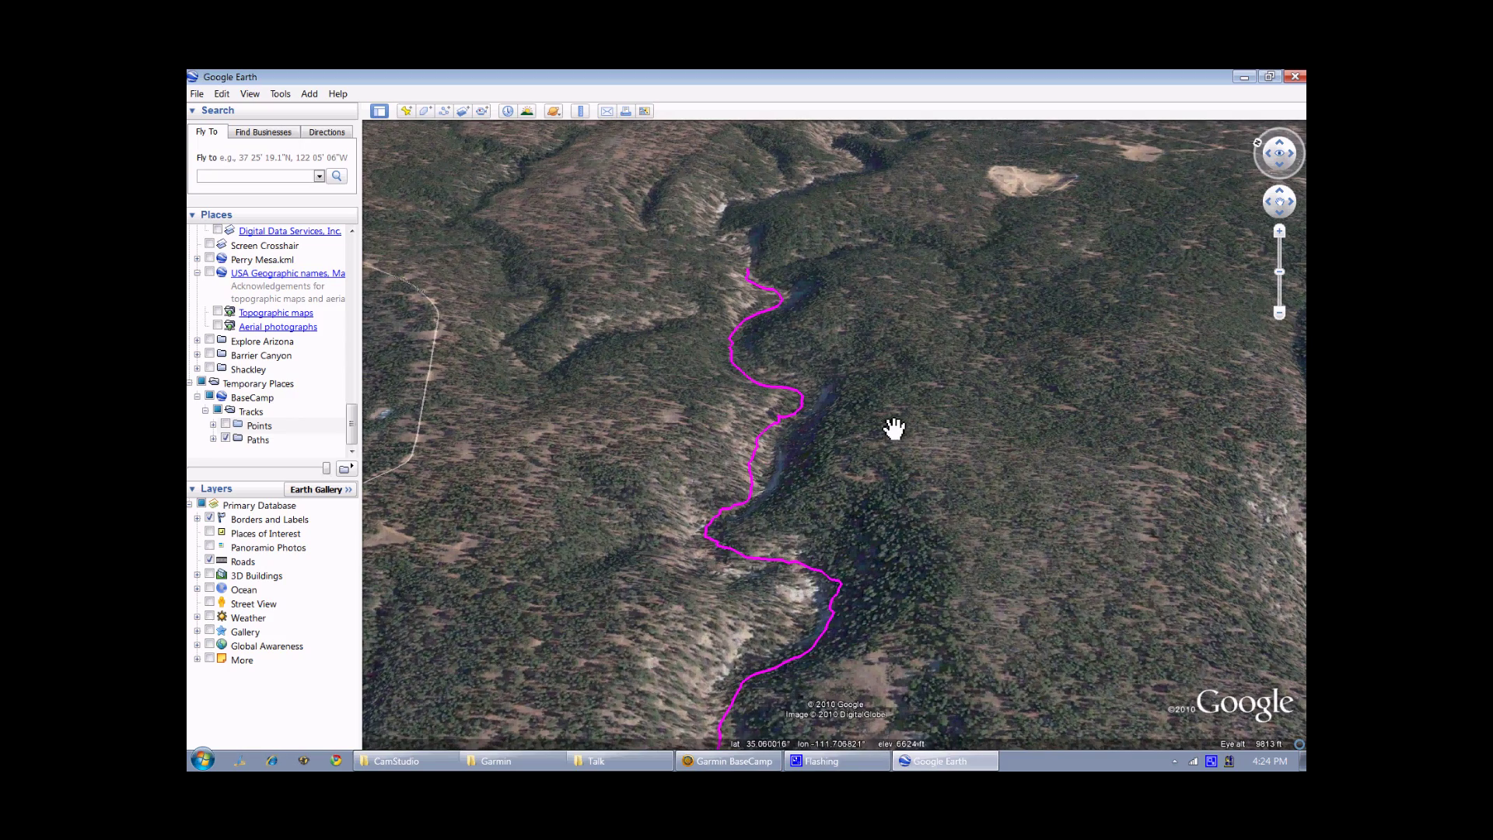
pyautogui.moveTo(869, 472); pyautogui.dragTo(700, 443)
pyautogui.scroll(-3, 700, 444)
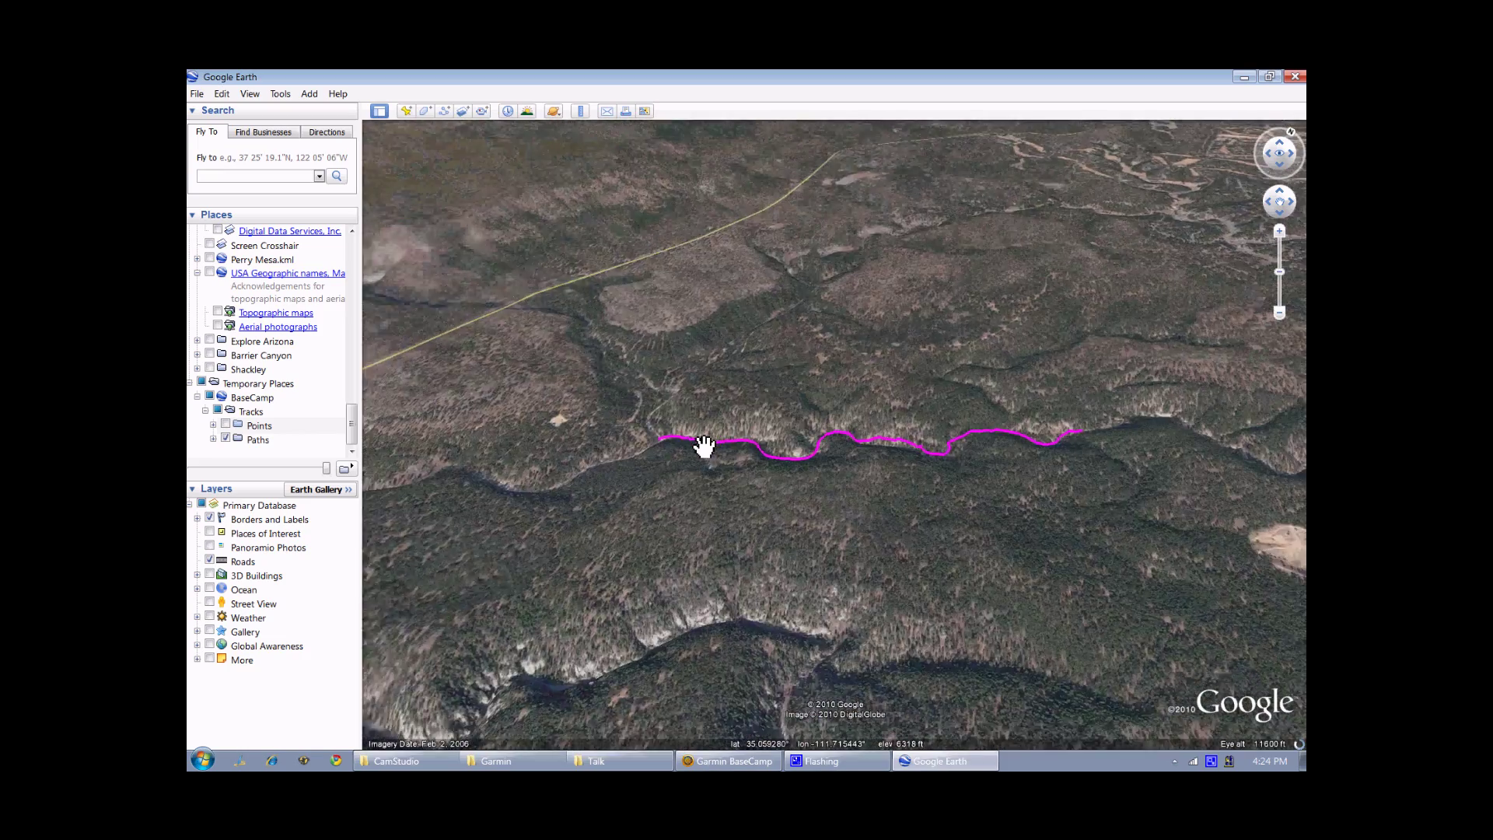
pyautogui.press('r')
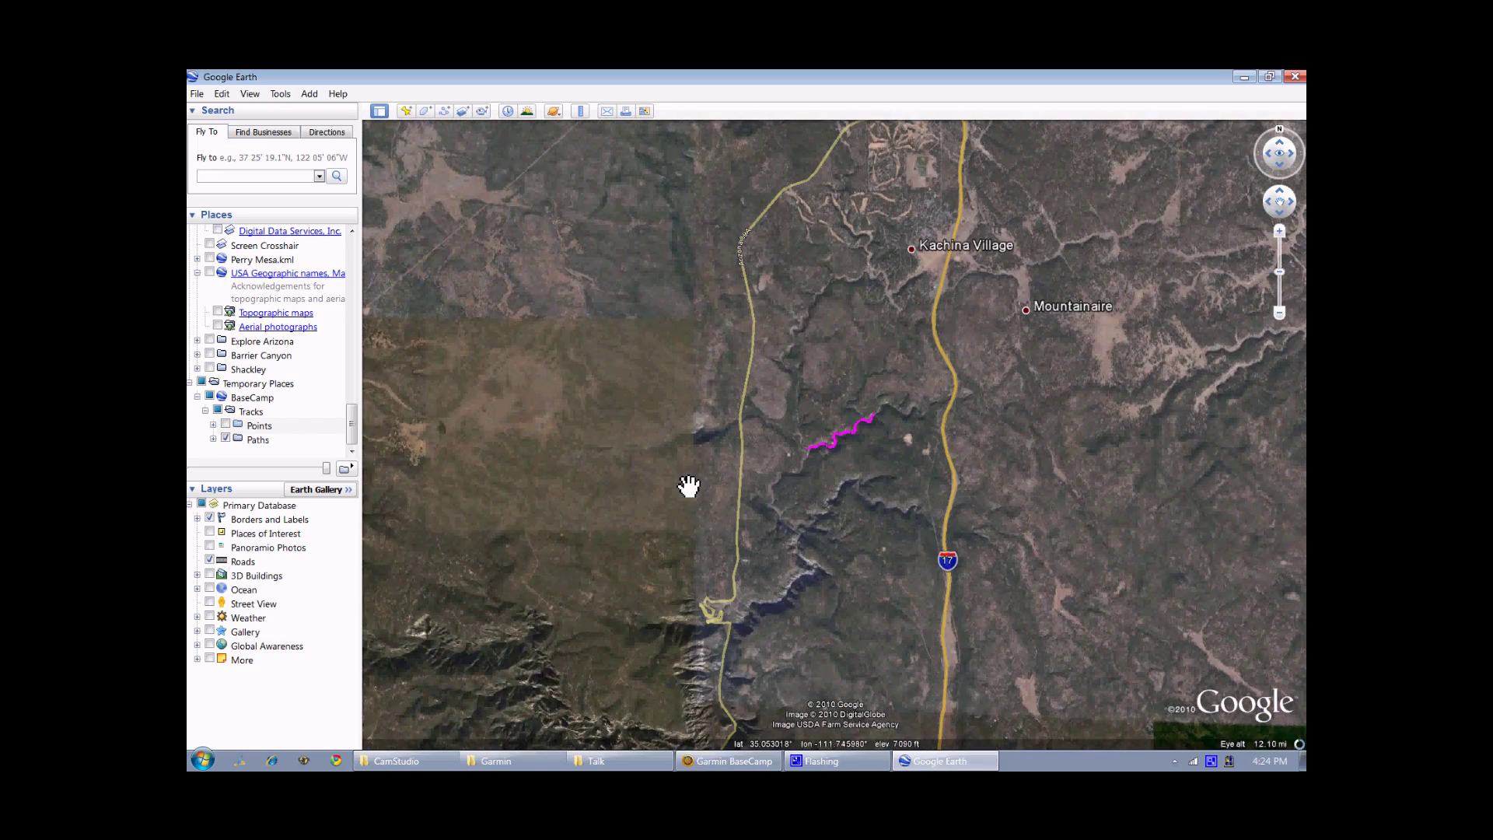
pyautogui.scroll(3, 865, 481)
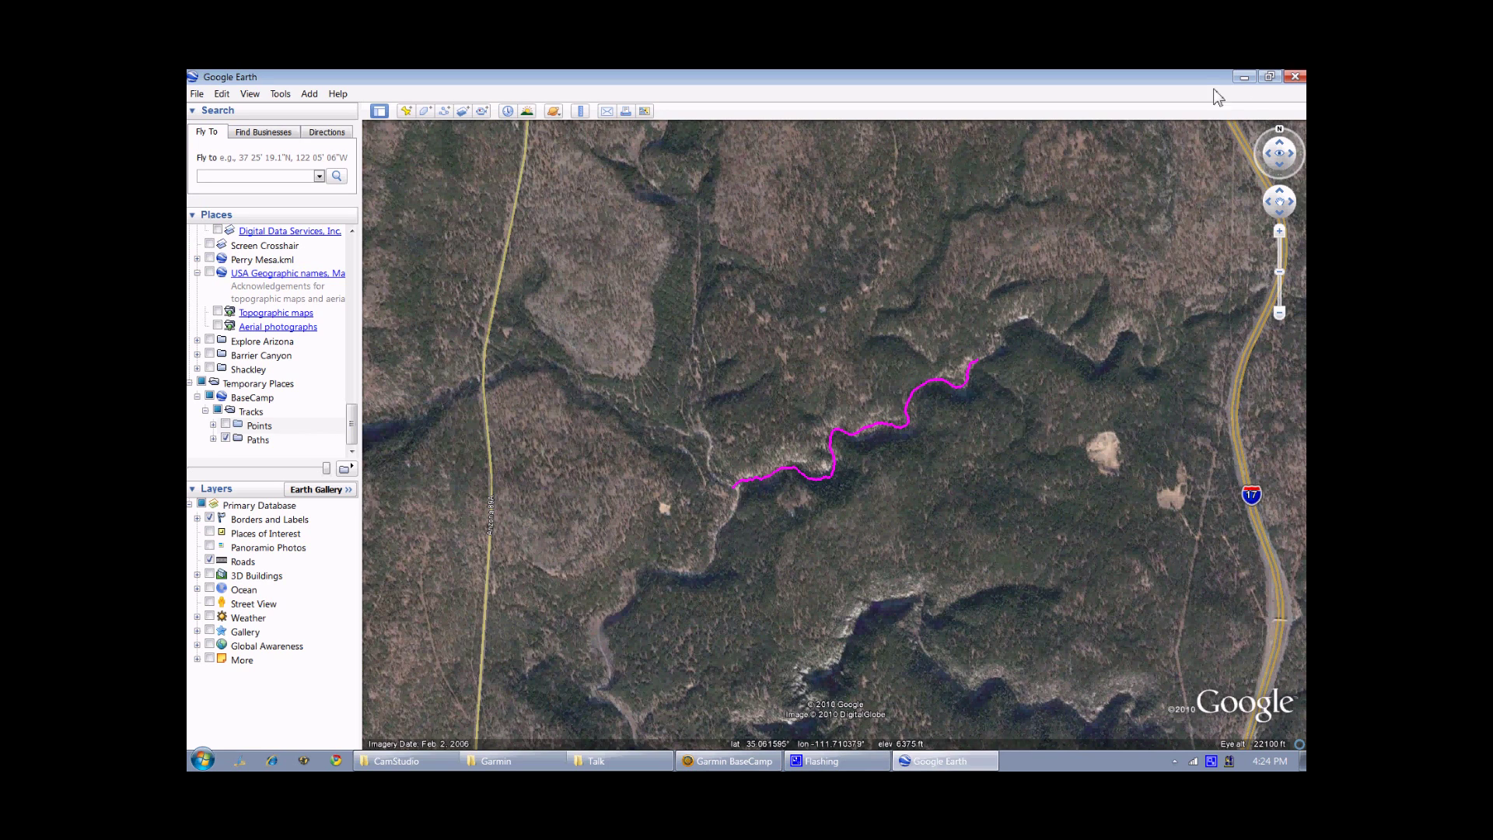
pyautogui.click(1295, 75)
# - Discard the temporary places, then box-zoom the map into the interchange south of Flagstaff
pyautogui.click(739, 430)
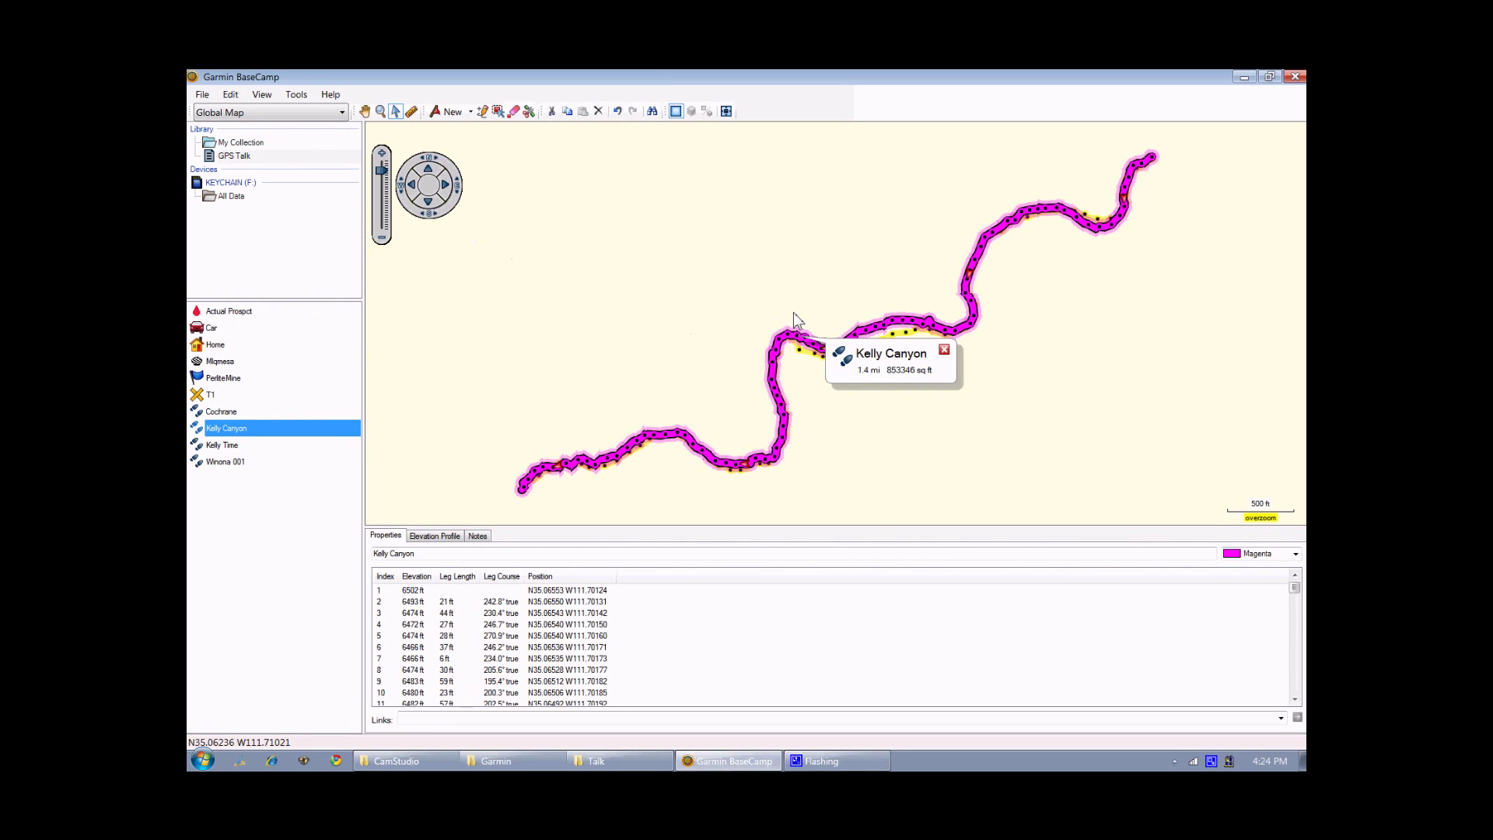
pyautogui.moveTo(381, 170); pyautogui.dragTo(382, 199)
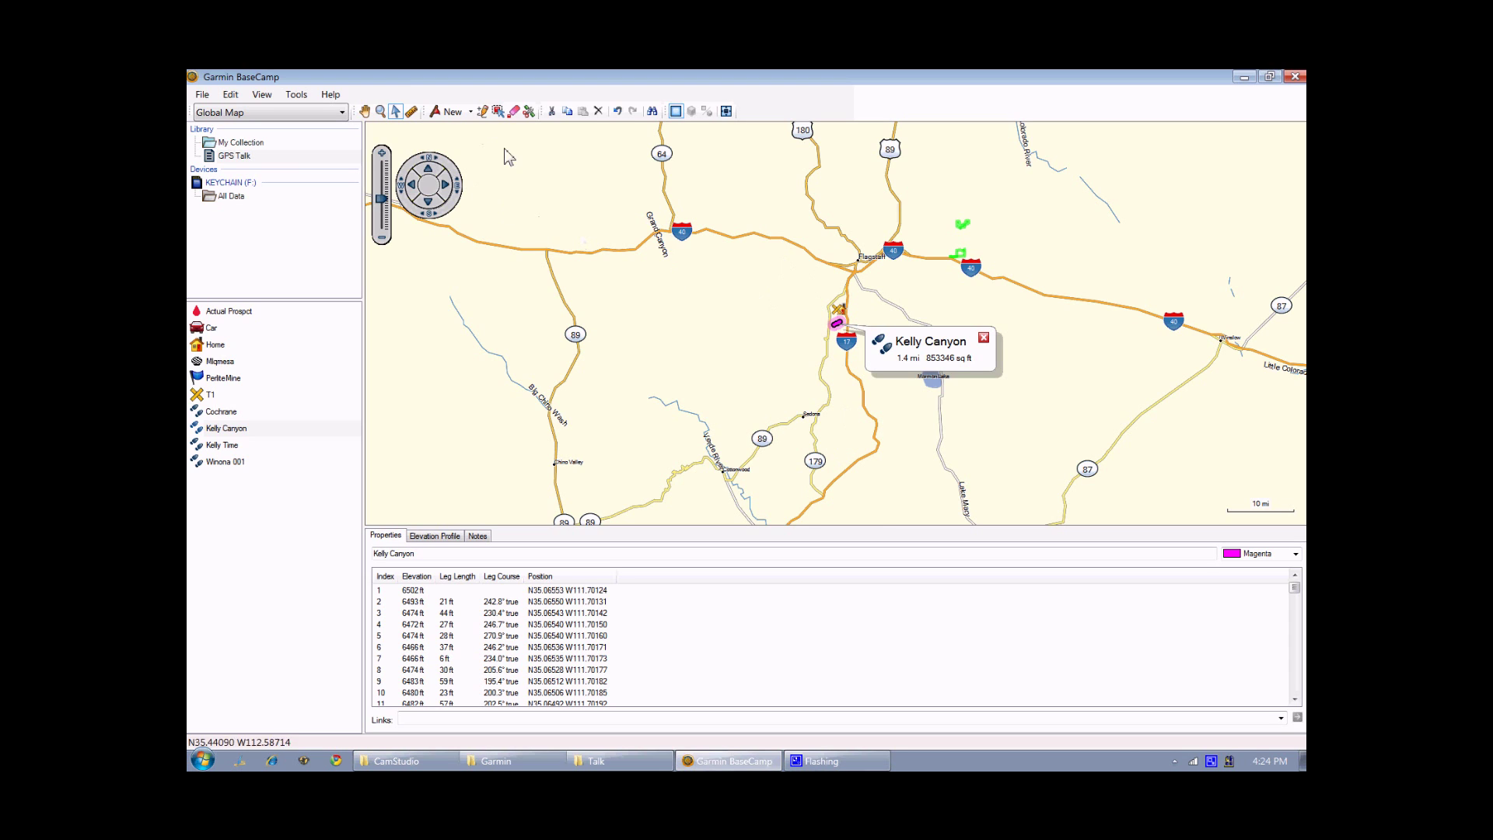
pyautogui.click(380, 113)
pyautogui.moveTo(836, 232); pyautogui.dragTo(901, 315)
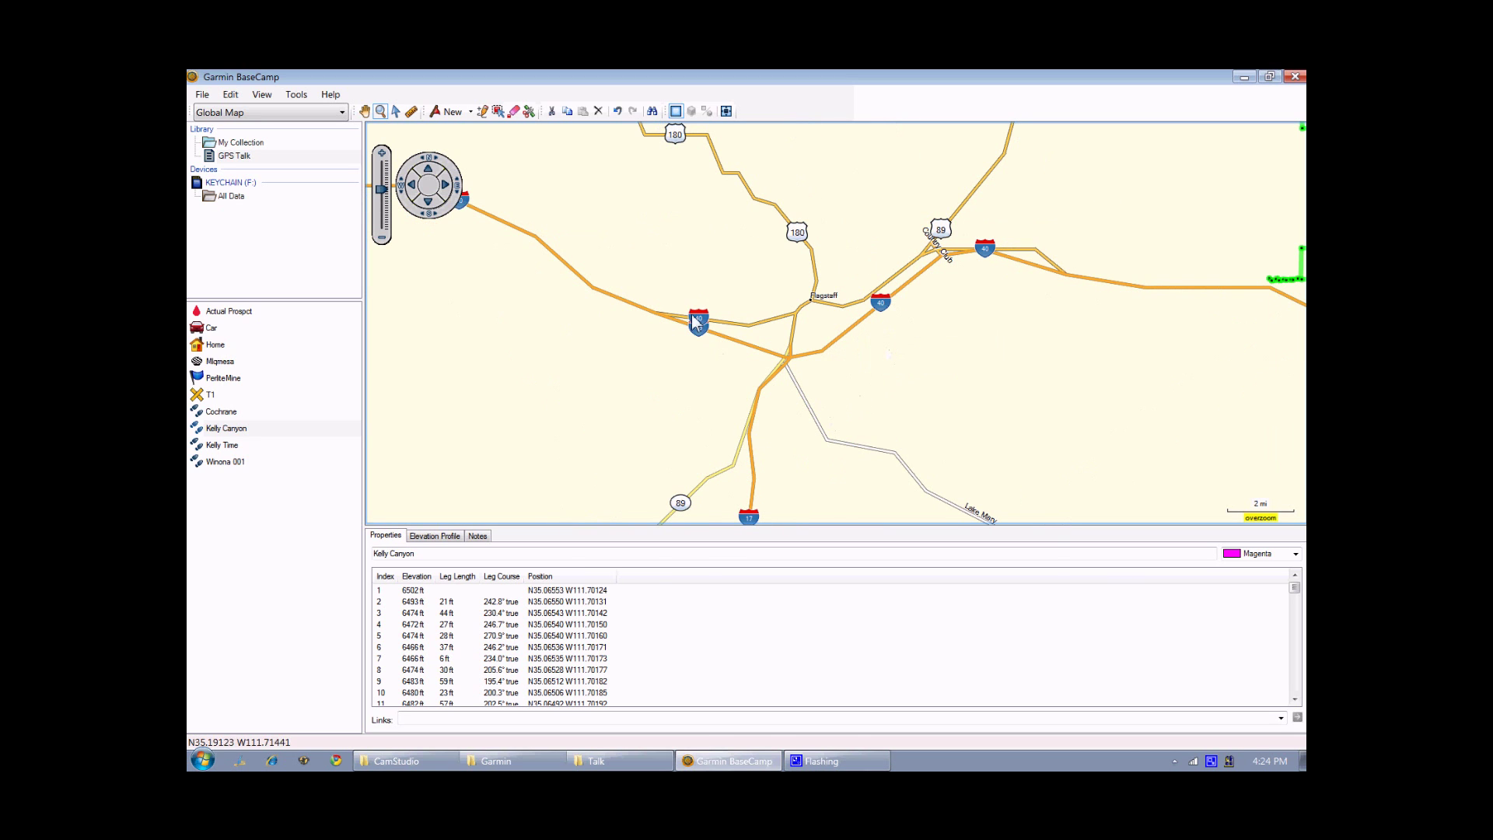
pyautogui.moveTo(700, 272); pyautogui.dragTo(842, 403)
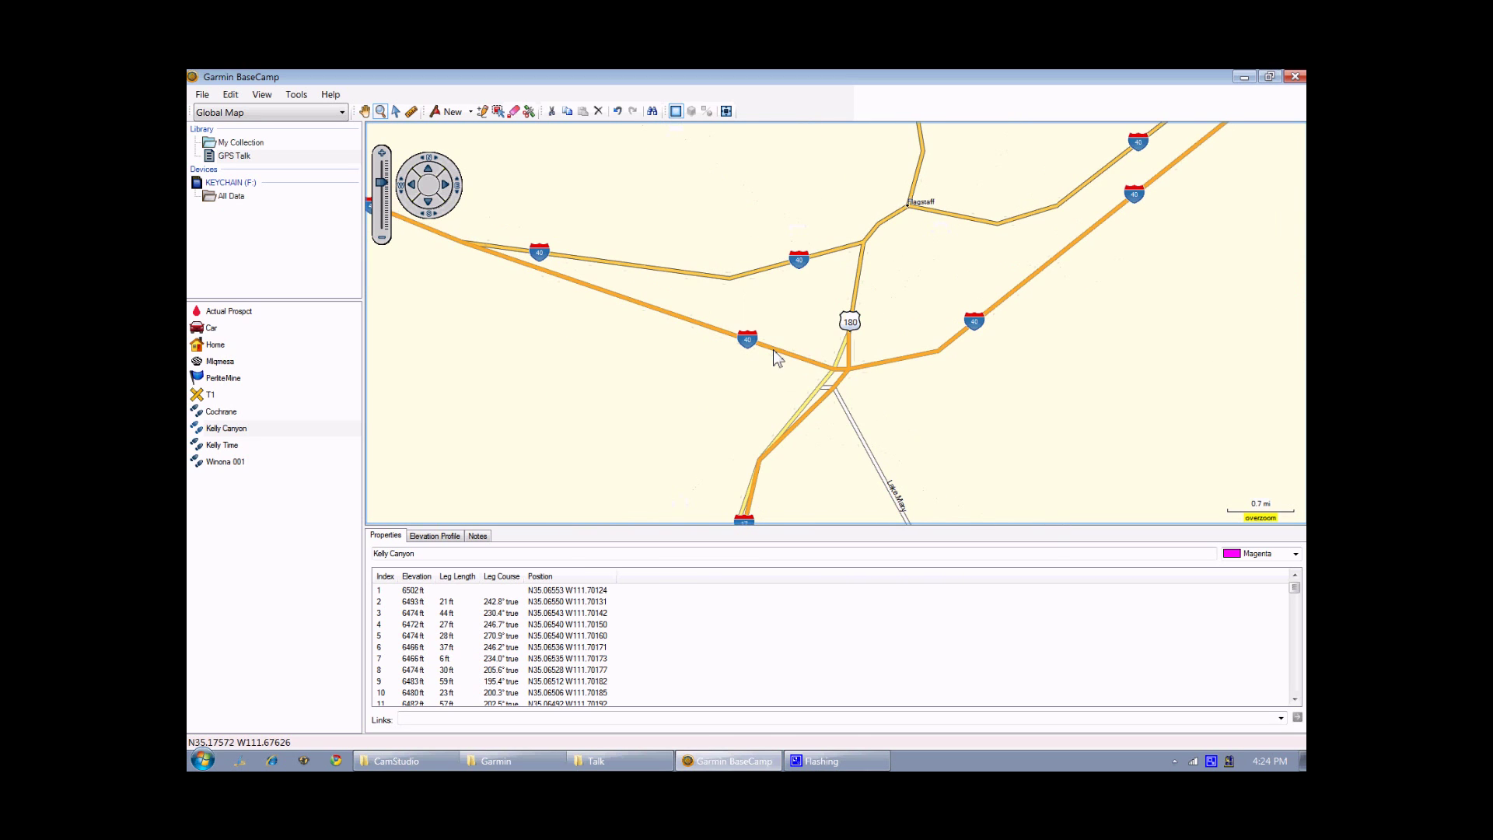
pyautogui.moveTo(772, 322); pyautogui.dragTo(916, 437)
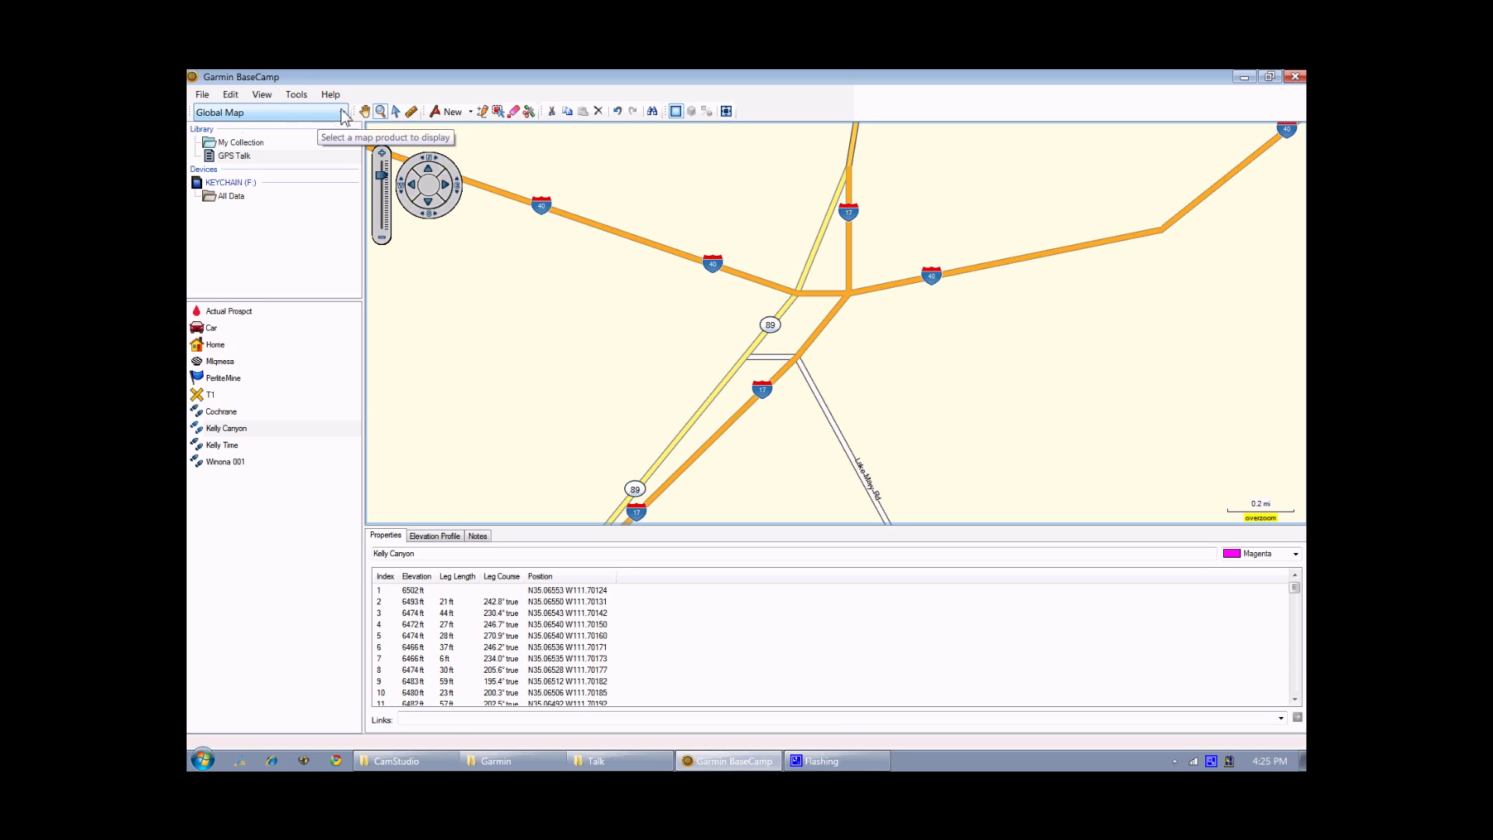
# - Switch the map to Arizona Topo, select the Kelly Canyon track, and zoom out four levels
pyautogui.click(342, 113)
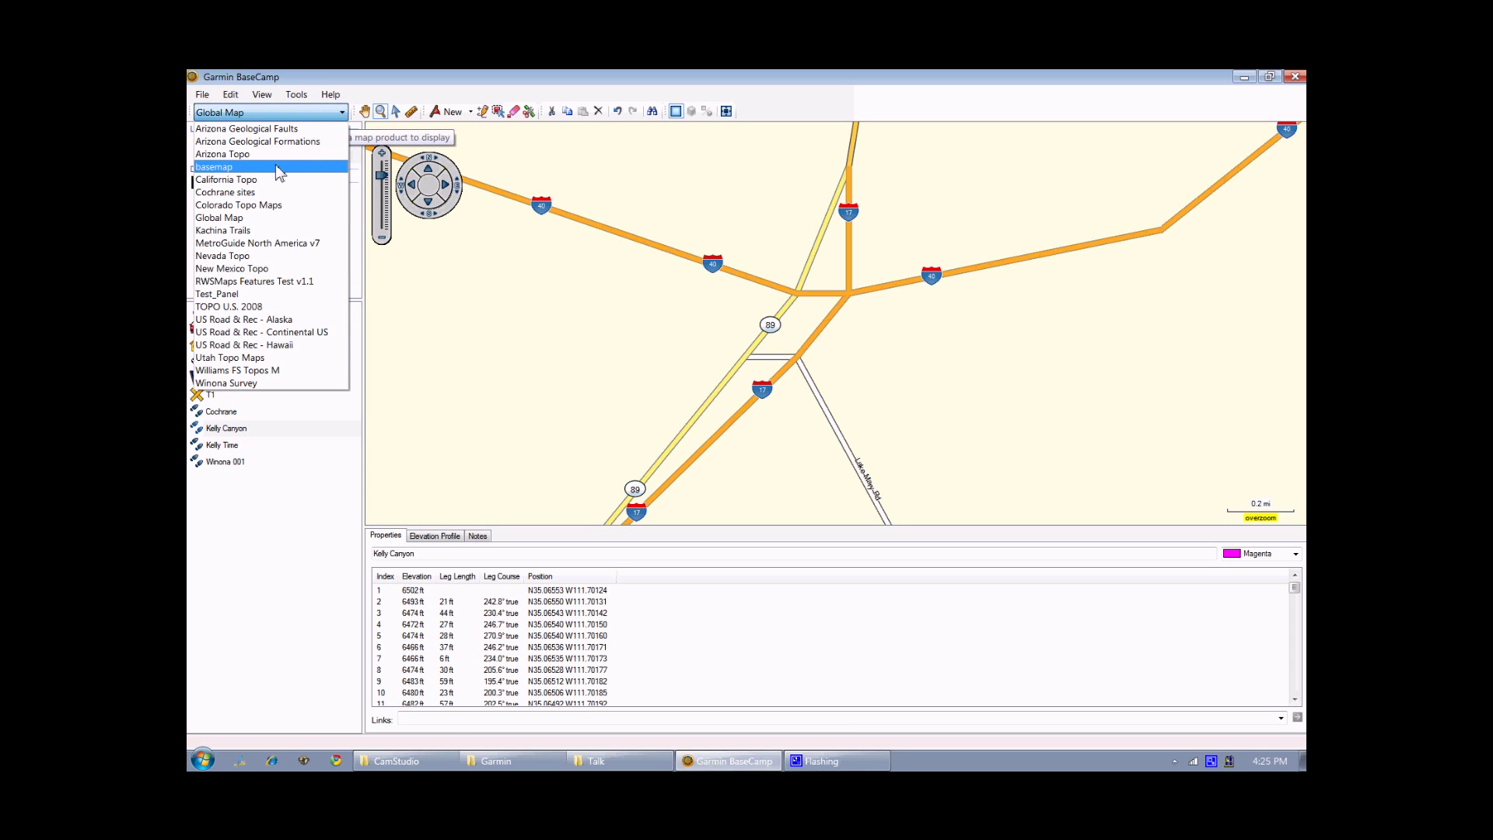
pyautogui.click(234, 154)
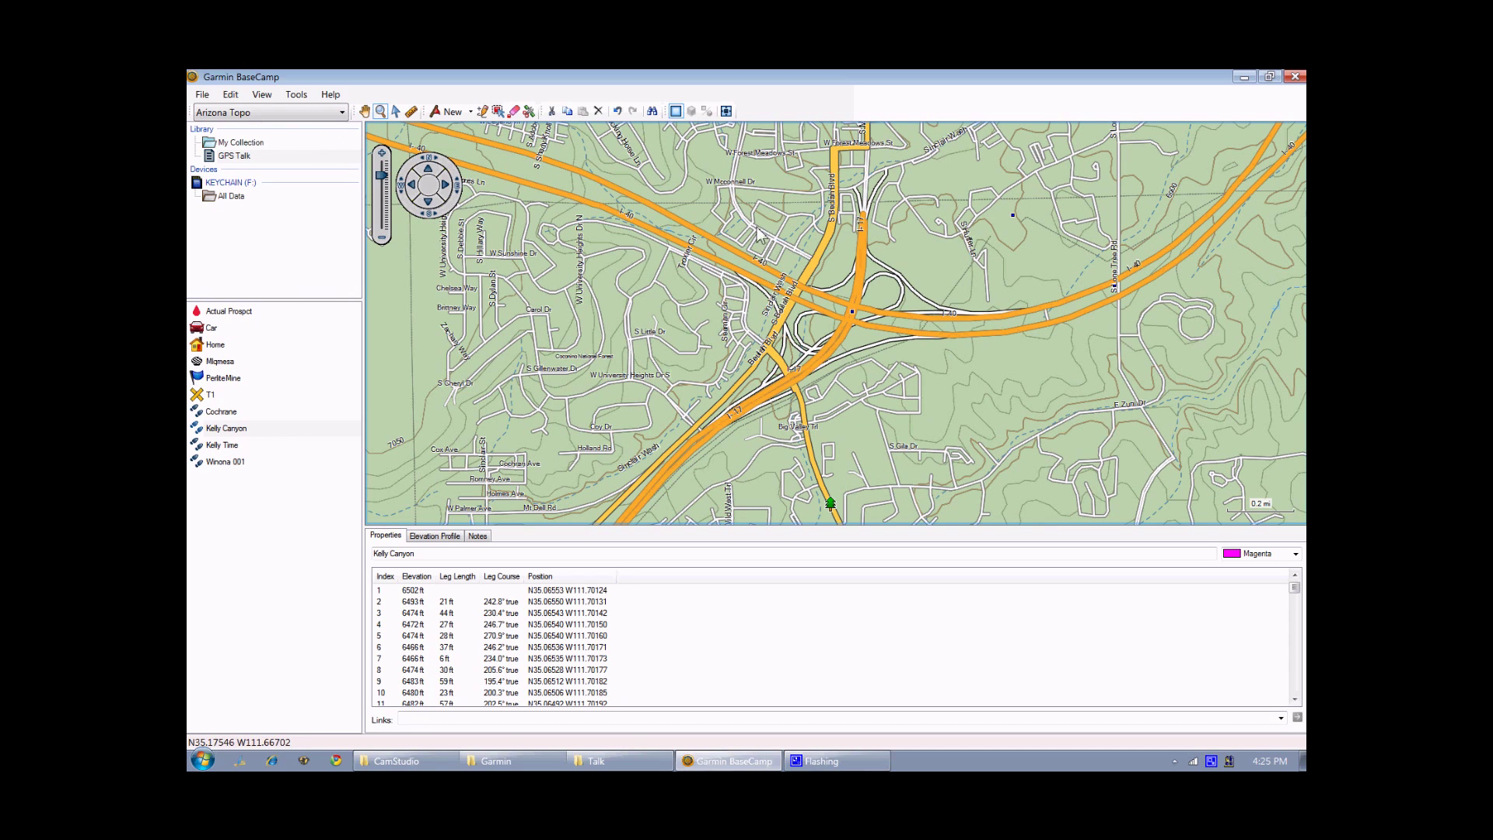
pyautogui.click(224, 429)
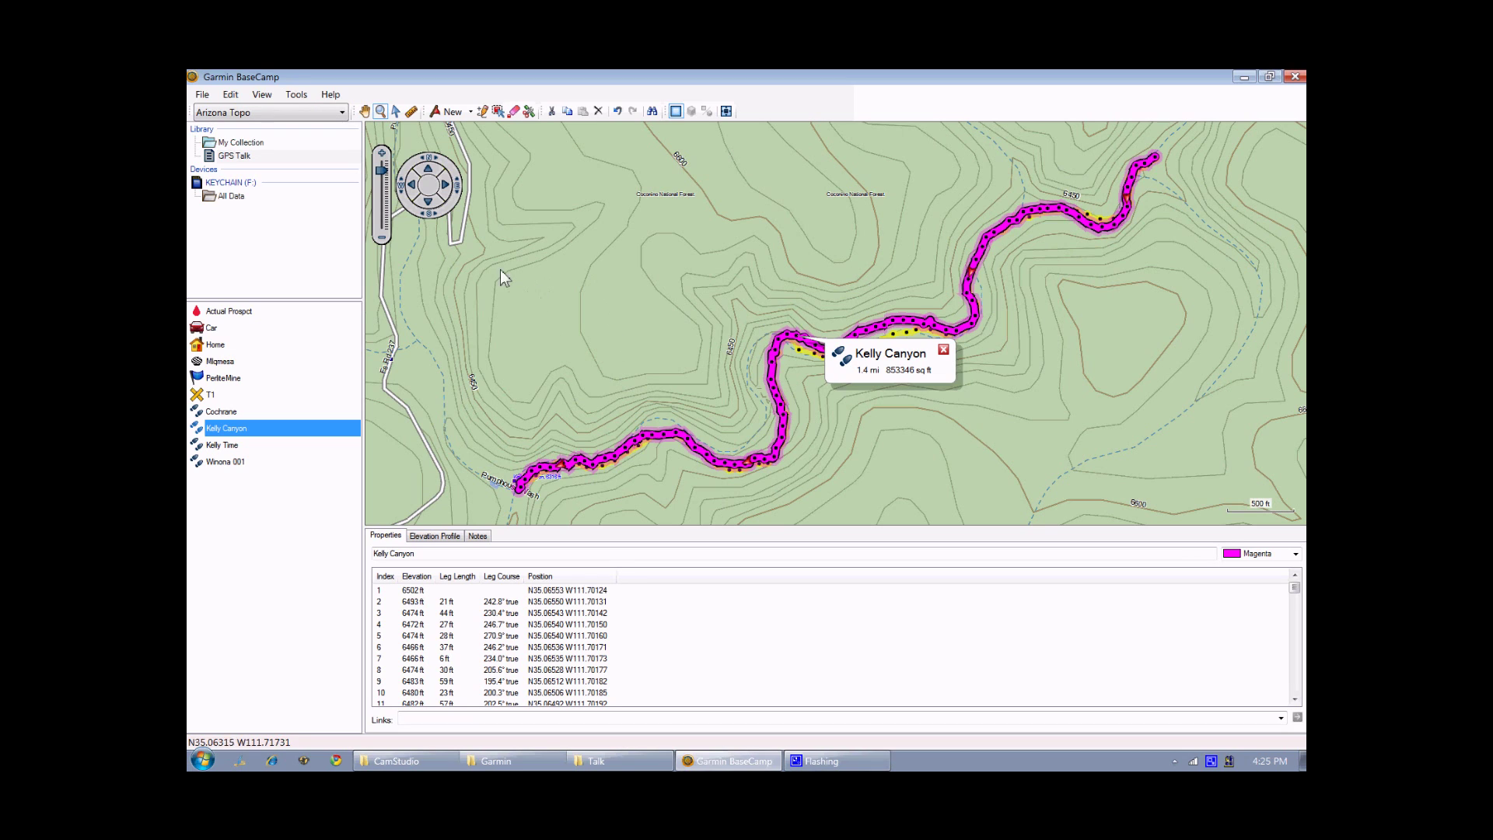
pyautogui.click(382, 238)
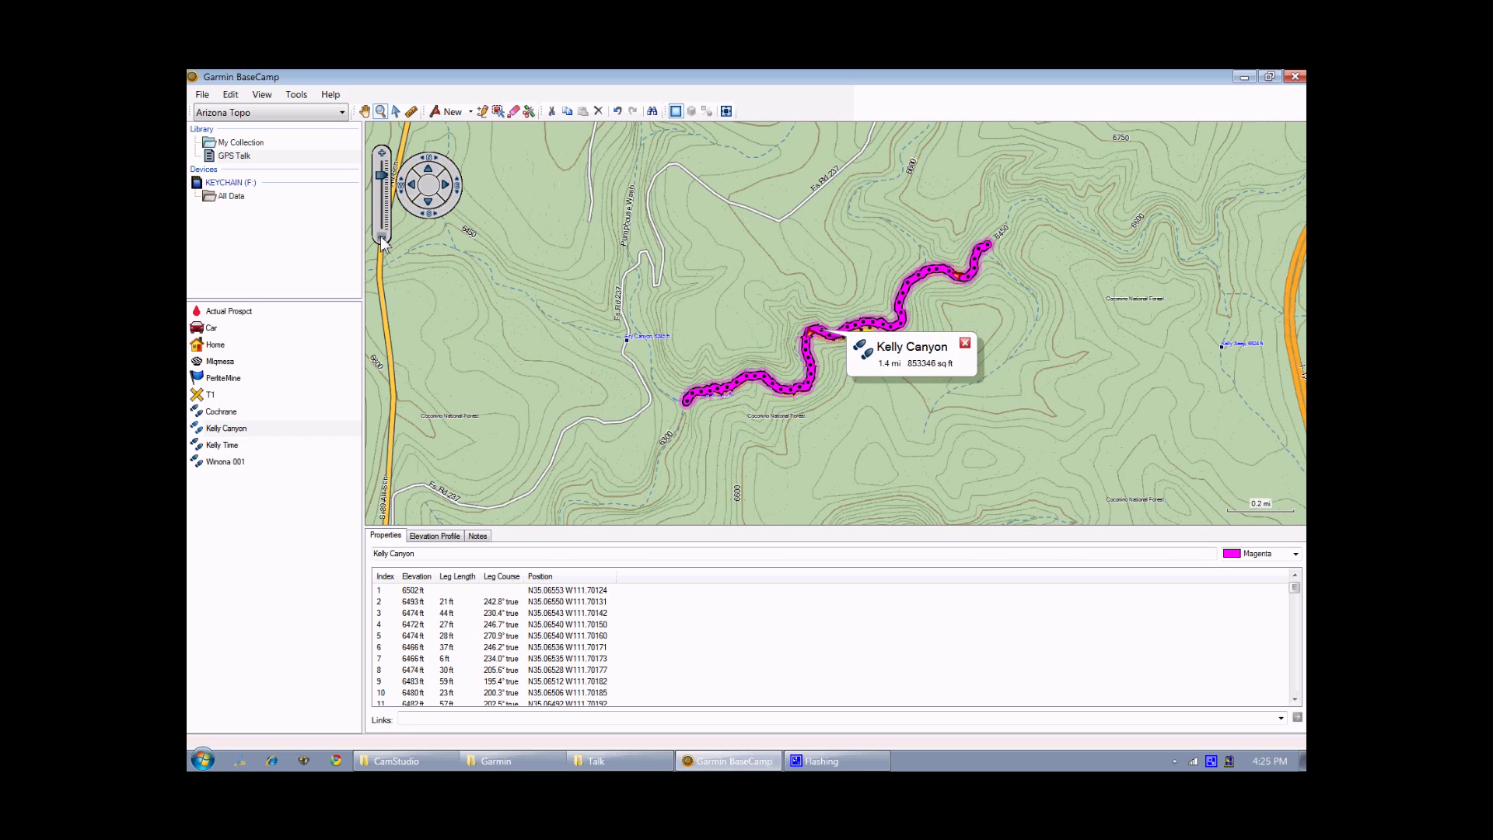
pyautogui.click(381, 239)
pyautogui.click(381, 239)
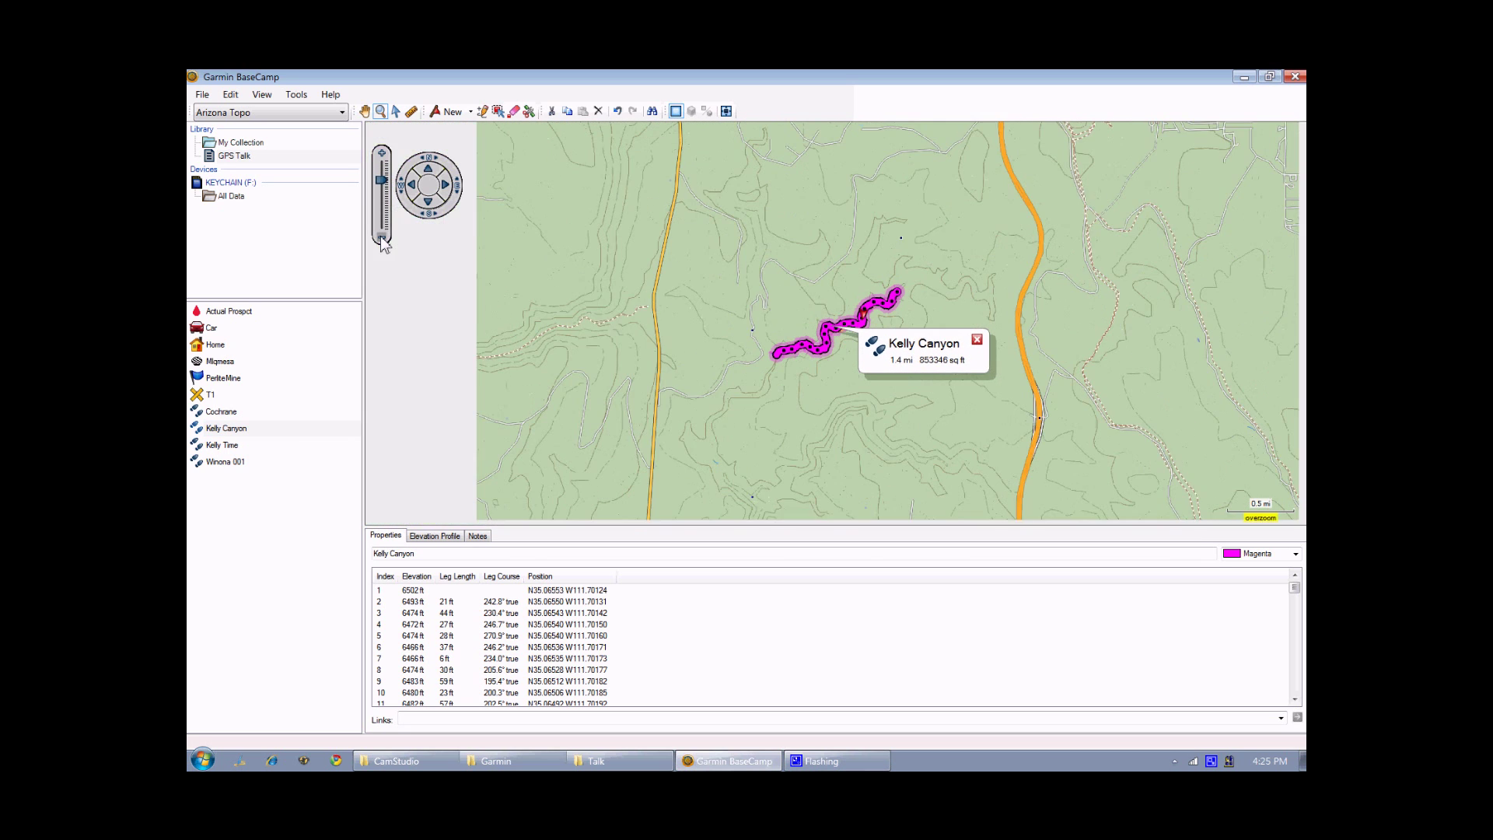
pyautogui.click(382, 239)
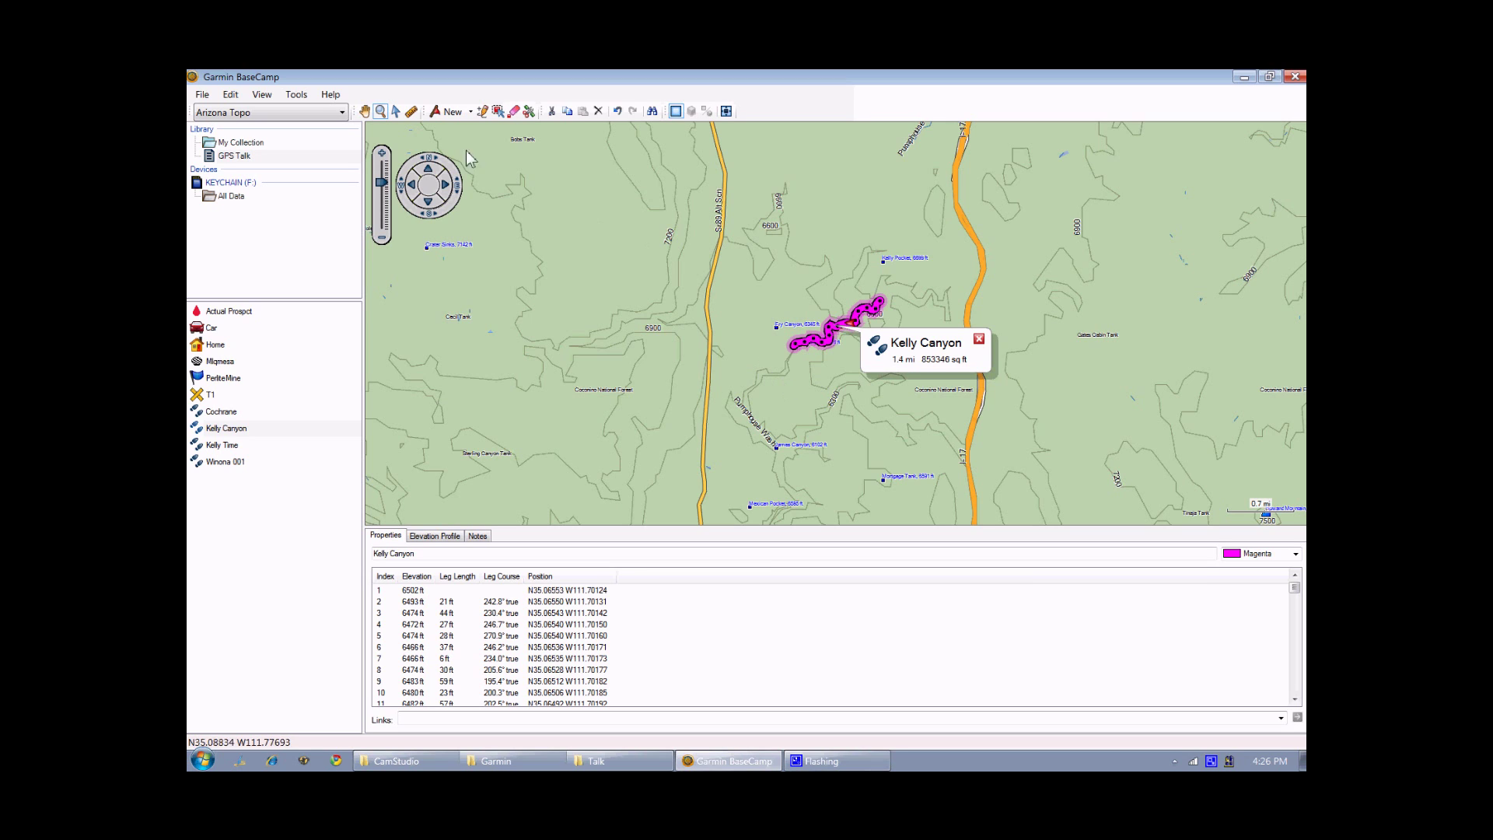
# - Show the Detail Level toolbar, set to Medium, and dock it in the main toolbar row
pyautogui.click(262, 95)
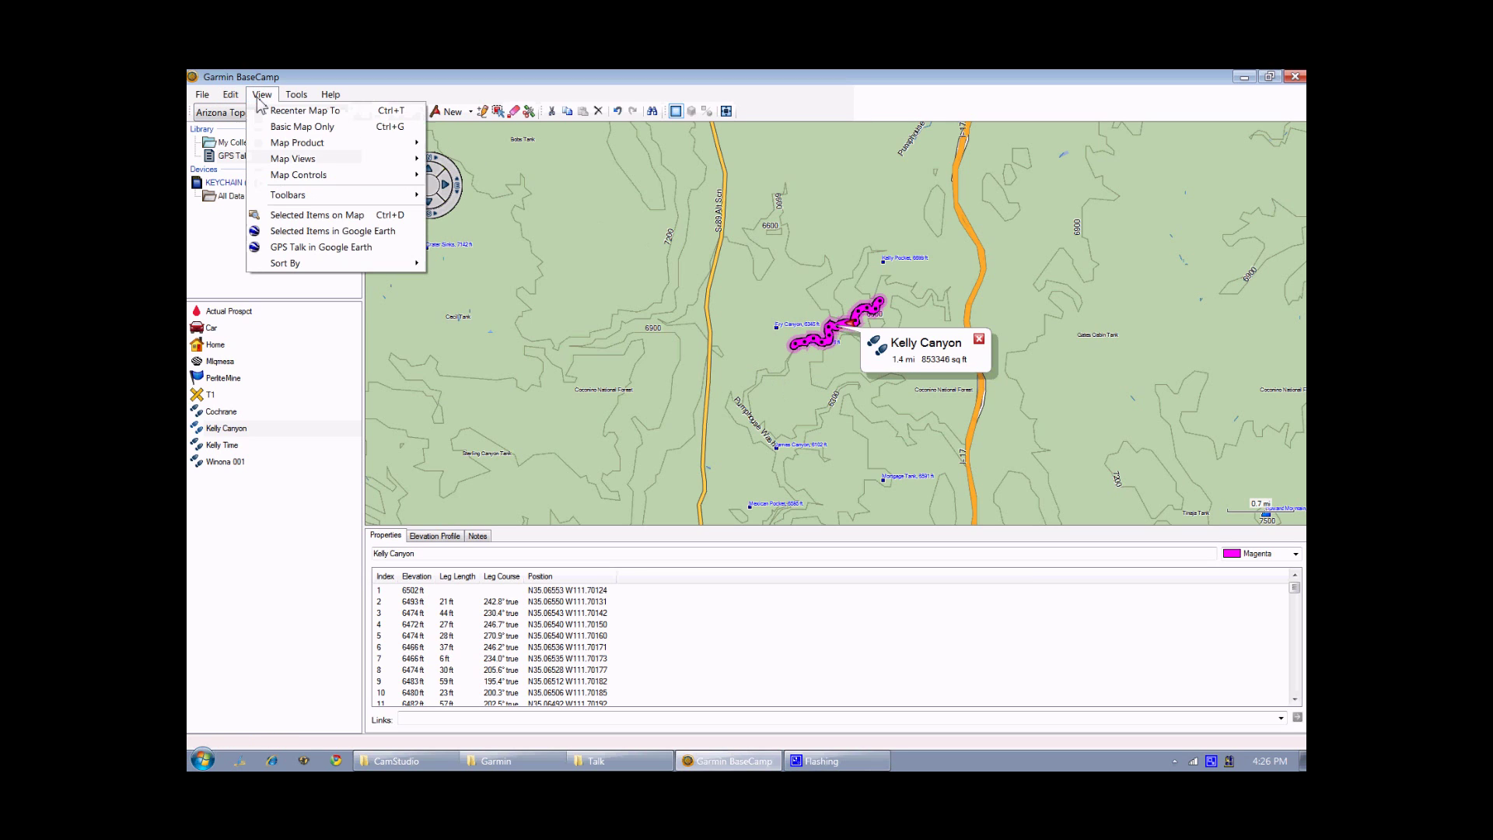
pyautogui.moveTo(317, 198)
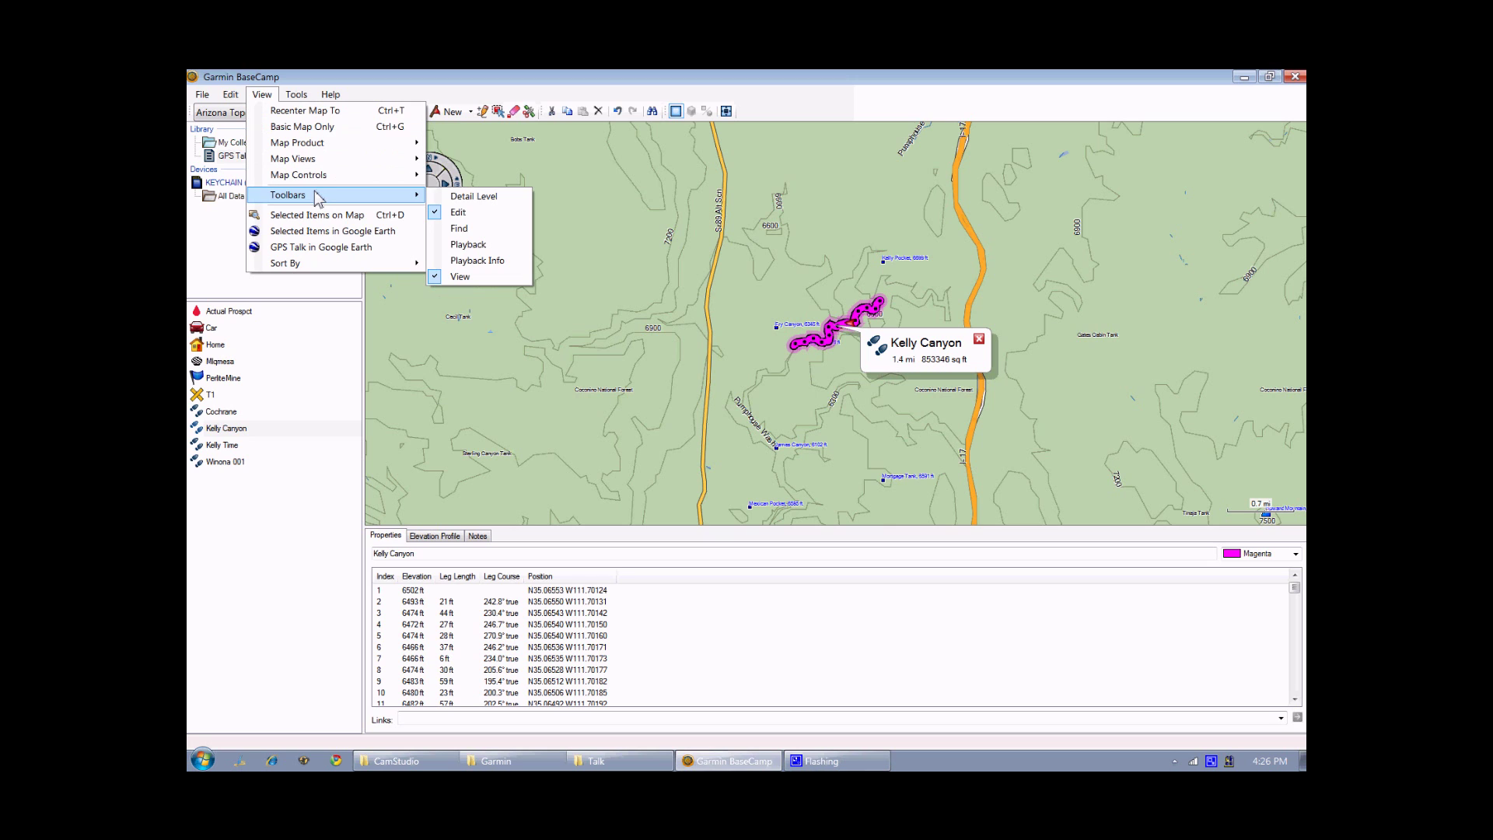
pyautogui.click(482, 196)
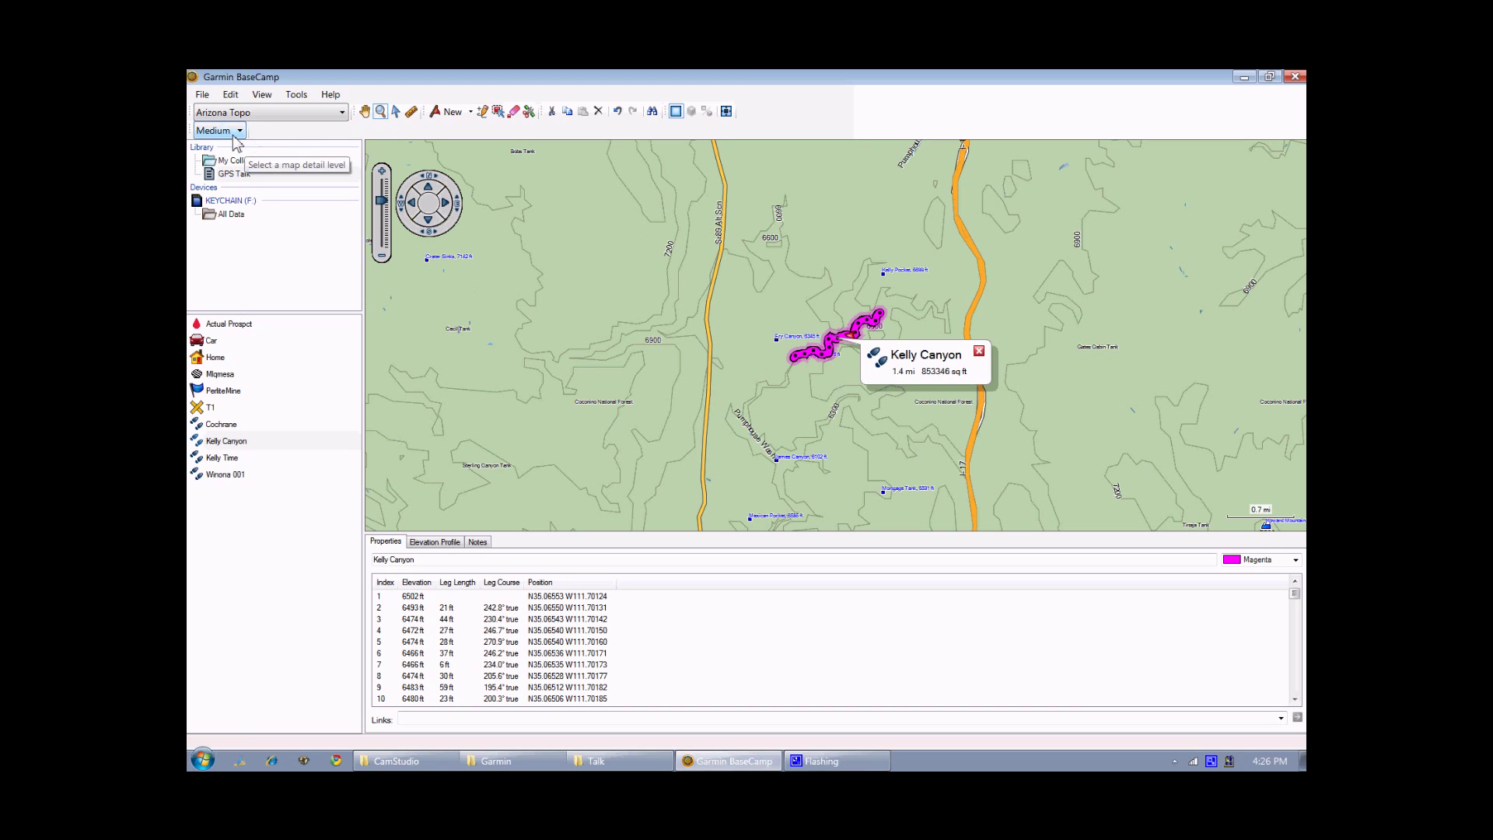
pyautogui.moveTo(192, 134); pyautogui.dragTo(358, 116)
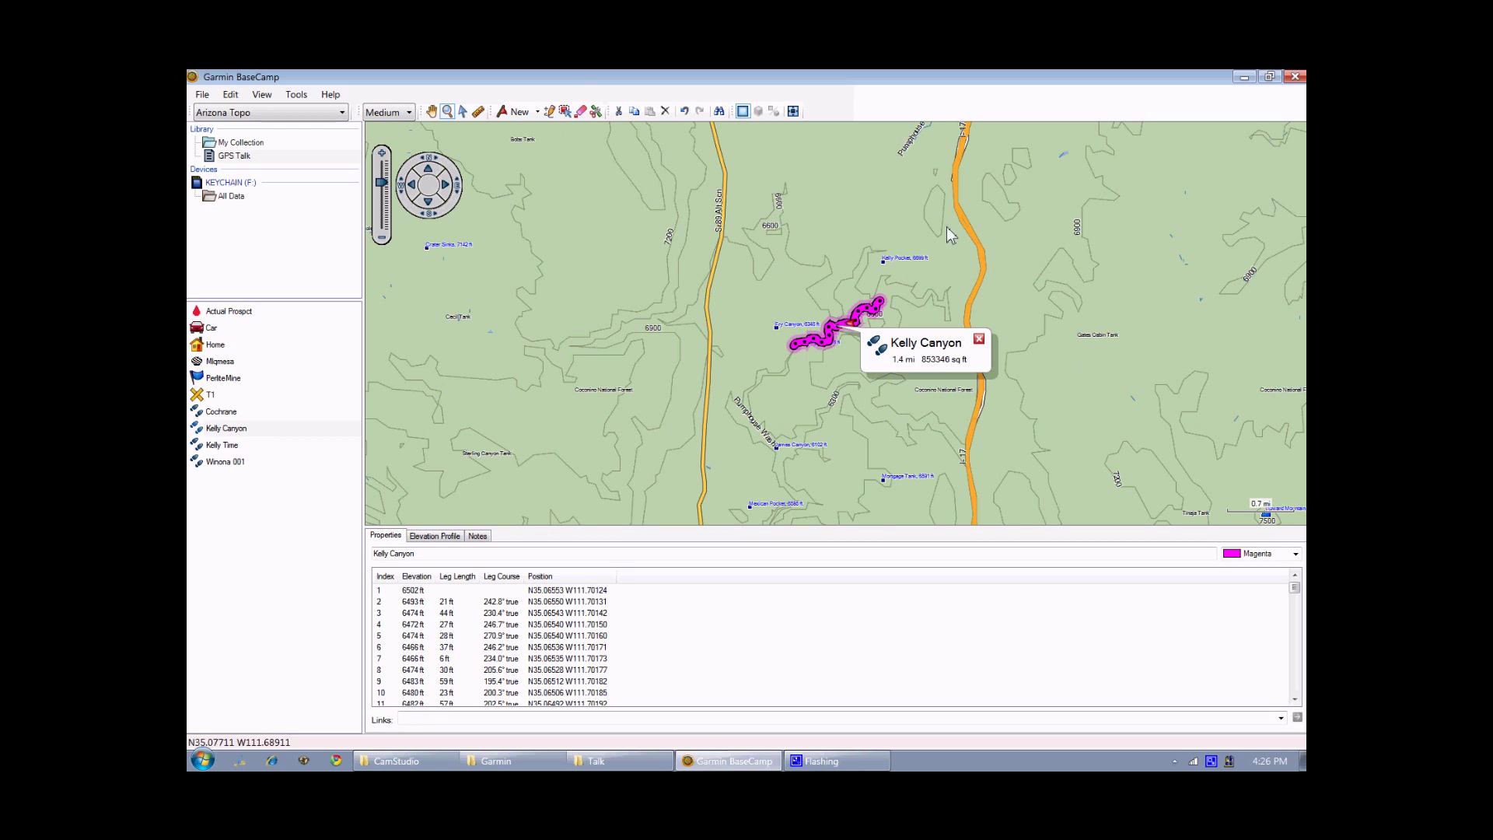
# - Set map detail to Highest and box-zoom into the Fry Canyon contours
pyautogui.click(410, 113)
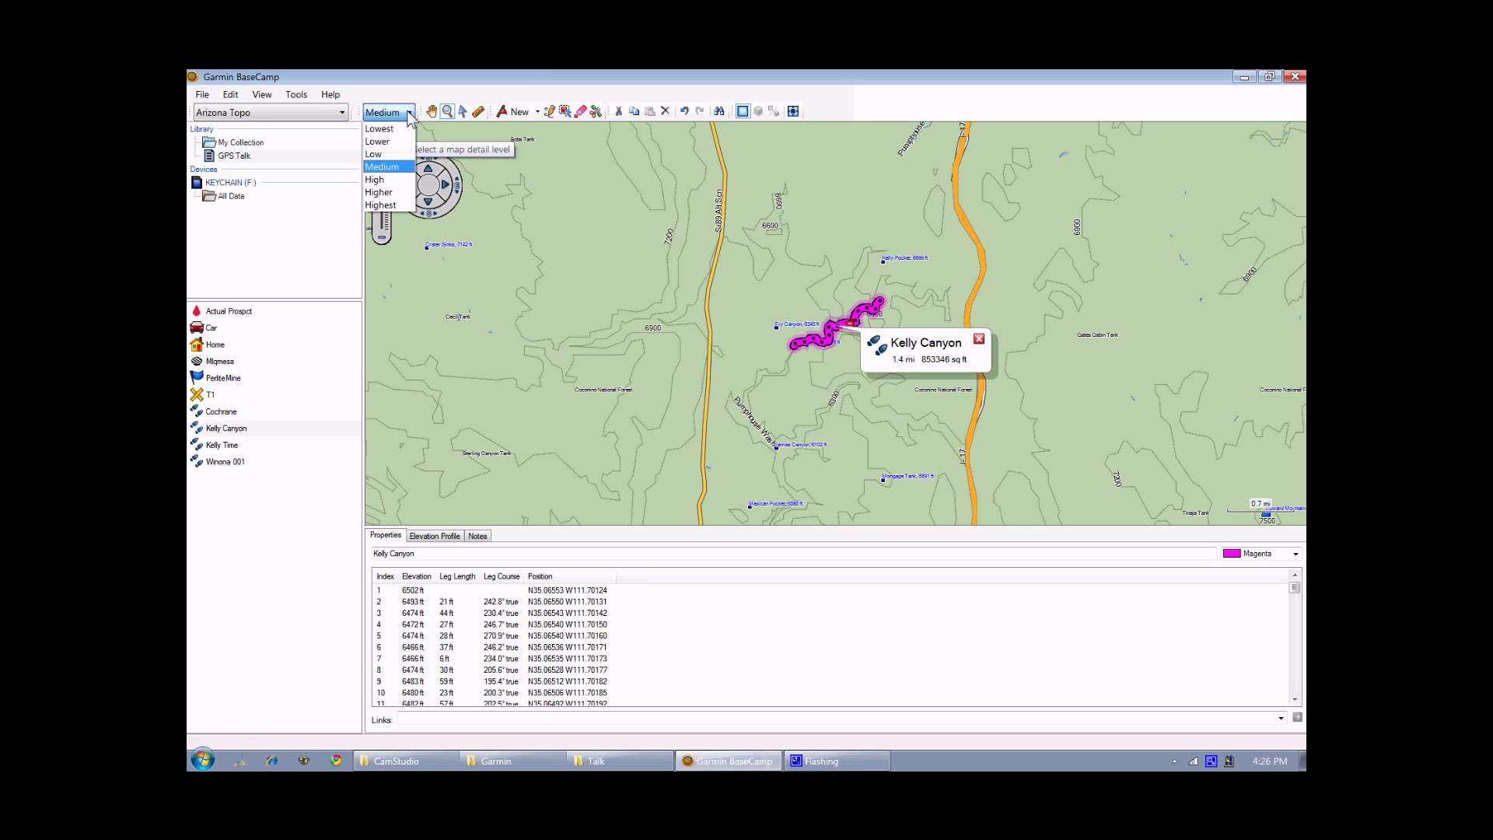
pyautogui.click(383, 206)
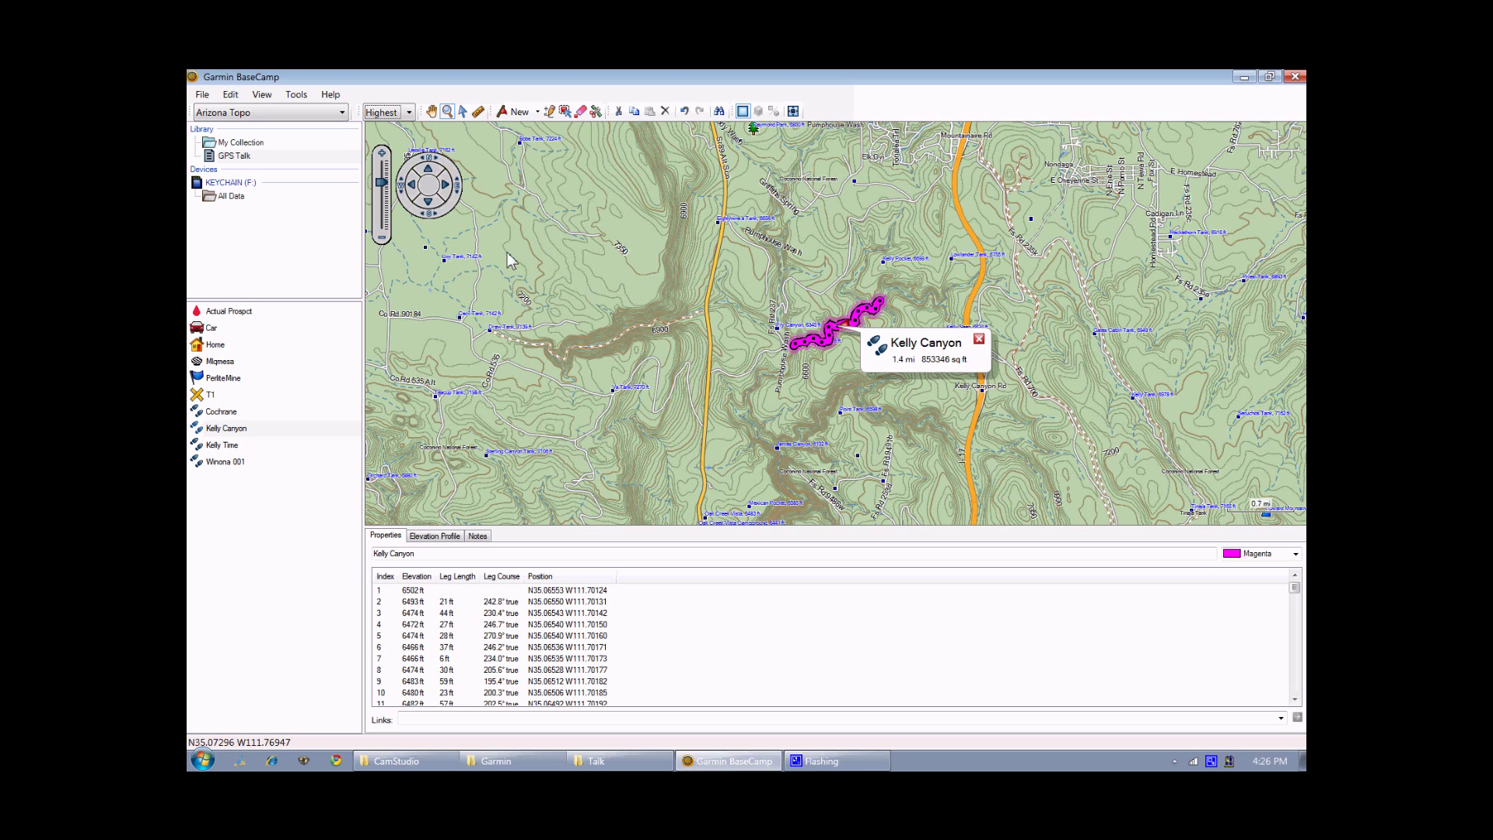
pyautogui.moveTo(508, 252); pyautogui.dragTo(964, 451)
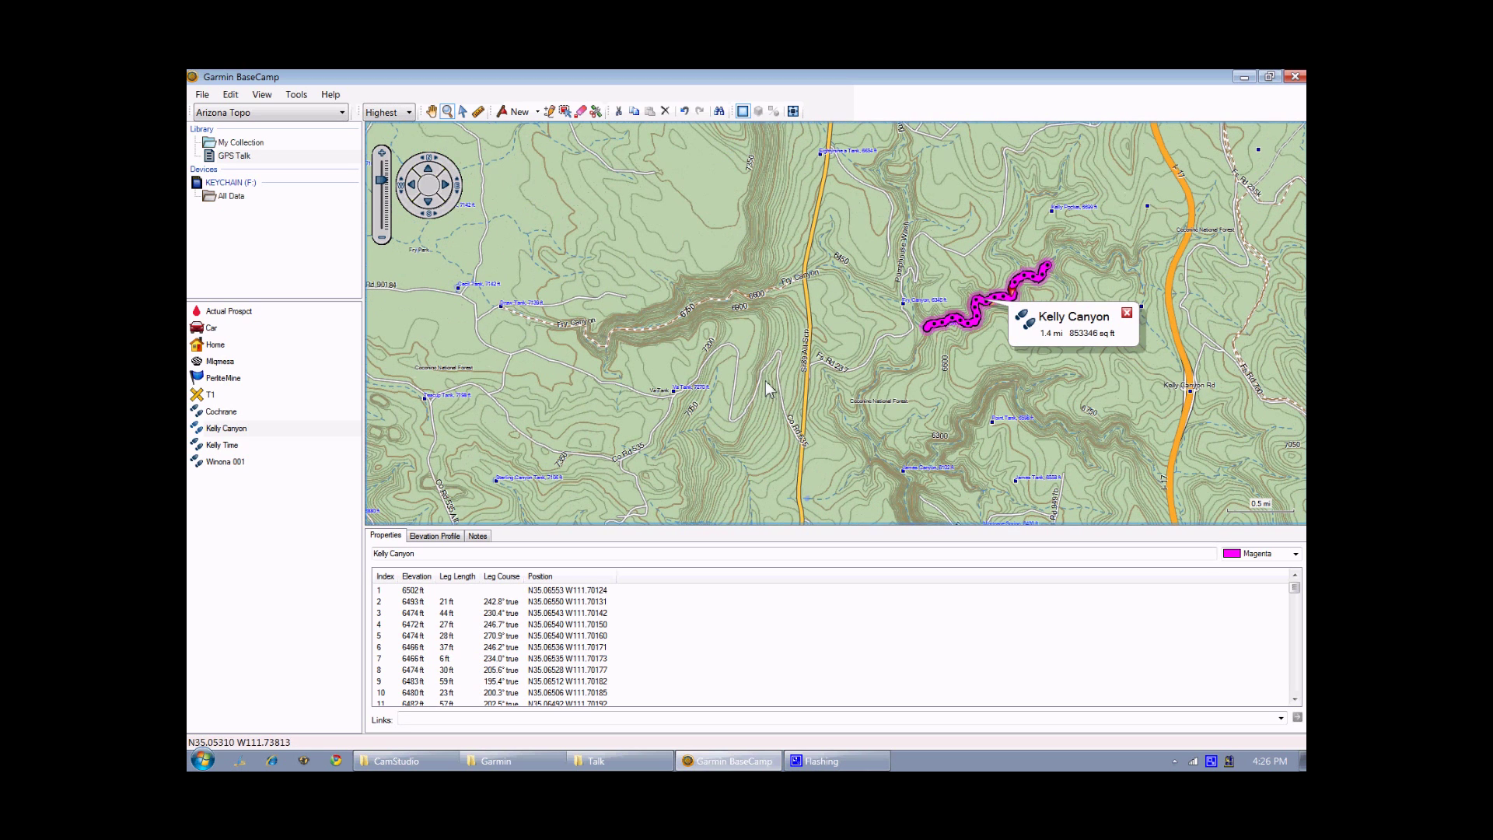
pyautogui.moveTo(507, 260); pyautogui.dragTo(685, 414)
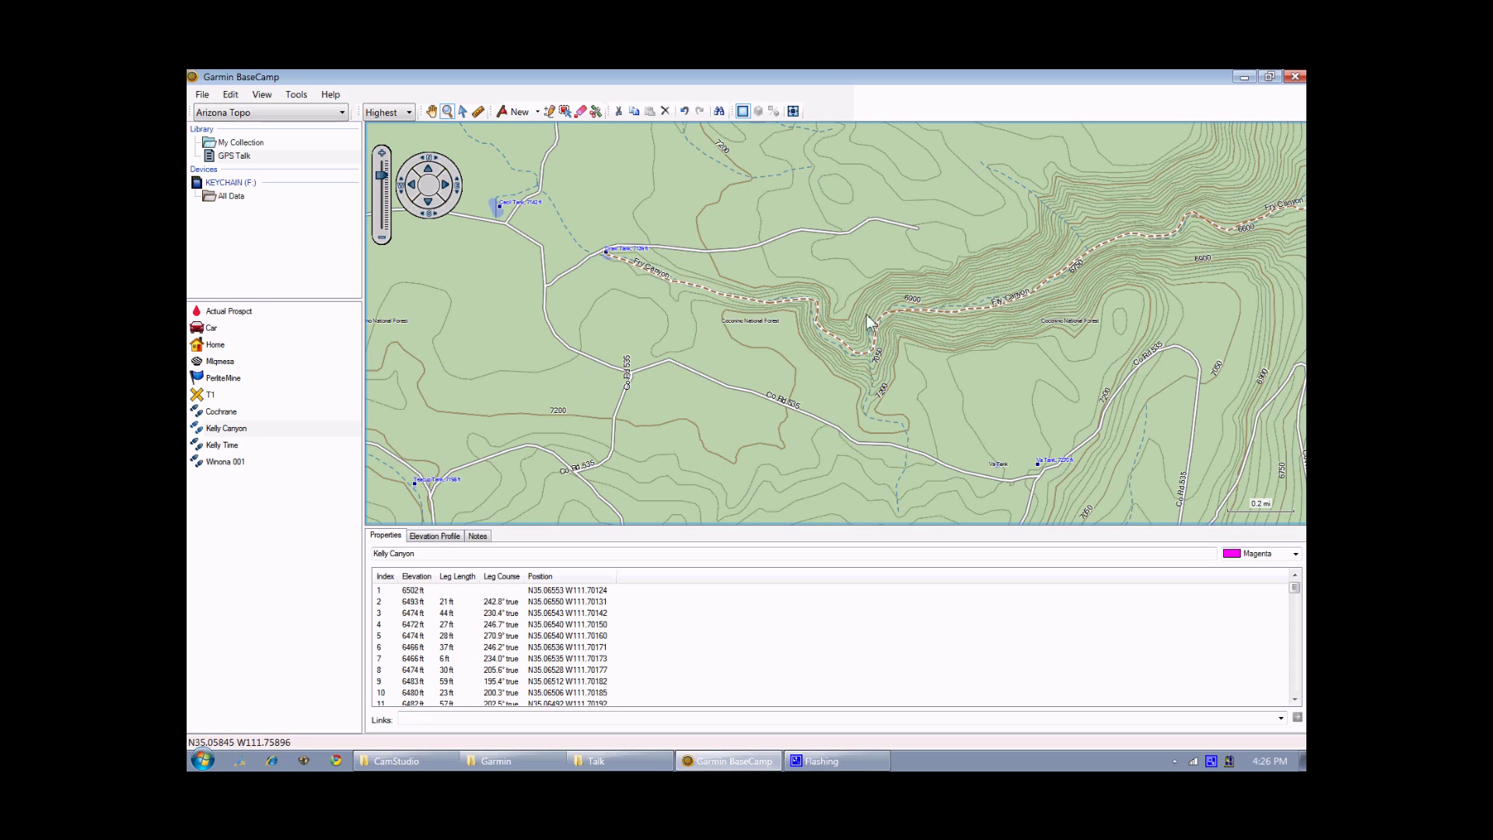
# - Drop the map detail to Lowest, then return it to Medium
pyautogui.click(410, 113)
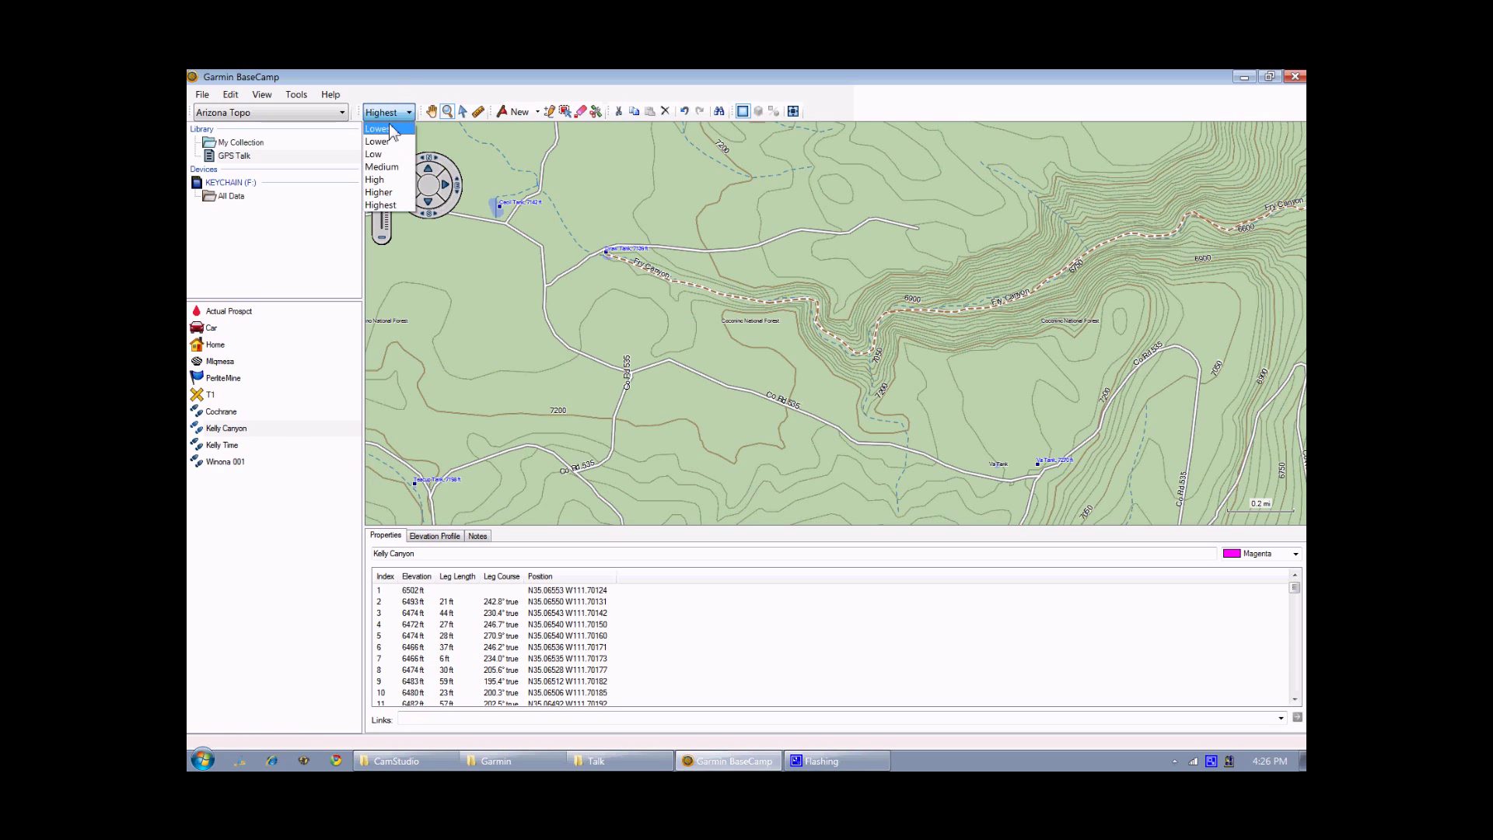
pyautogui.click(389, 129)
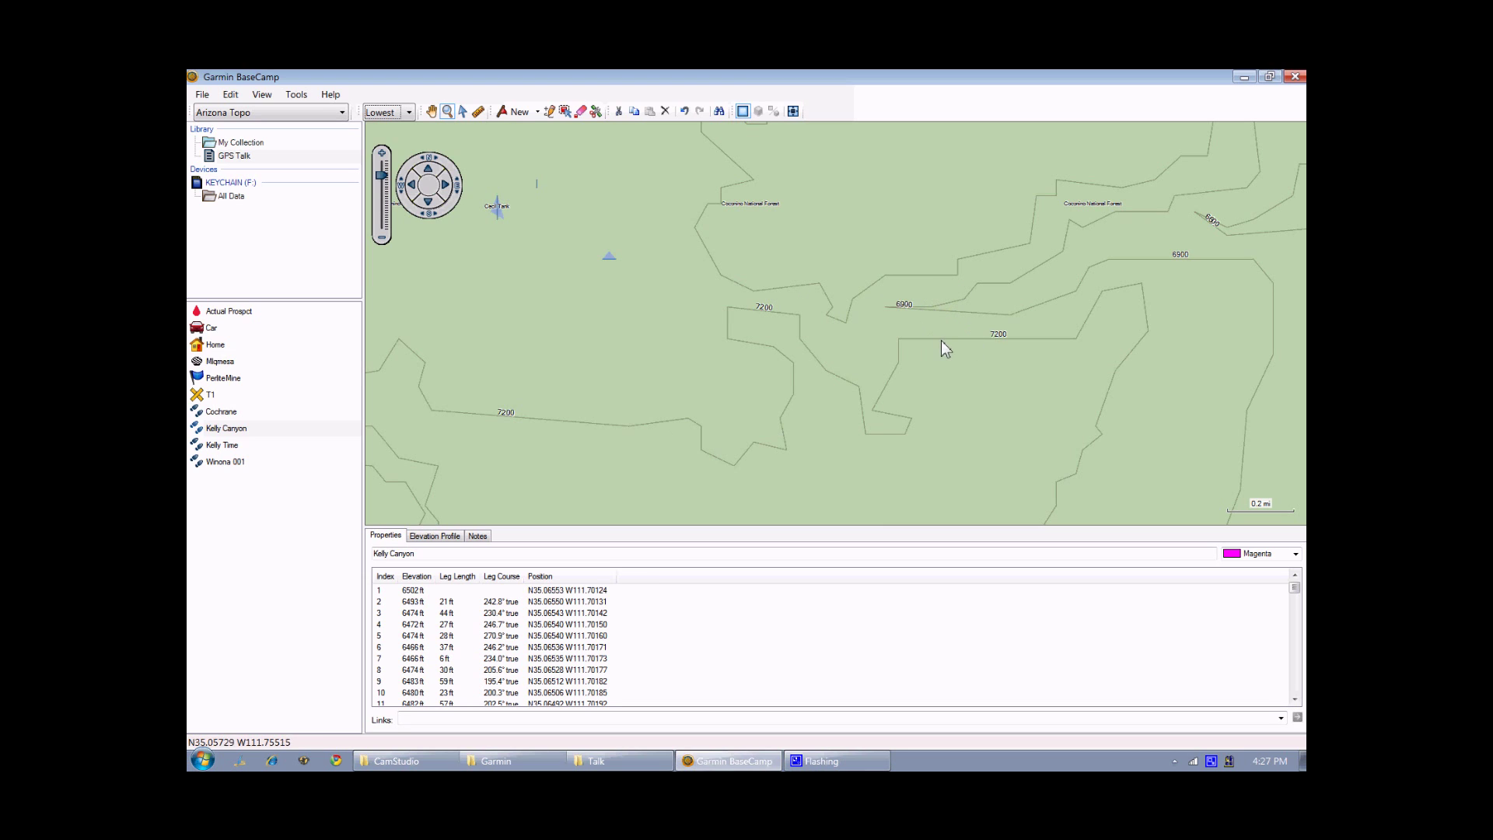
pyautogui.click(408, 112)
pyautogui.click(389, 164)
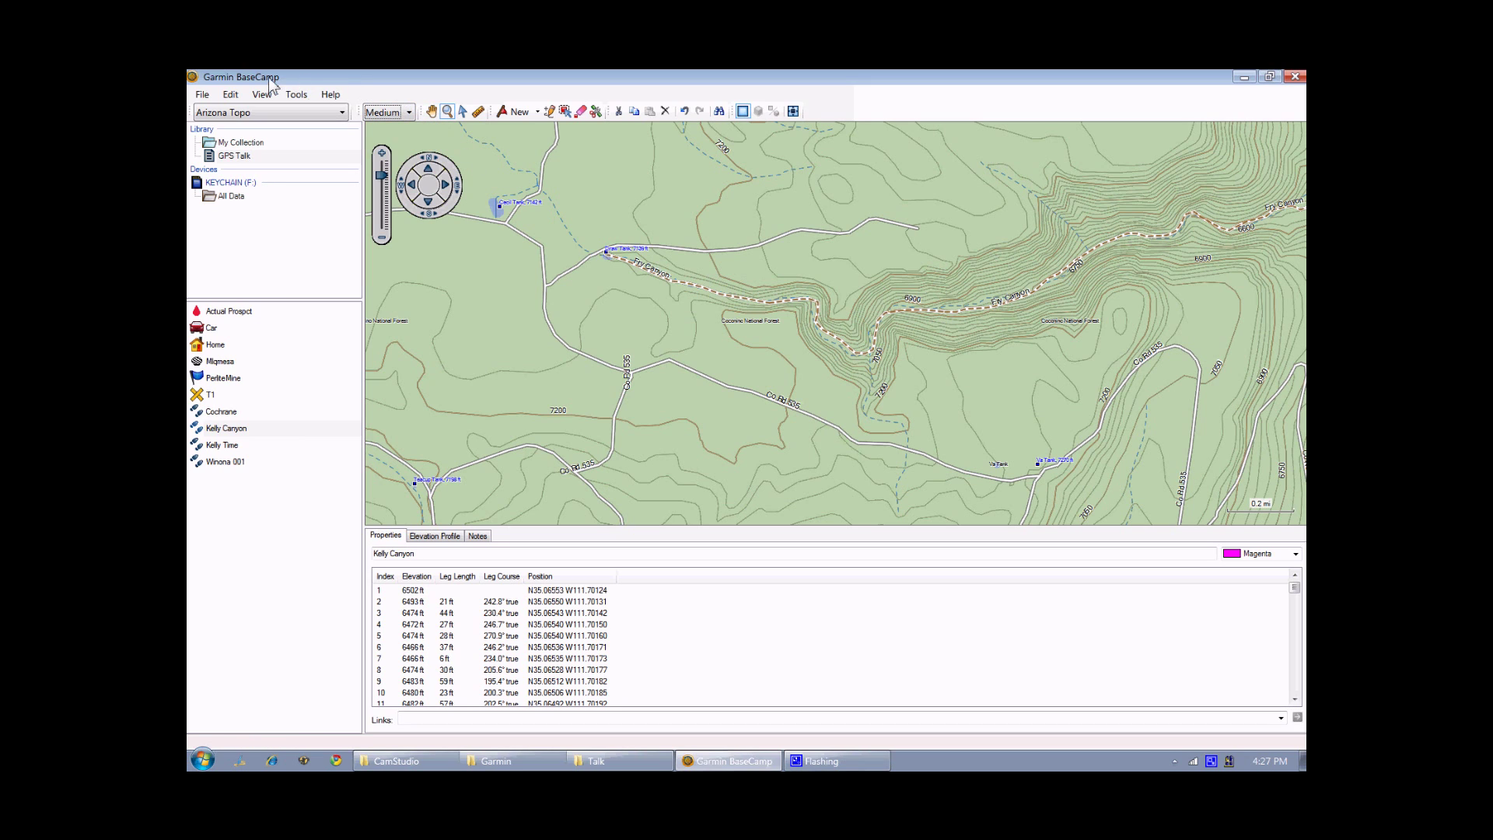
pyautogui.click(231, 95)
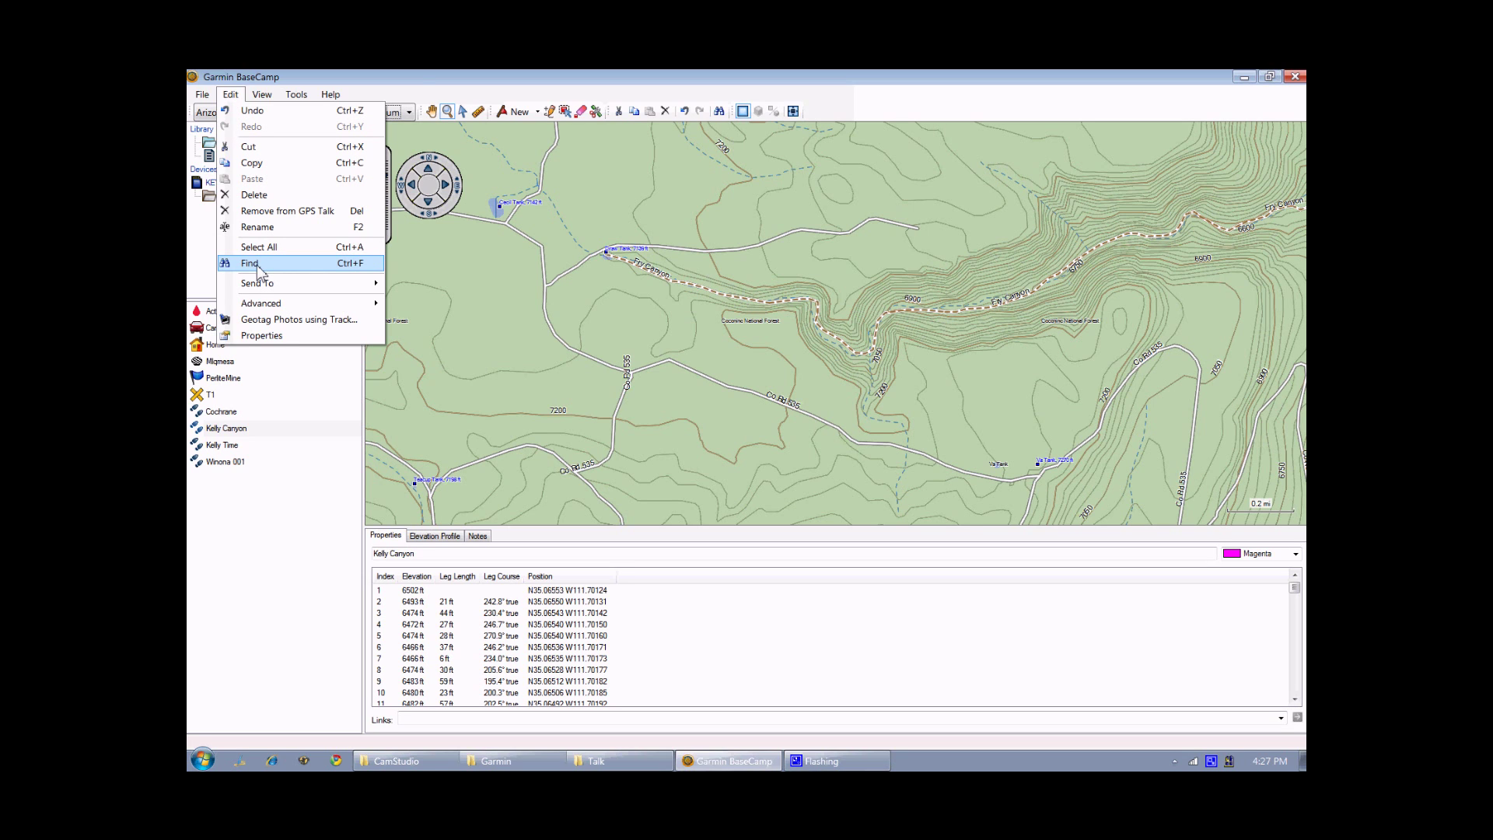
# - Search for 'Babbitt', zoom to result 6, Babbitt Tank Canyon, and create a waypoint there
pyautogui.click(250, 264)
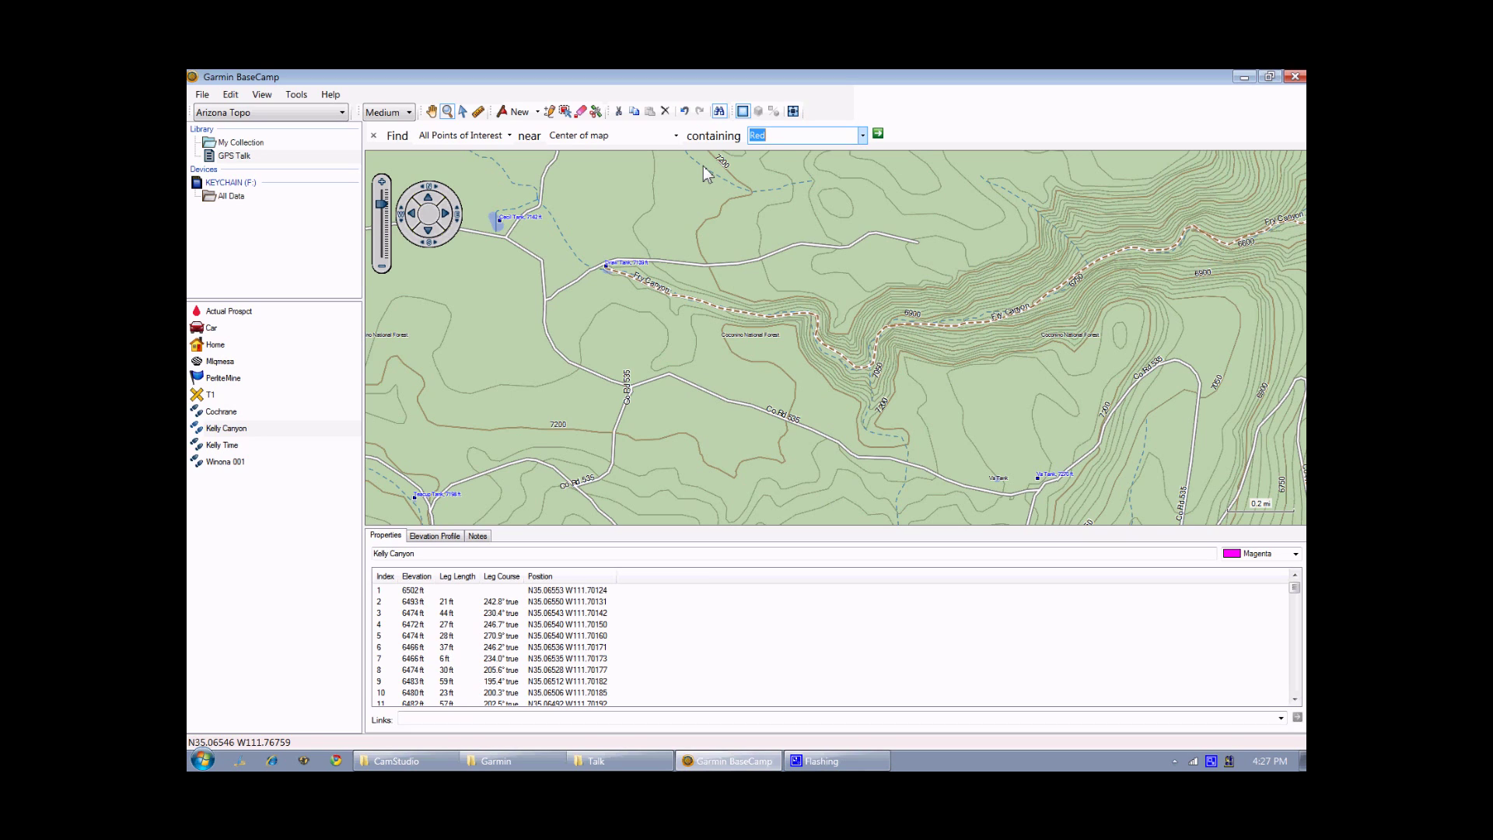
pyautogui.write('Babbitt')
pyautogui.press('Return')
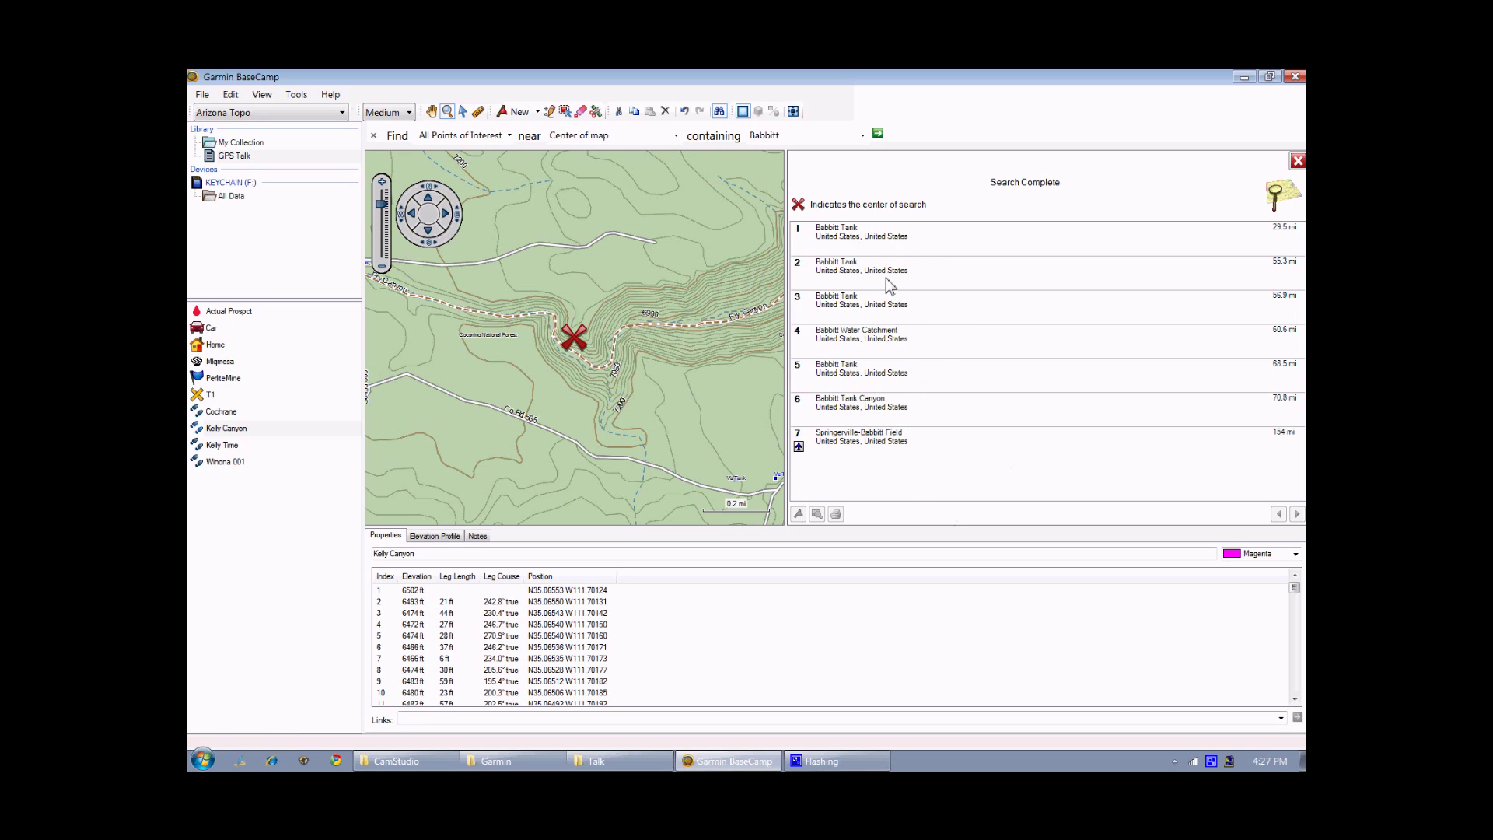
pyautogui.click(853, 412)
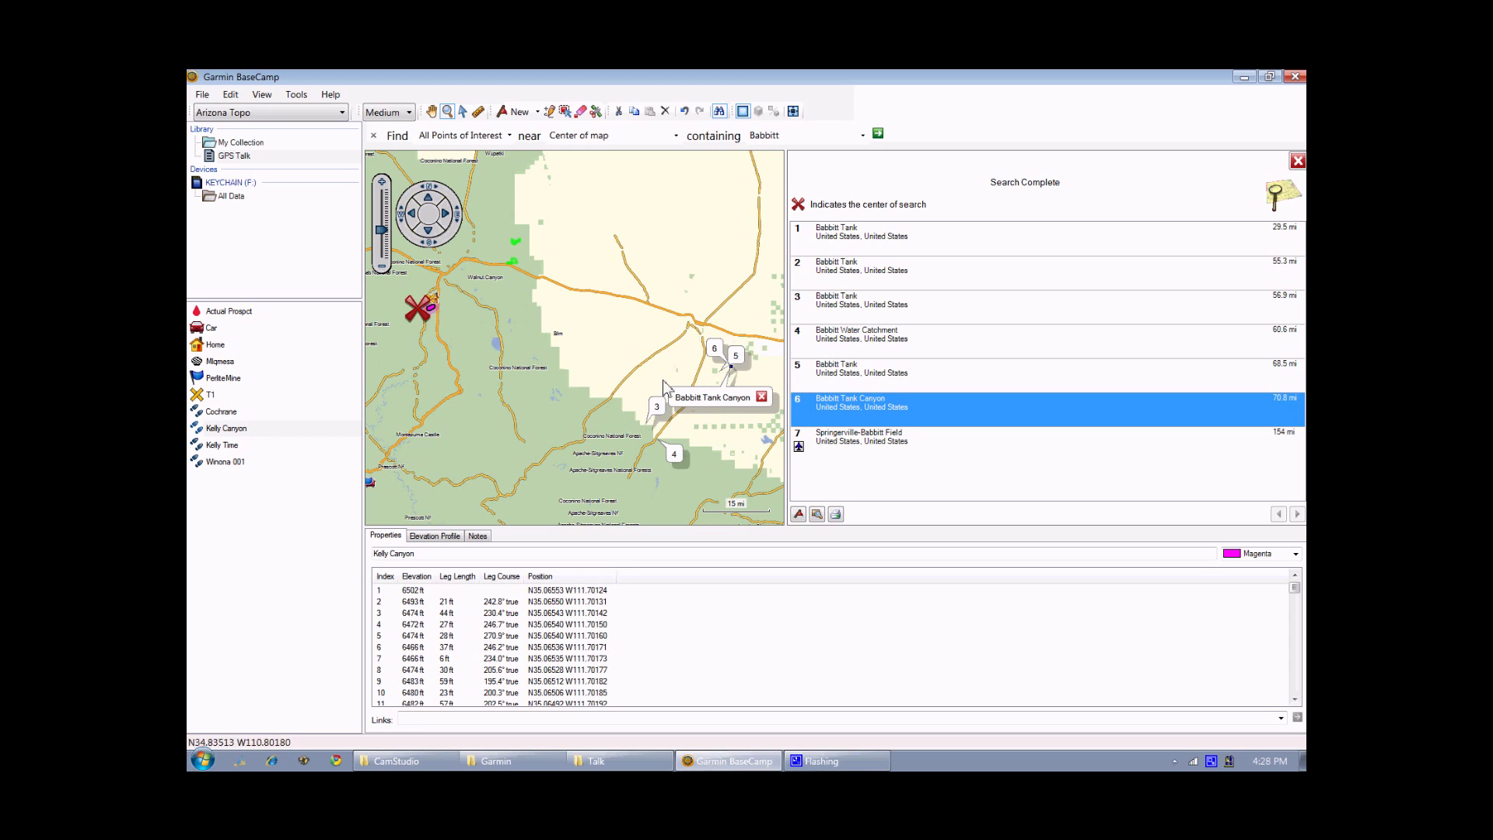
pyautogui.doubleClick(853, 424)
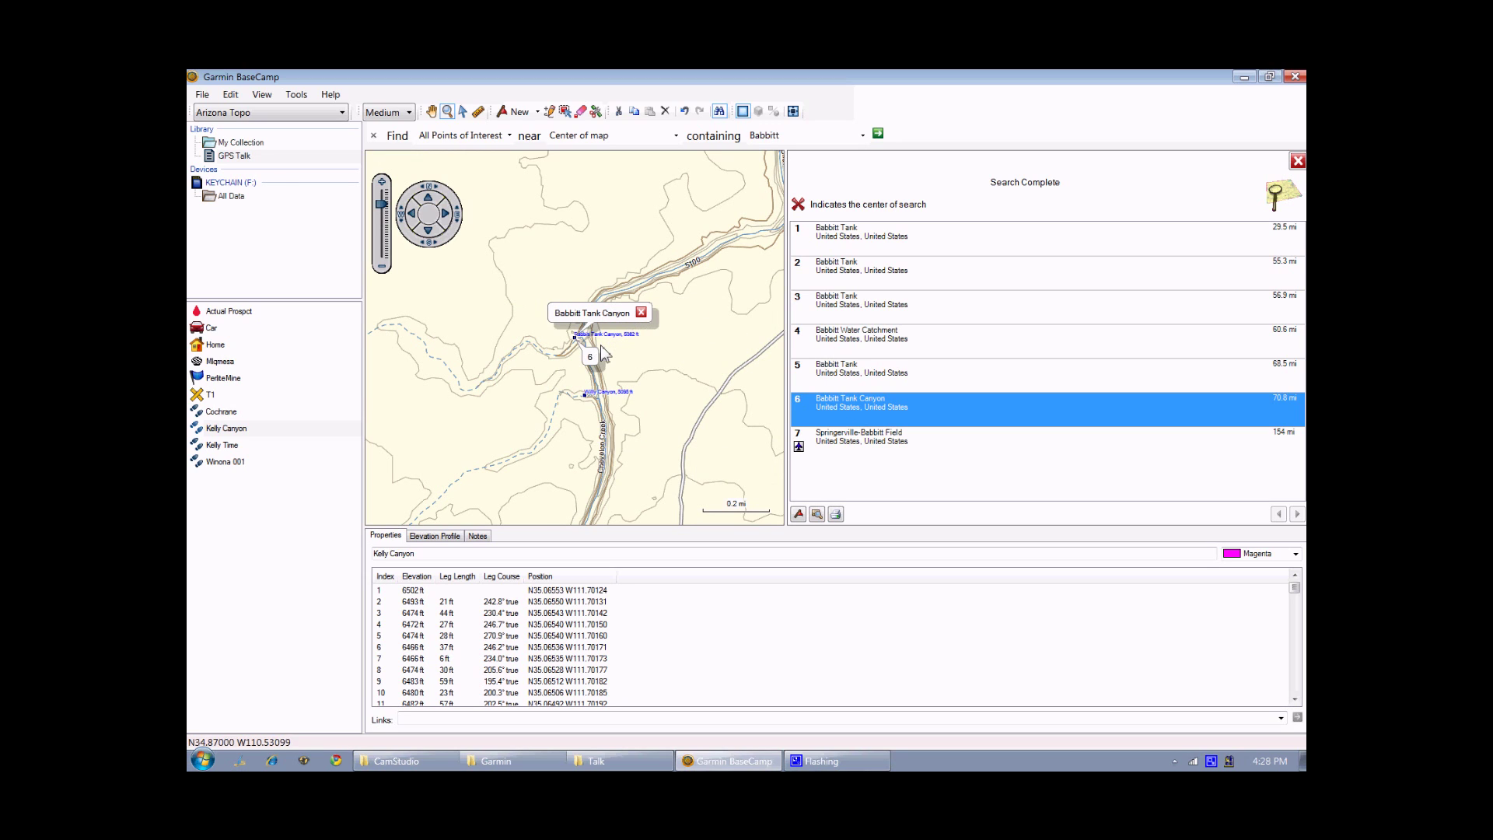
pyautogui.click(799, 516)
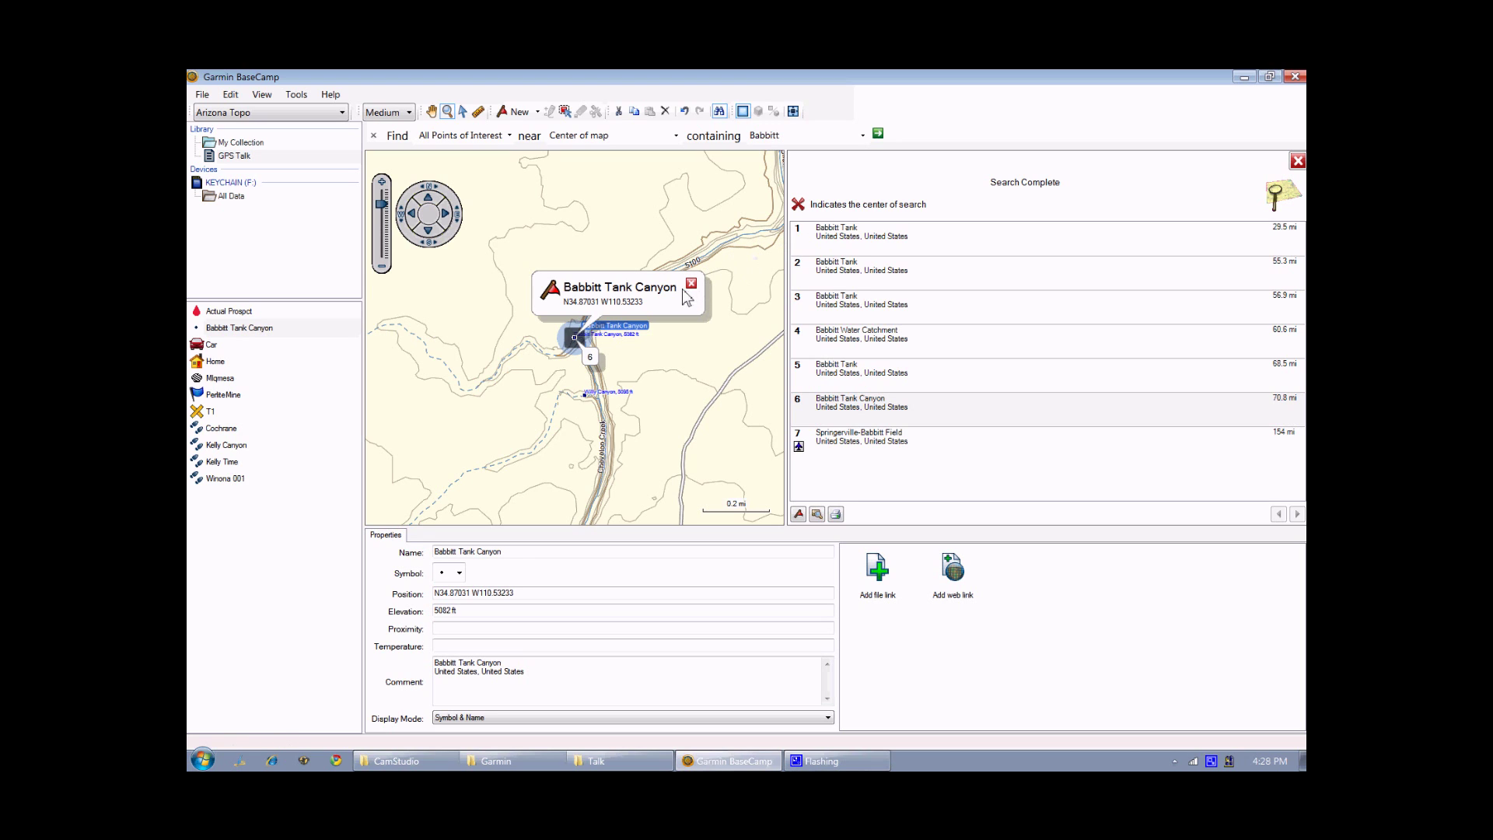
# - Close the popup and search results, and give the Babbitt Tank Canyon waypoint a green Block symbol
pyautogui.click(691, 283)
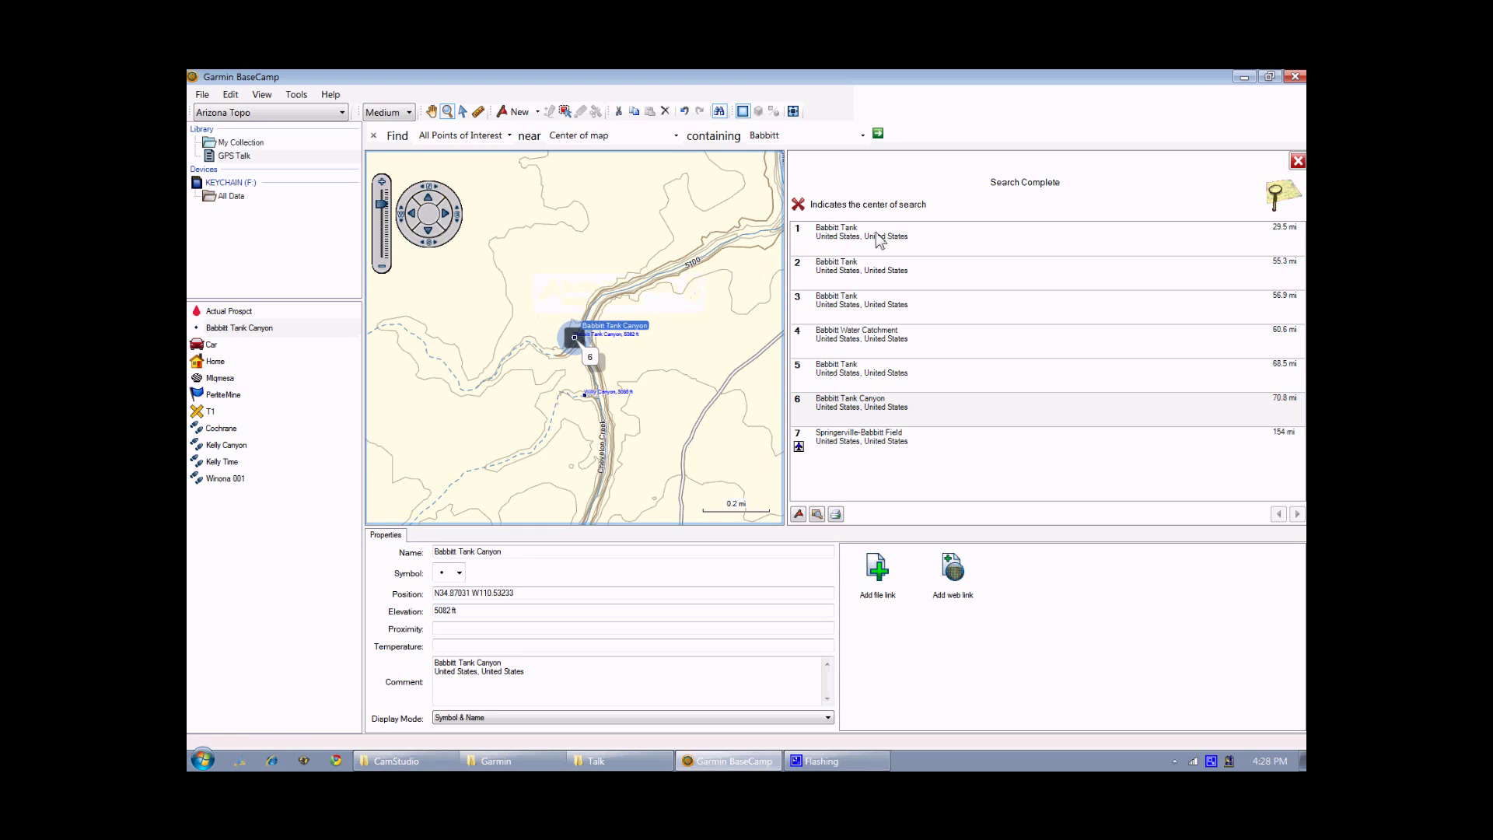
pyautogui.click(1298, 161)
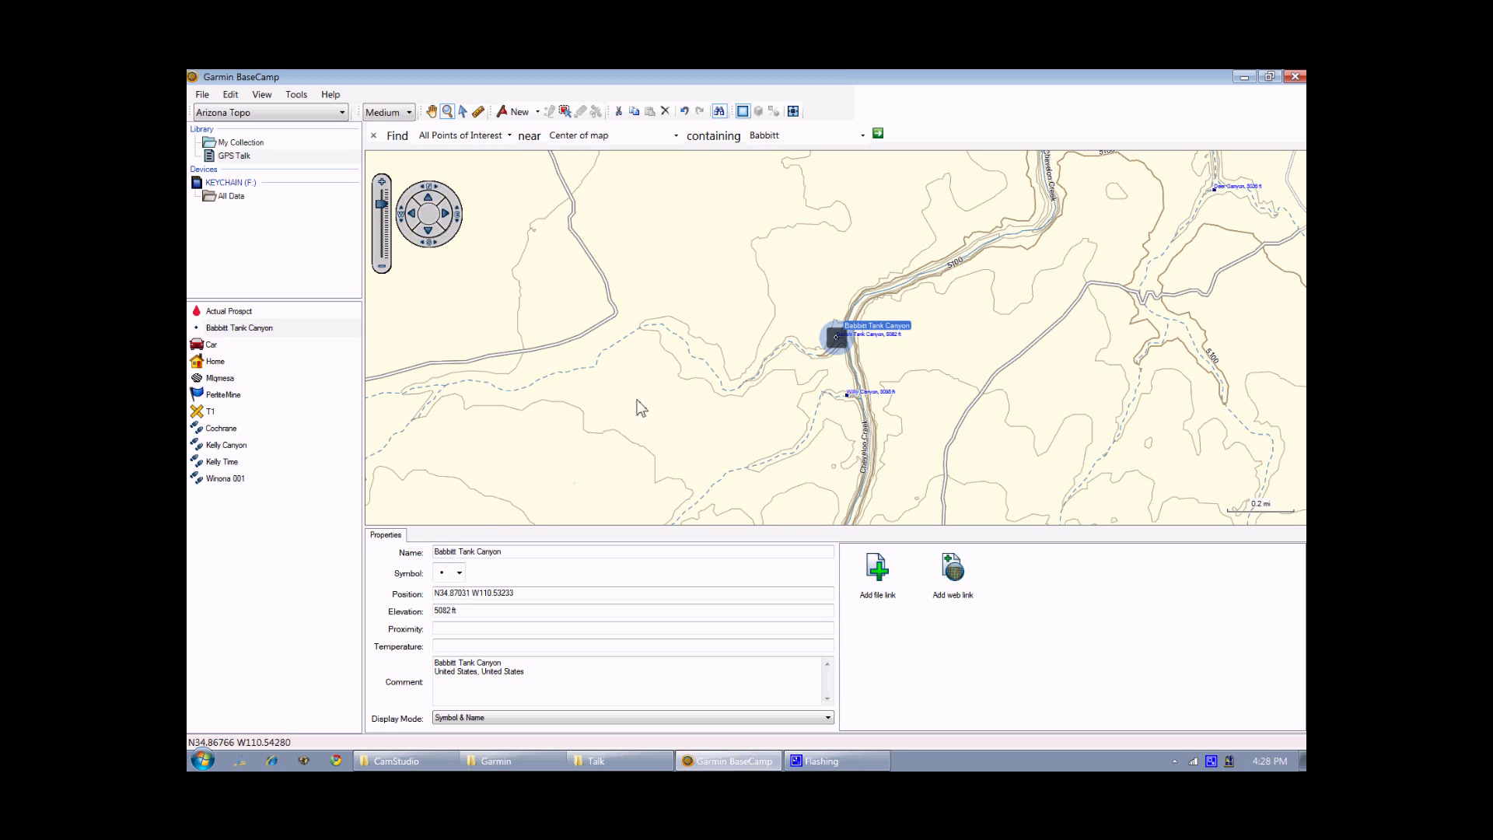
pyautogui.click(460, 573)
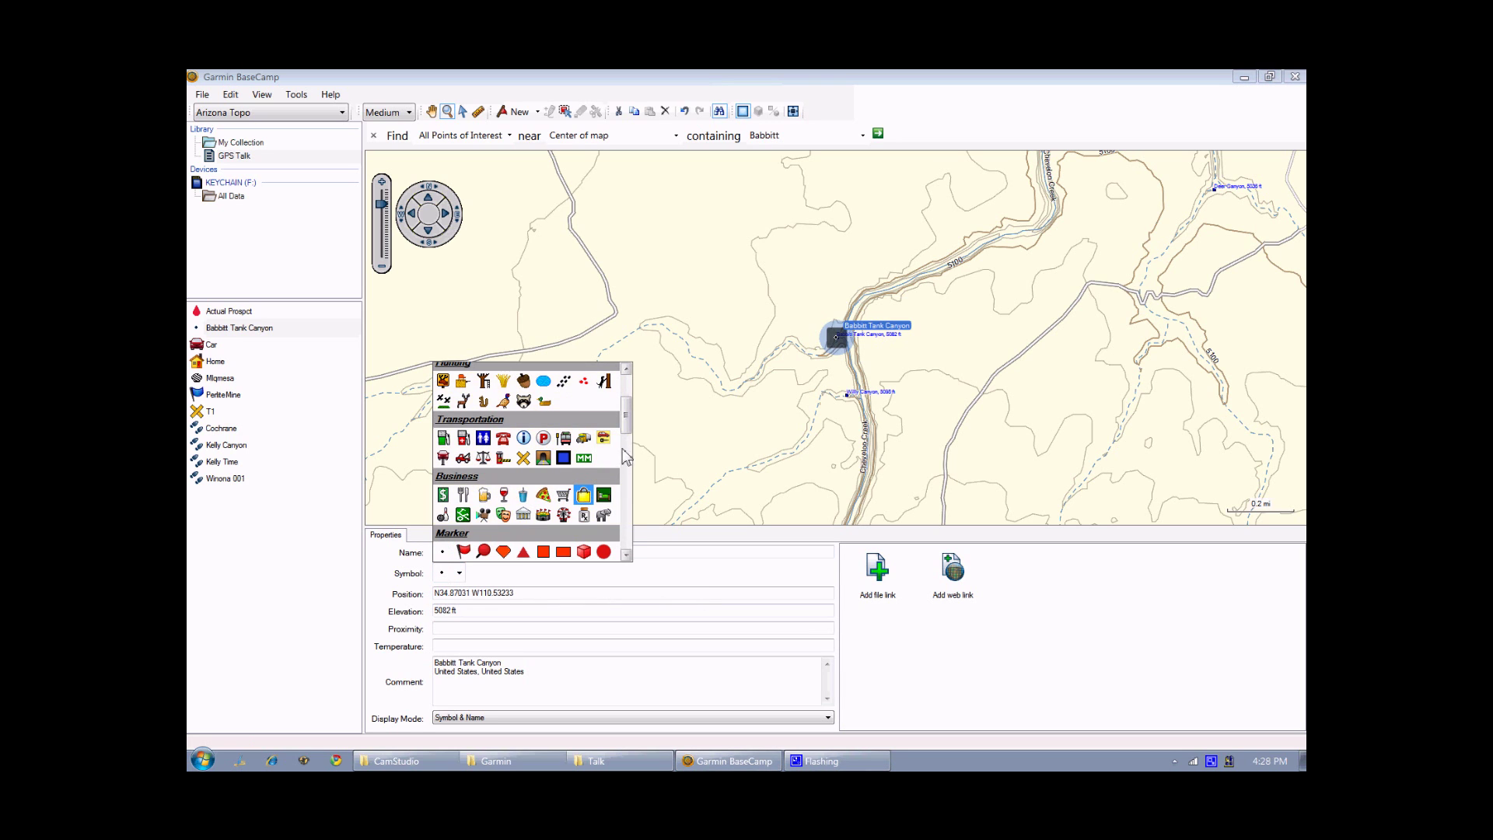
pyautogui.moveTo(626, 420); pyautogui.dragTo(625, 451)
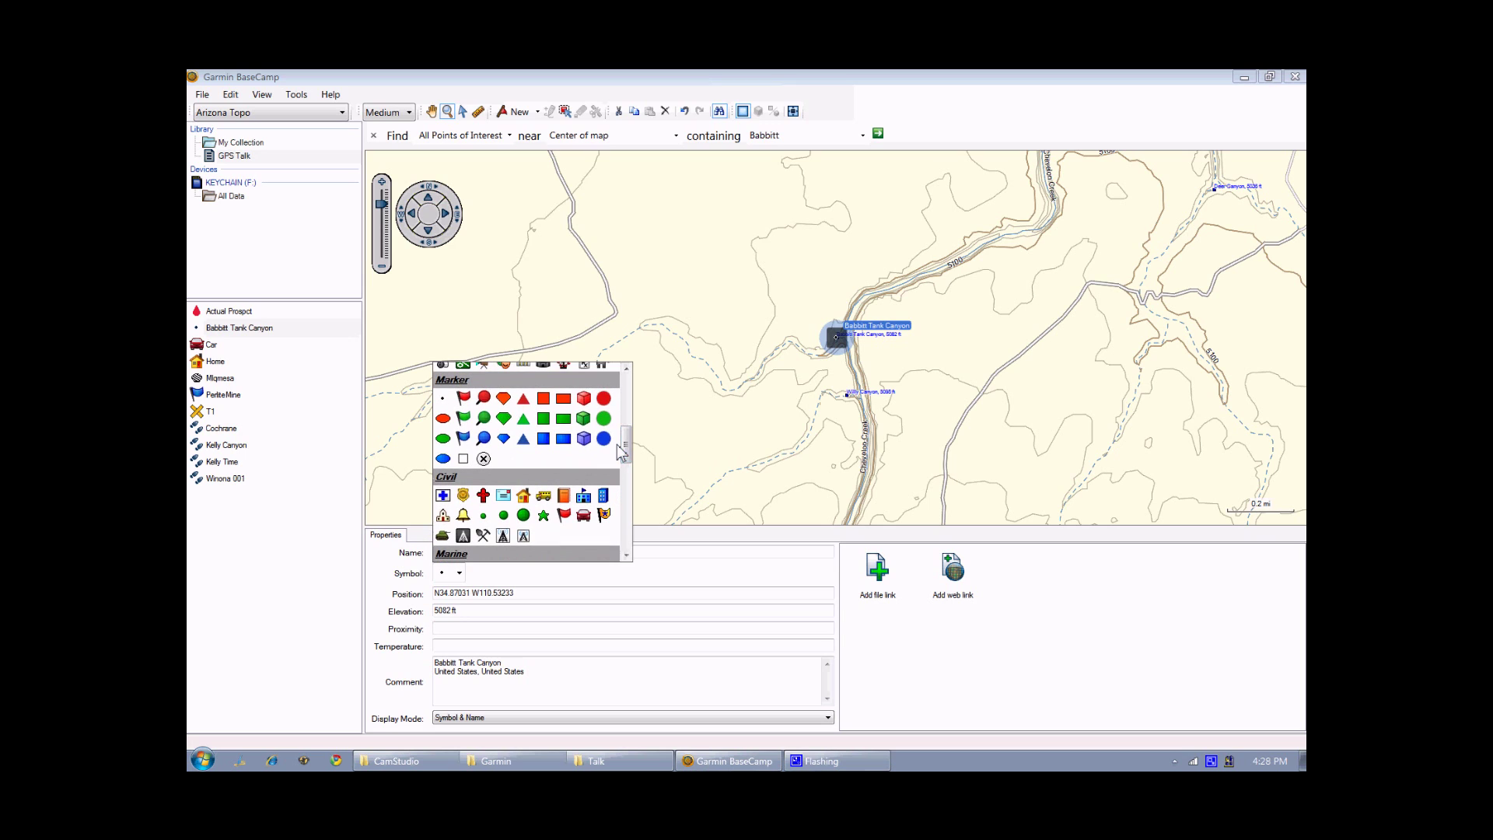
pyautogui.click(584, 419)
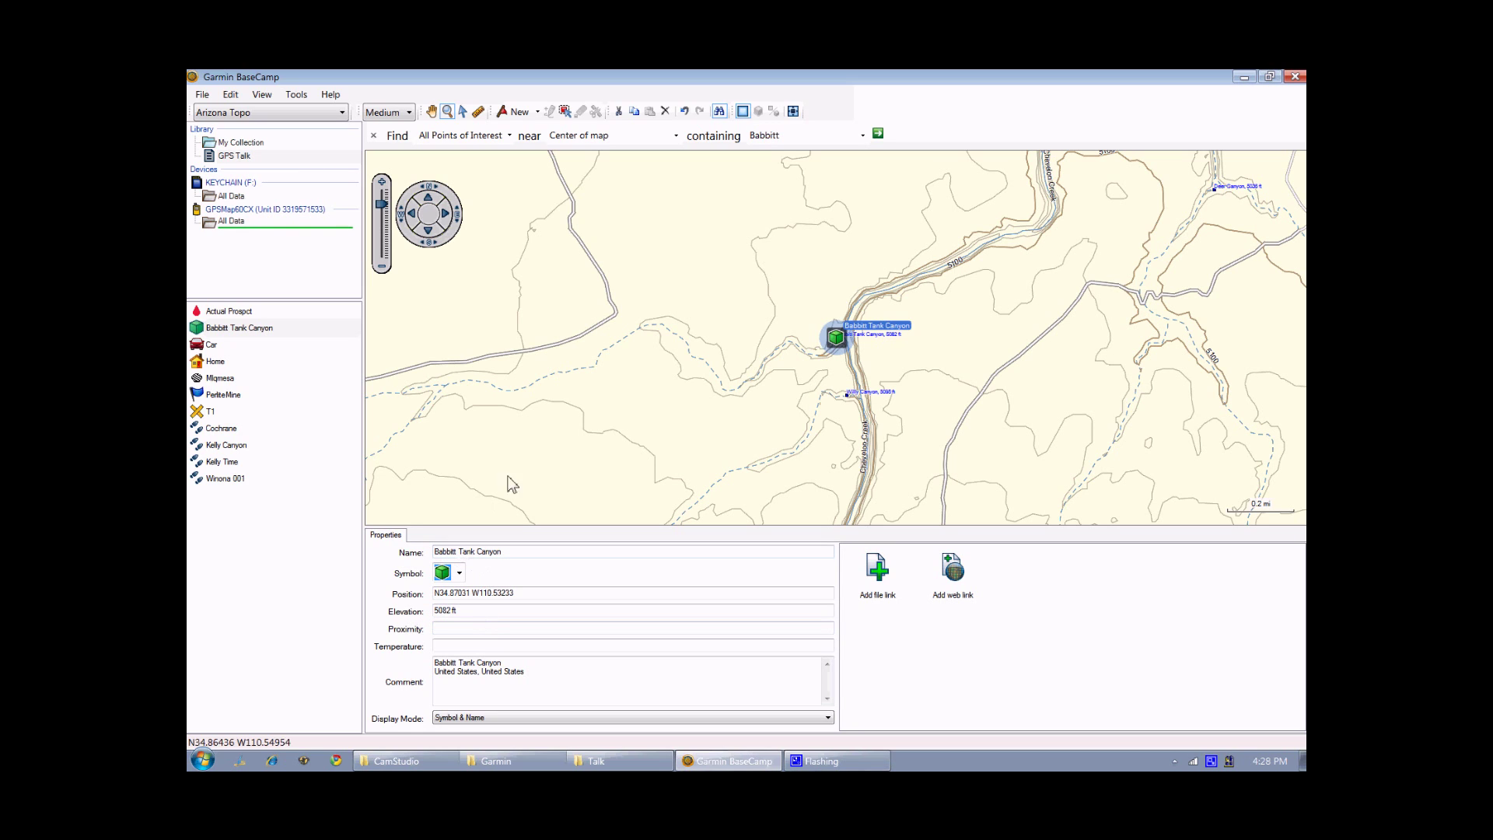
pyautogui.click(232, 329)
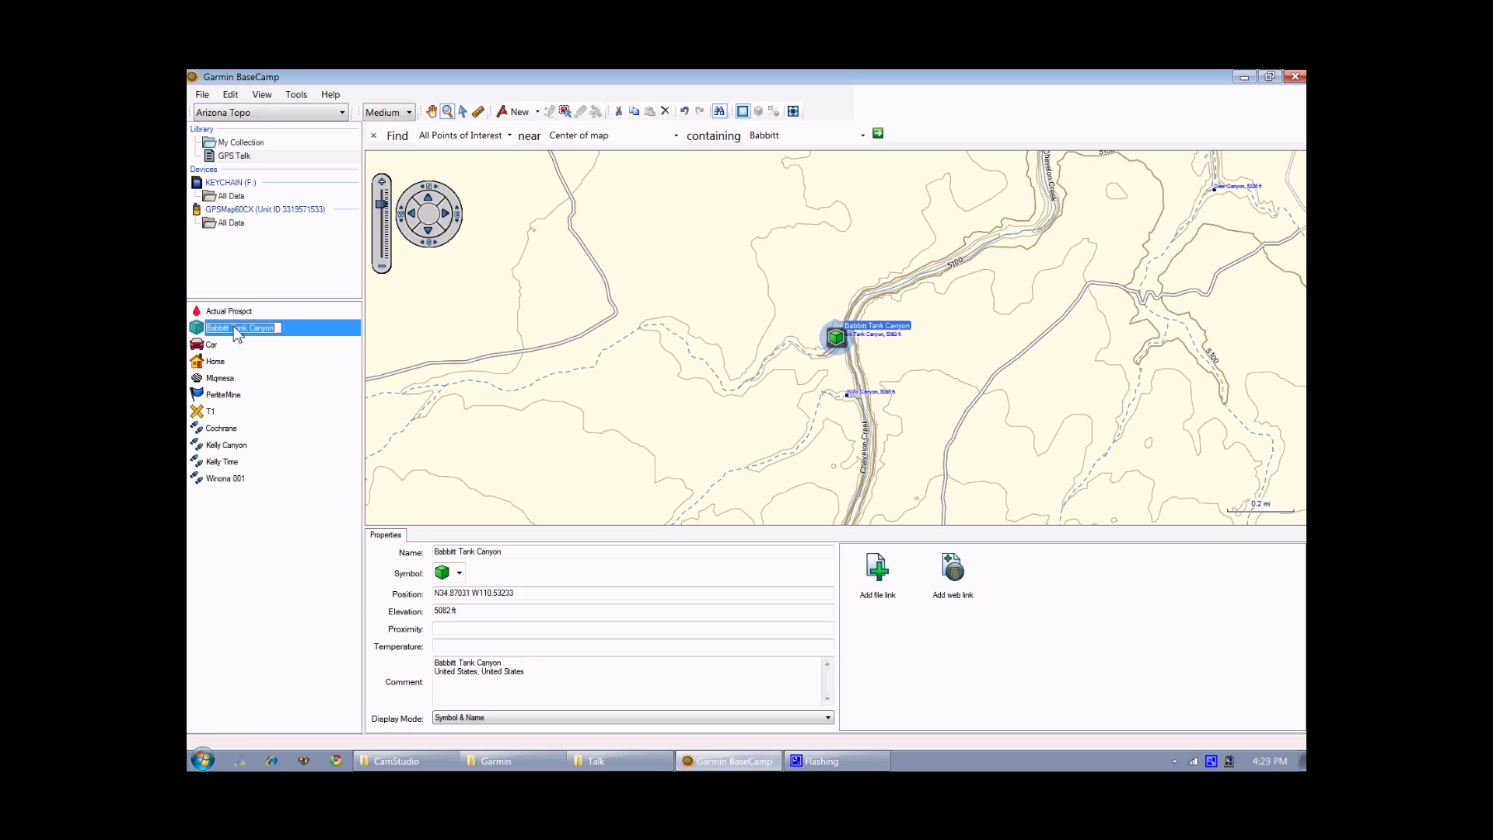
# - Keep the waypoint name and send Babbitt Tank Canyon to the GPSMap60CX unit
pyautogui.press('Escape')
pyautogui.rightClick(266, 334)
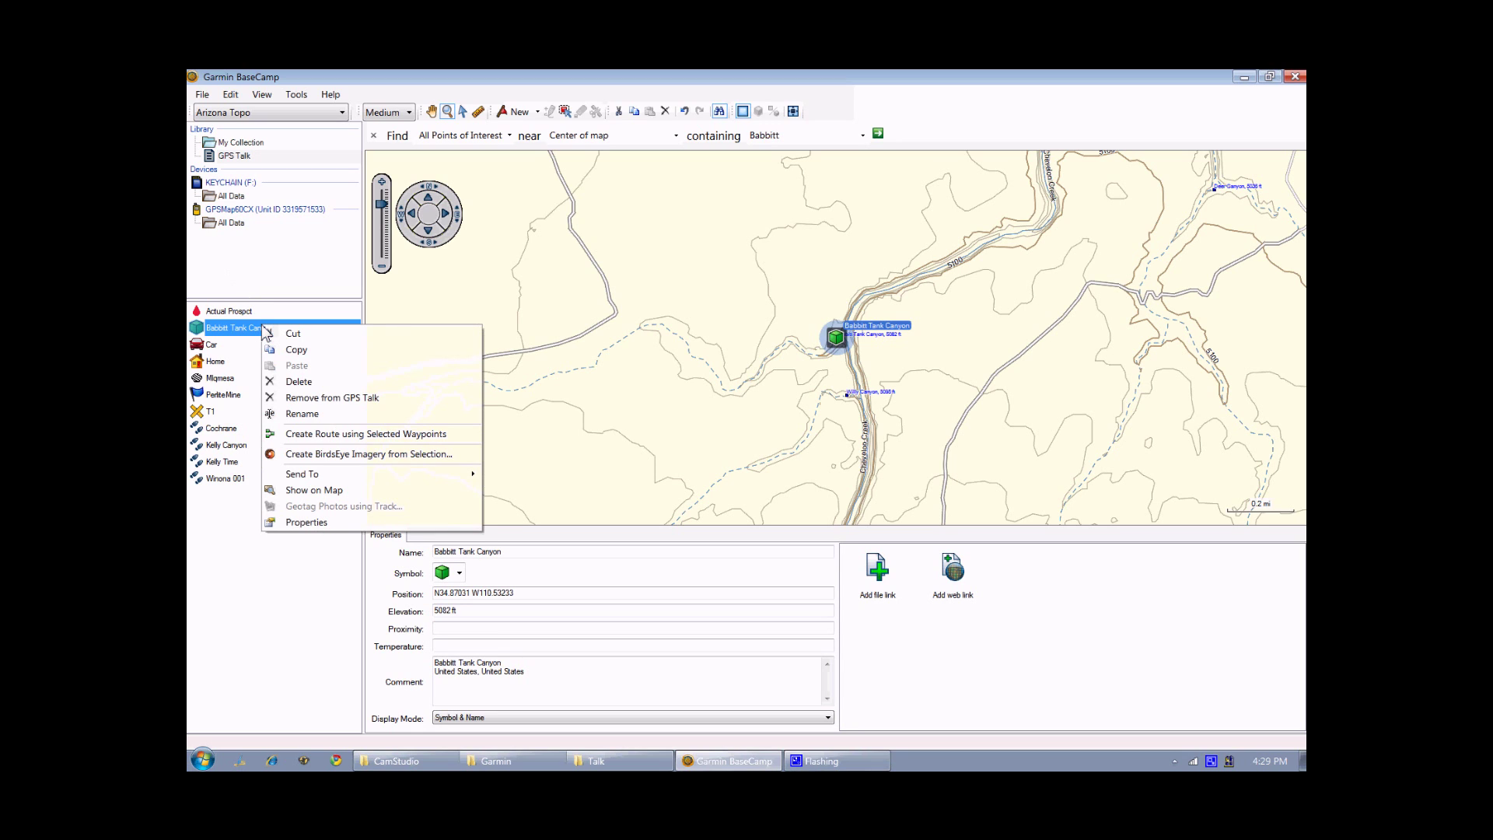
pyautogui.moveTo(335, 478)
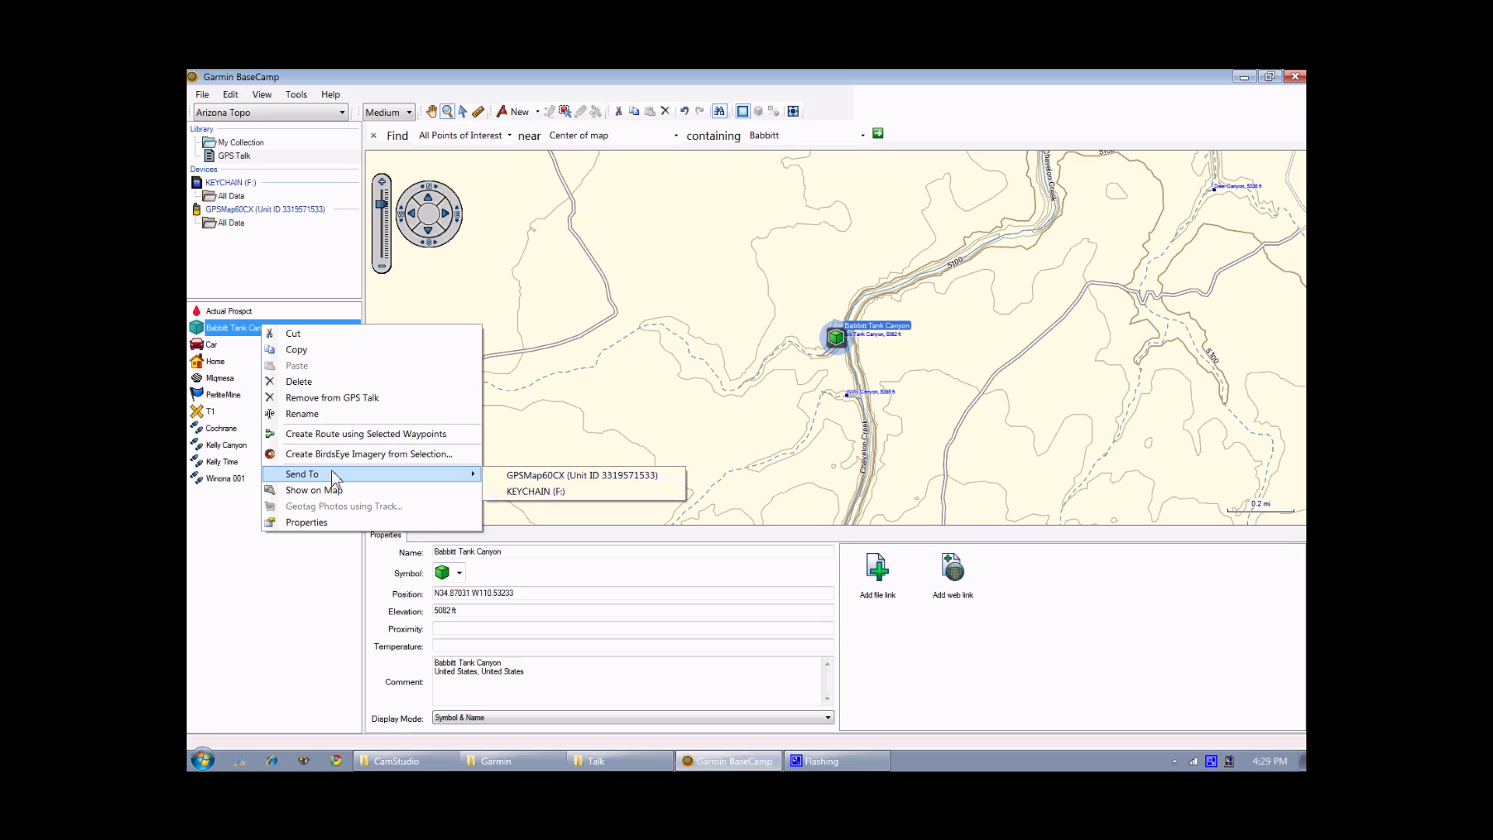
pyautogui.click(553, 477)
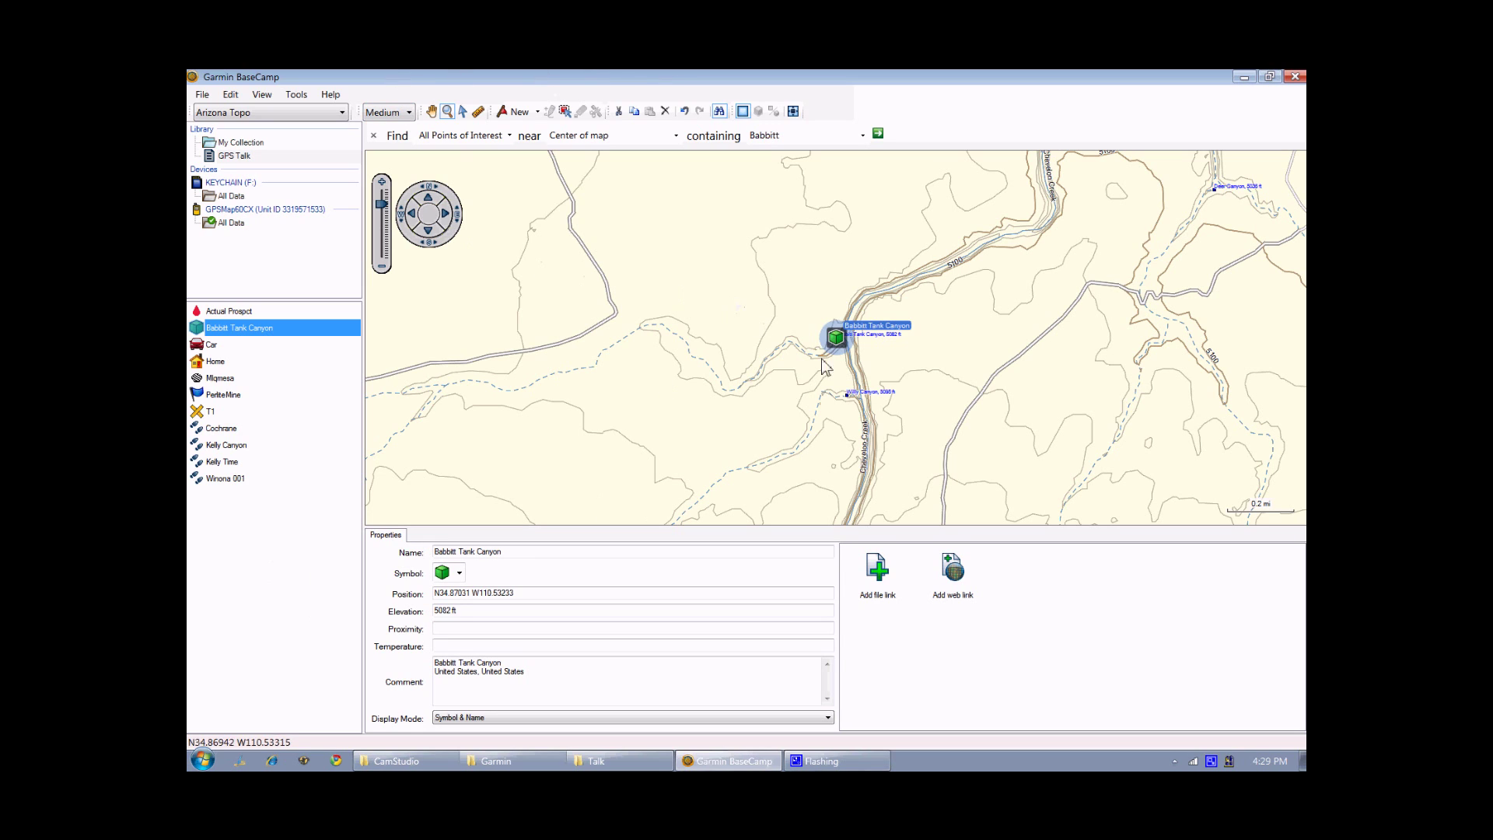
# - Open Print Setup for the map and move the dialog further left
pyautogui.click(202, 96)
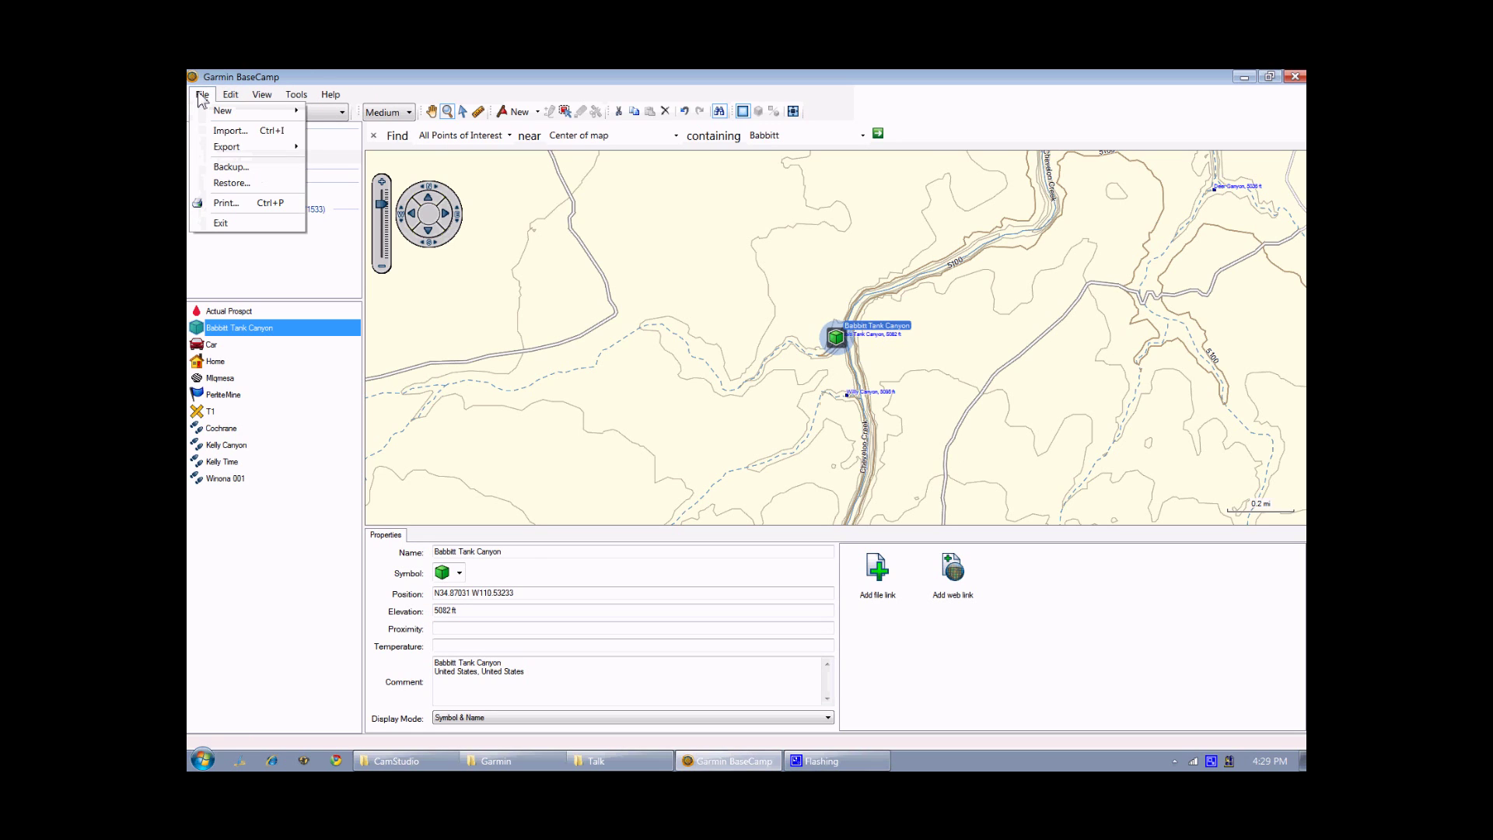
pyautogui.click(229, 205)
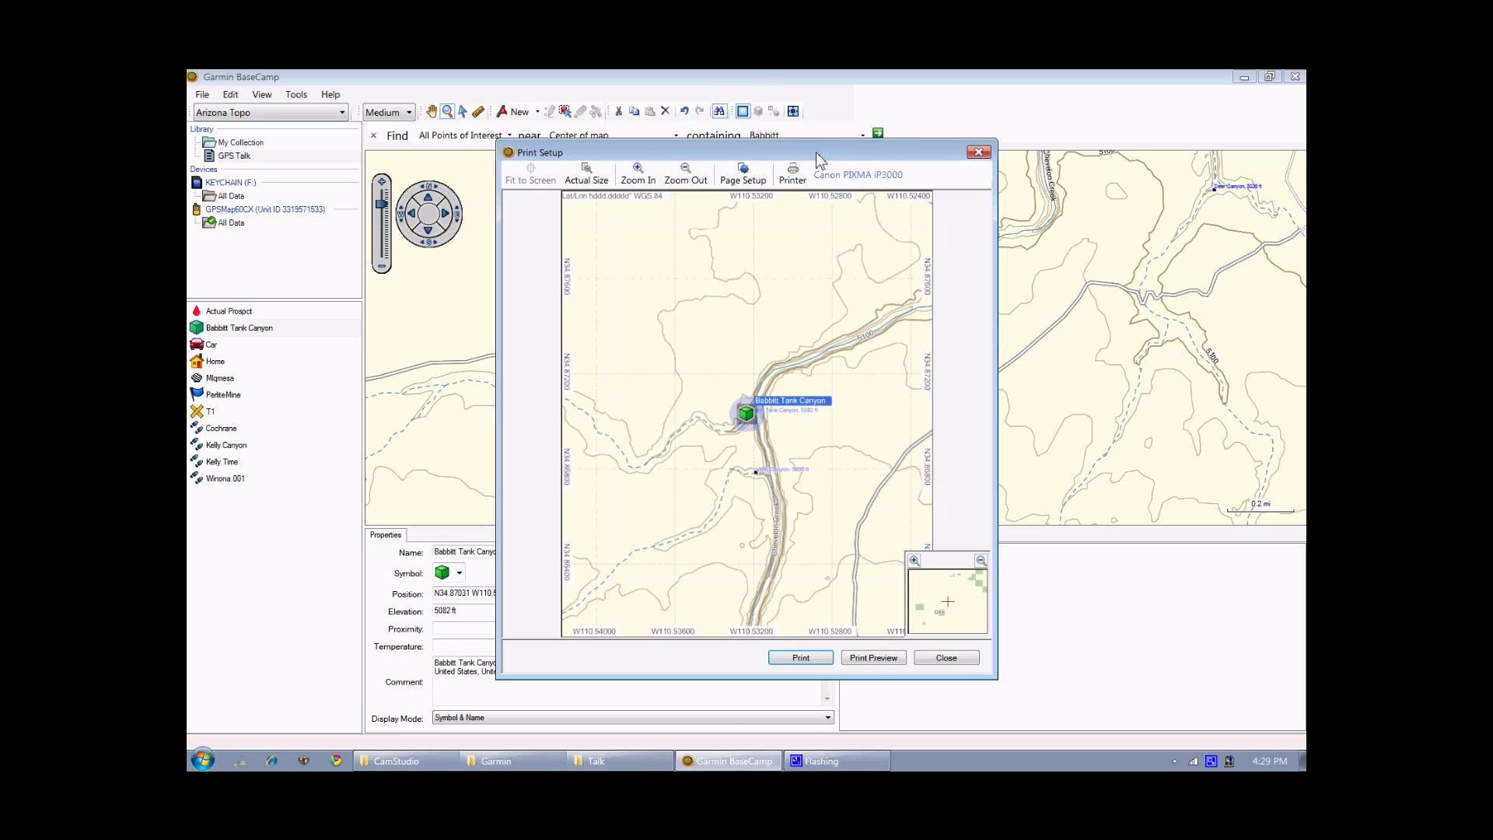
pyautogui.moveTo(821, 159); pyautogui.dragTo(614, 162)
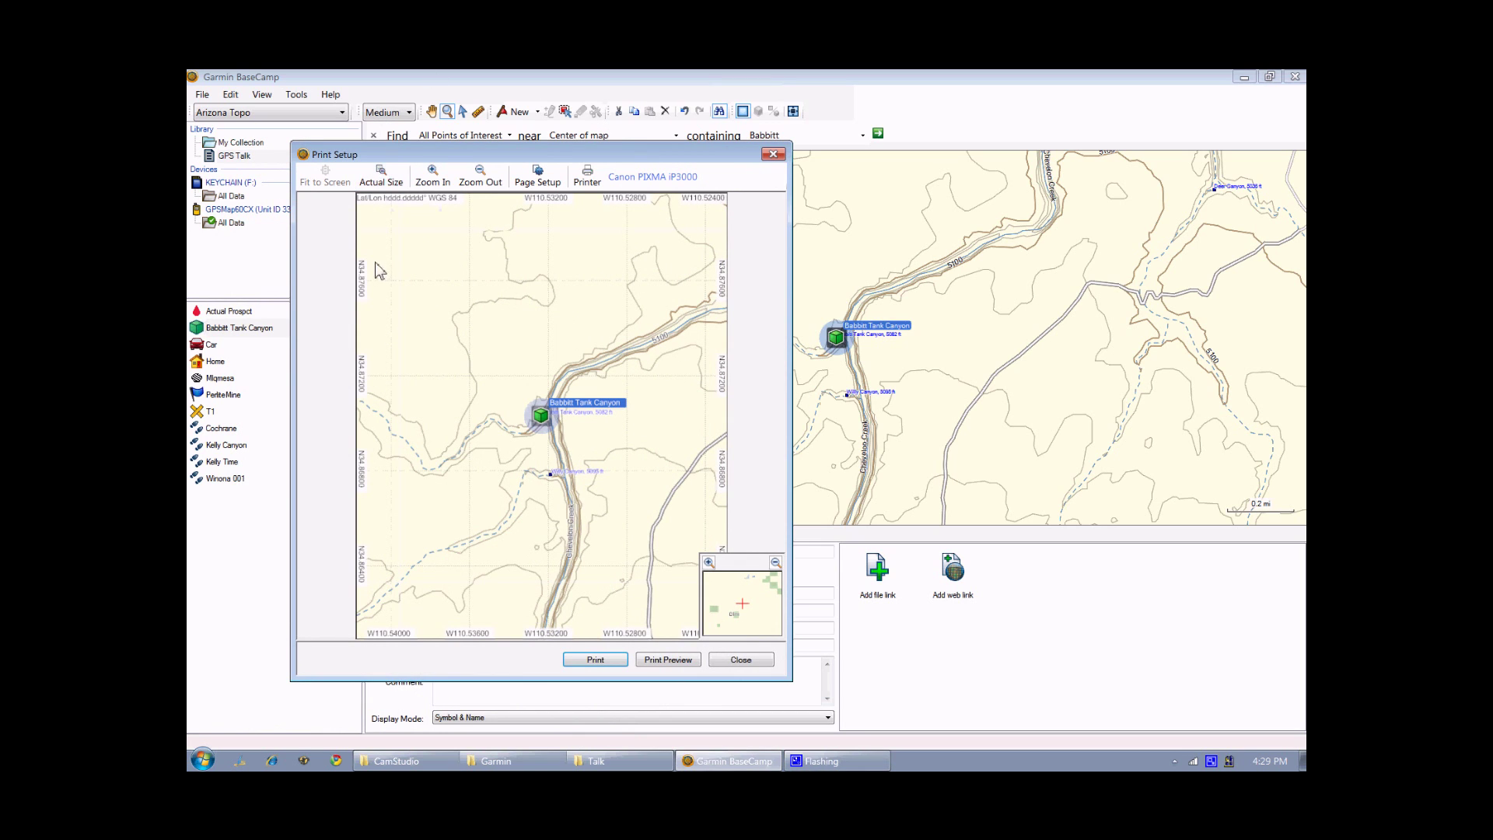
# - Toggle Actual Size and Fit to Screen, zoom the map out three times, then open Page Setup
pyautogui.click(393, 185)
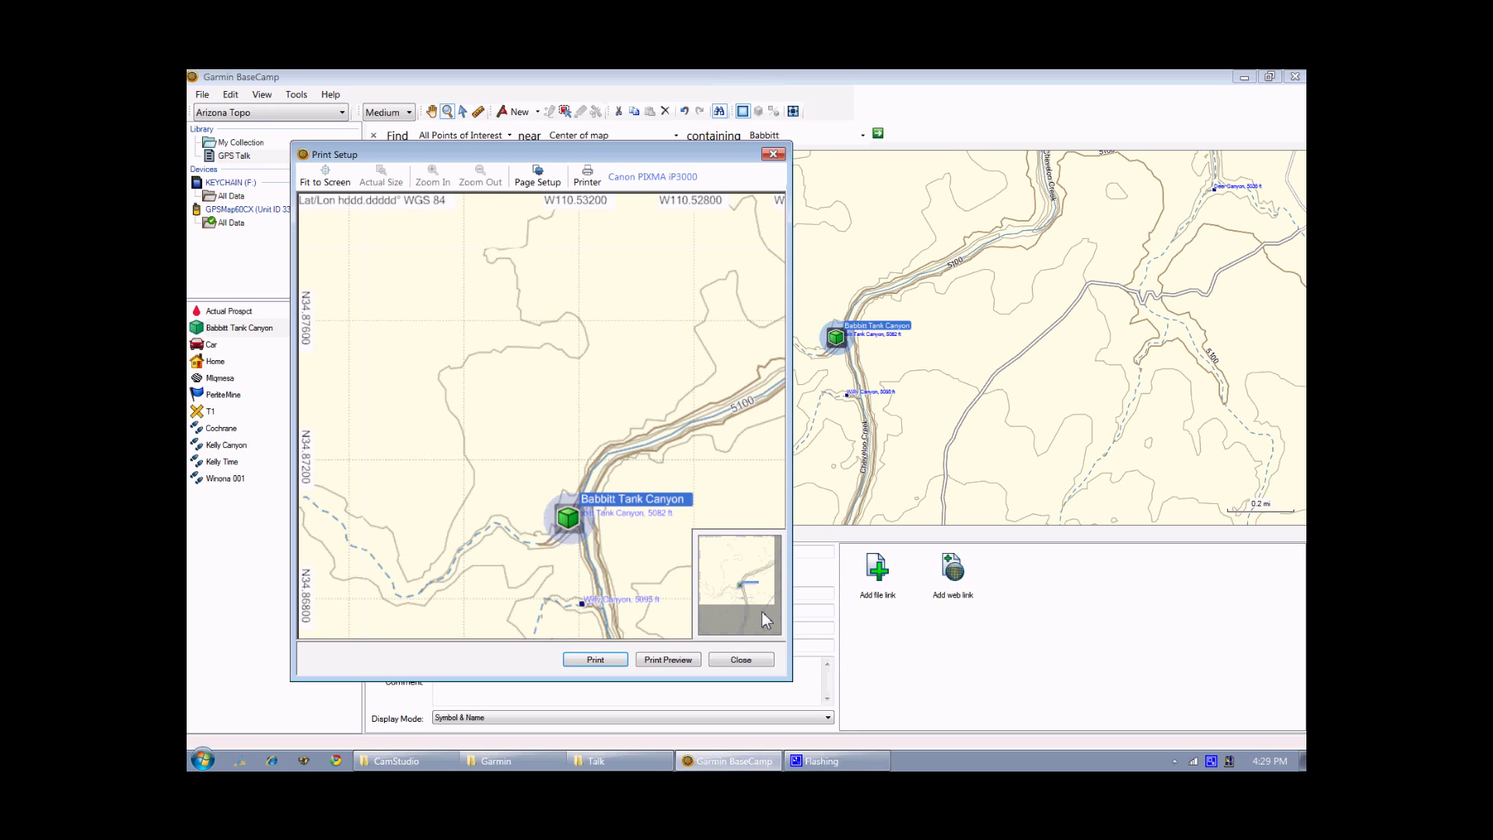
pyautogui.click(327, 176)
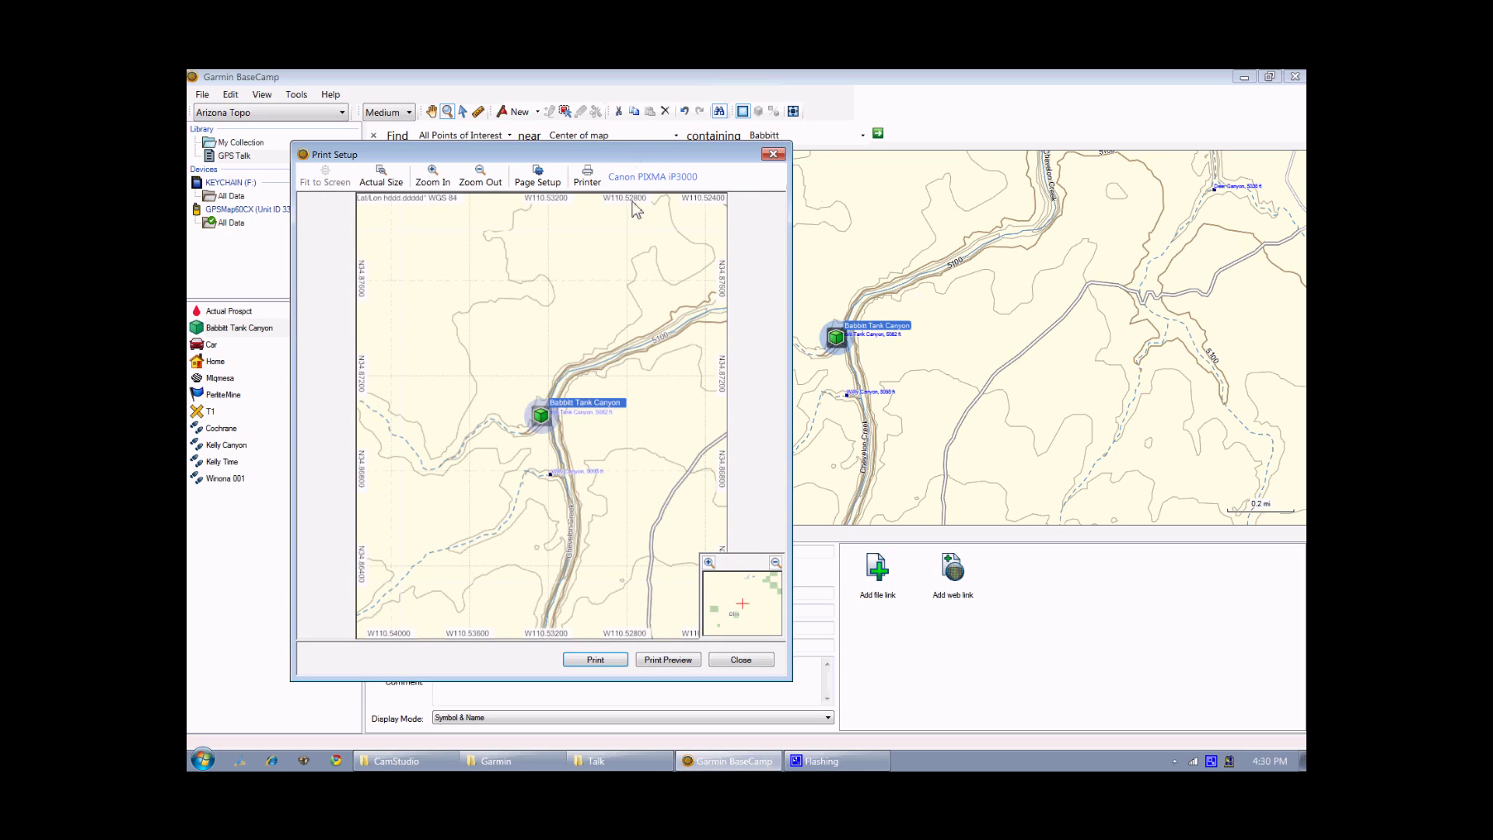
pyautogui.click(482, 181)
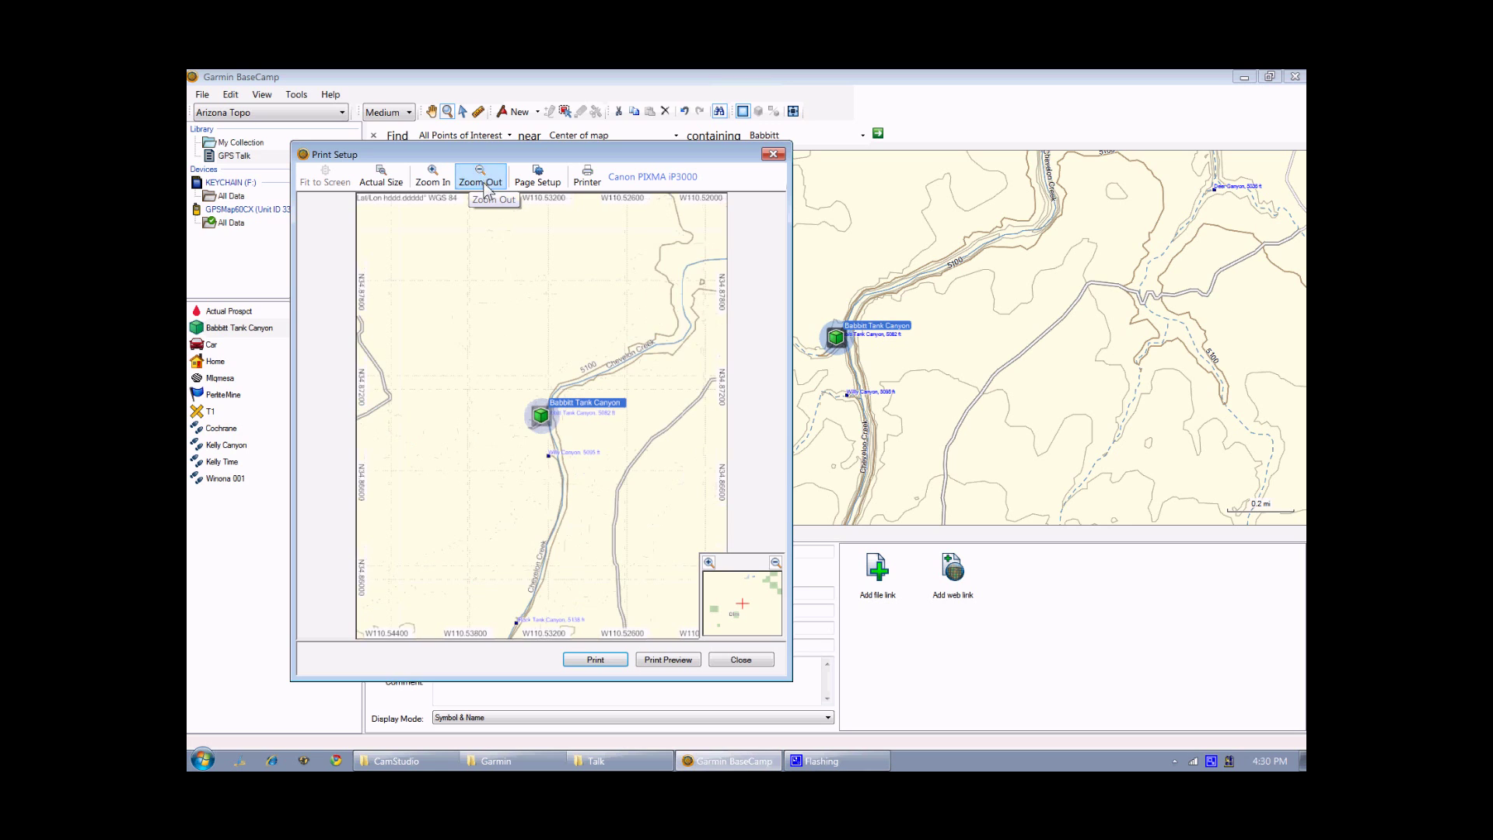
pyautogui.click(487, 182)
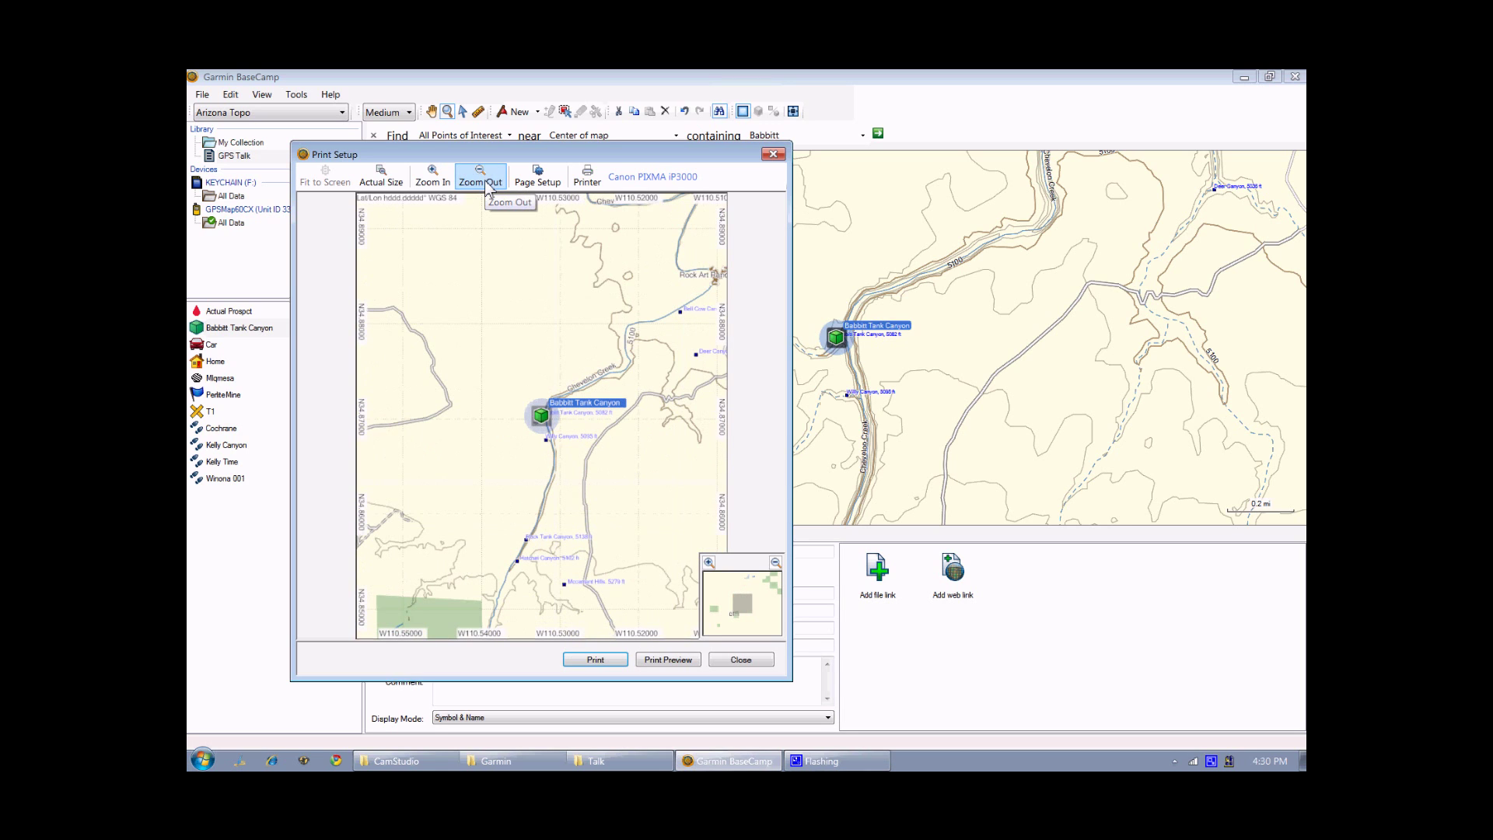
pyautogui.click(486, 184)
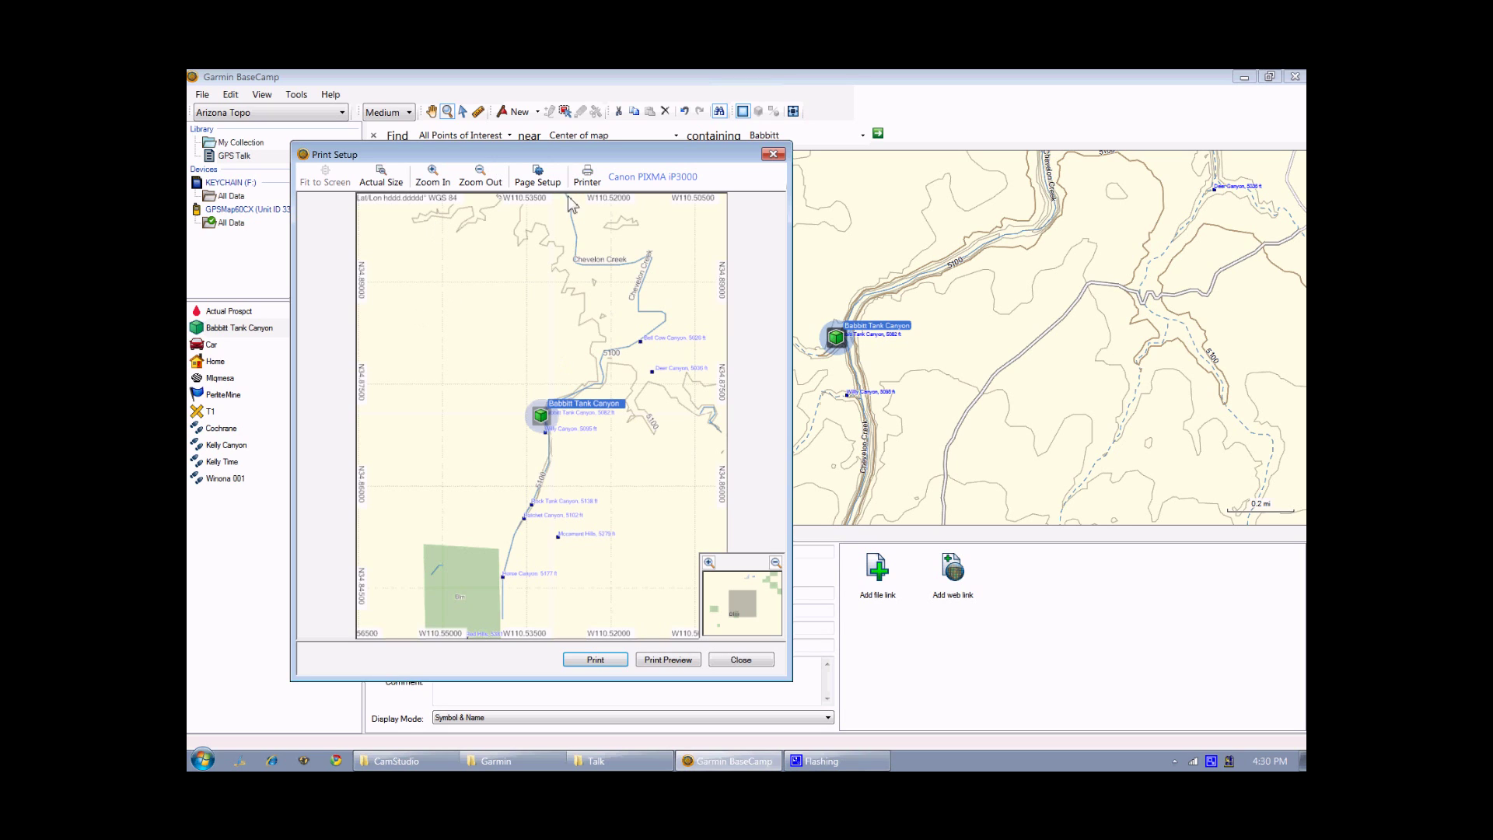
pyautogui.click(536, 181)
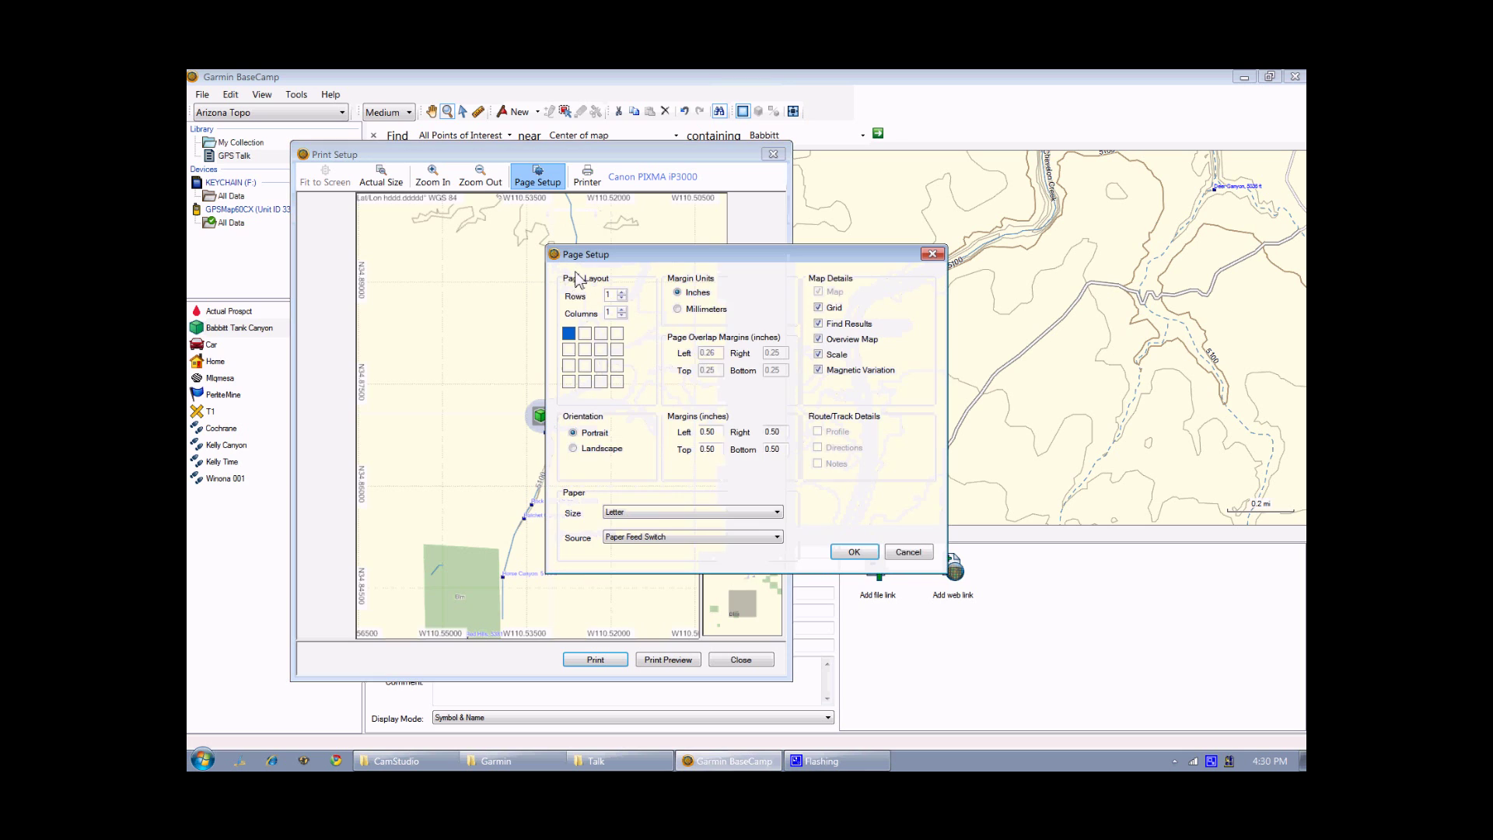
# - Exclude Find Results and the Overview Map from the printout, keeping Grid, Scale and Magnetic Variation
pyautogui.moveTo(742, 254); pyautogui.dragTo(642, 194)
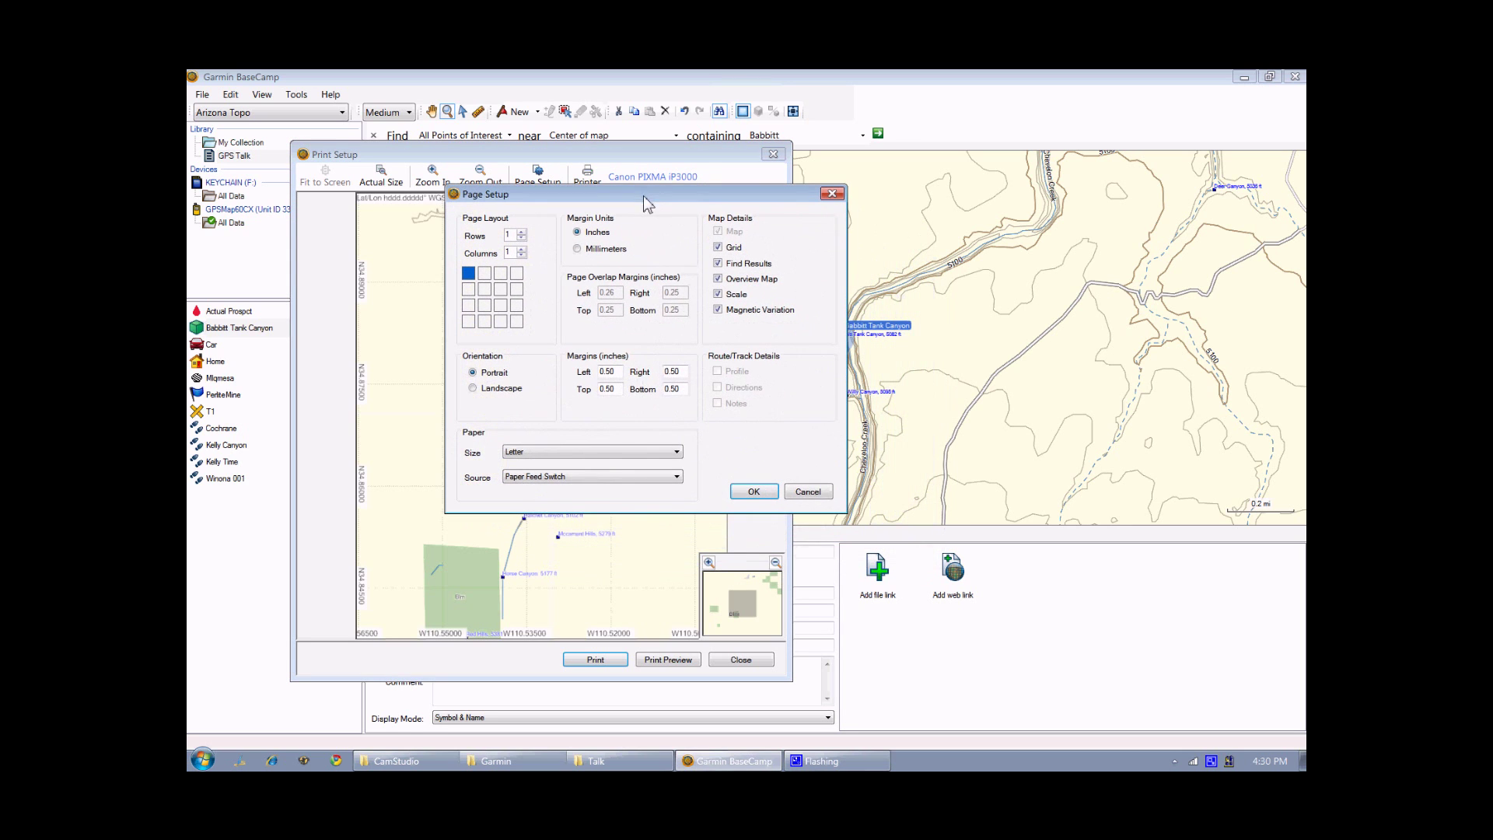
pyautogui.click(718, 264)
pyautogui.click(718, 294)
pyautogui.click(522, 234)
# - Set the page layout to 3 rows by 3 columns of portrait Letter pages and confirm
pyautogui.click(521, 233)
pyautogui.click(522, 233)
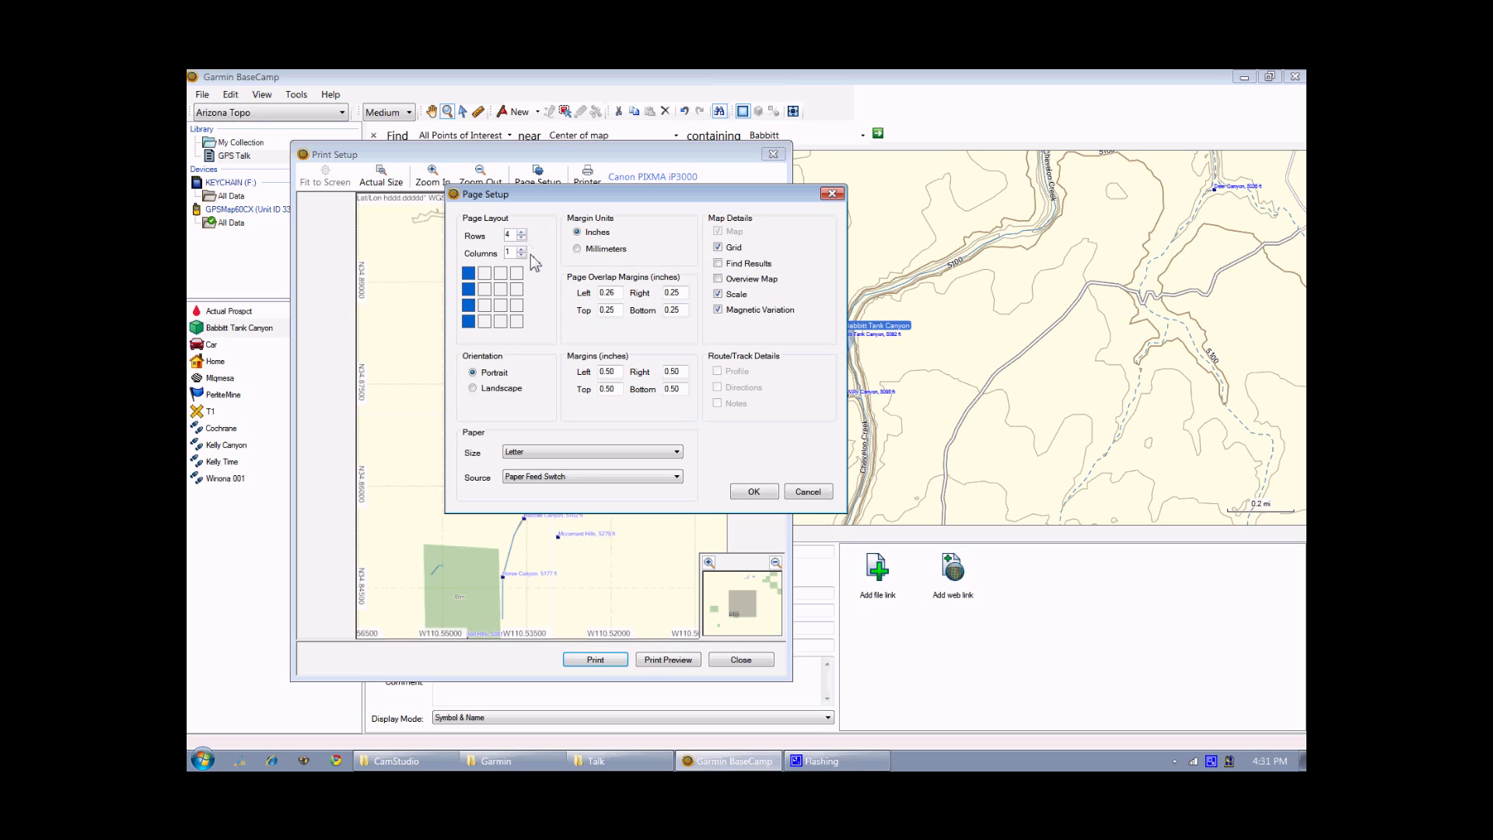
pyautogui.click(522, 249)
pyautogui.click(522, 250)
pyautogui.click(522, 249)
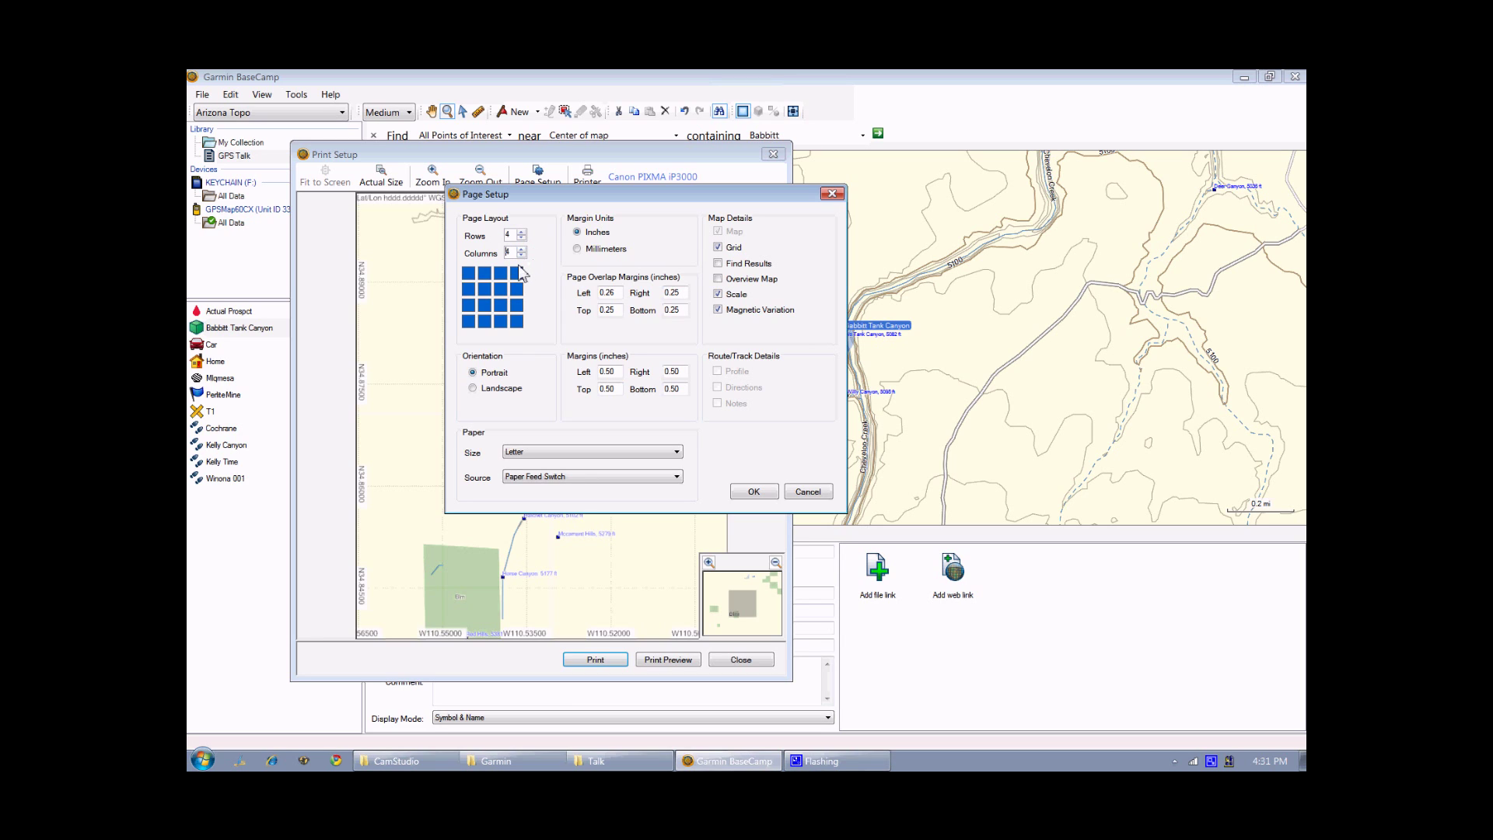
pyautogui.click(468, 273)
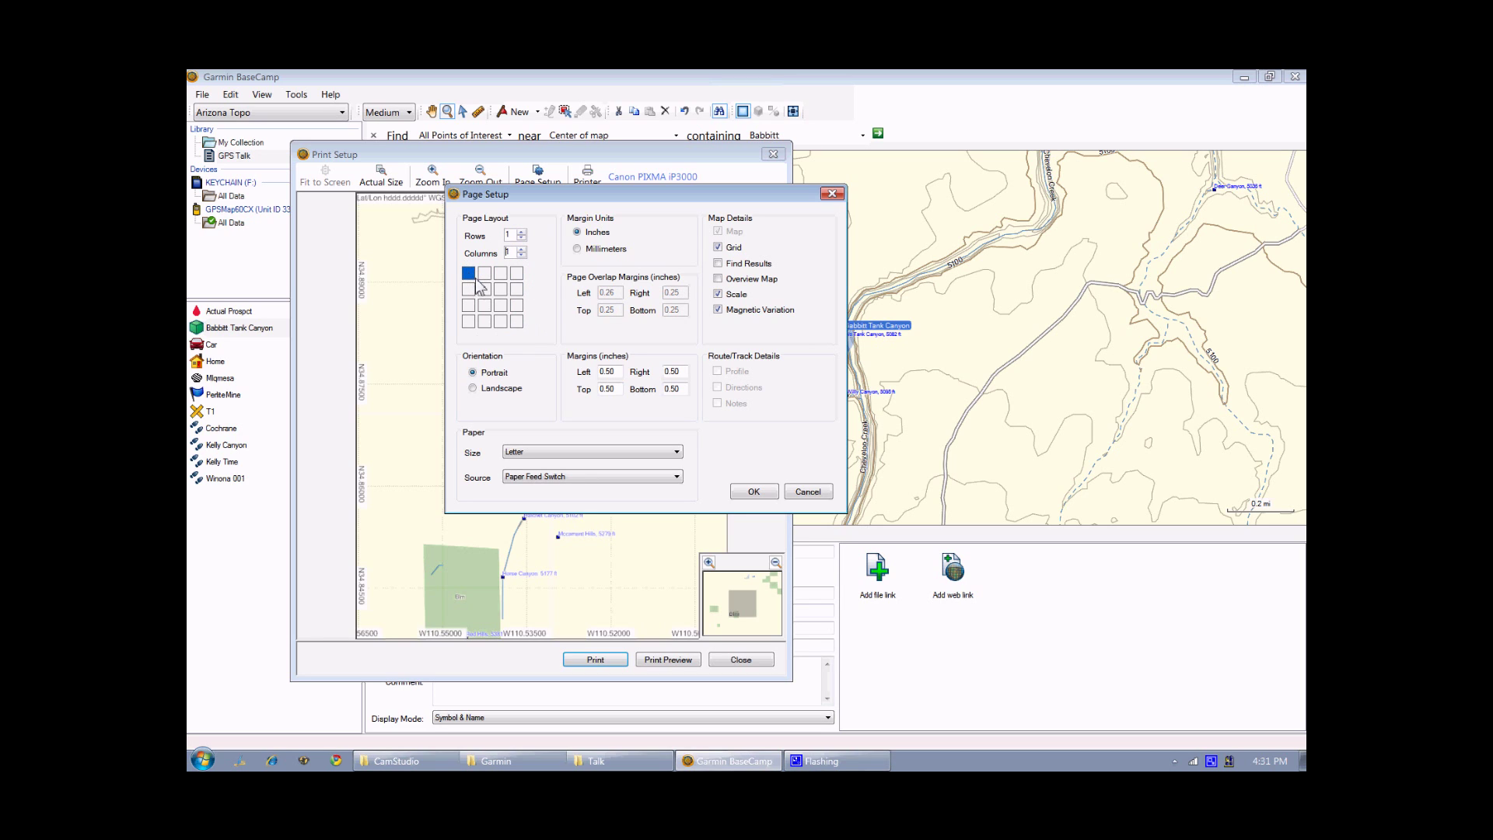
pyautogui.click(498, 307)
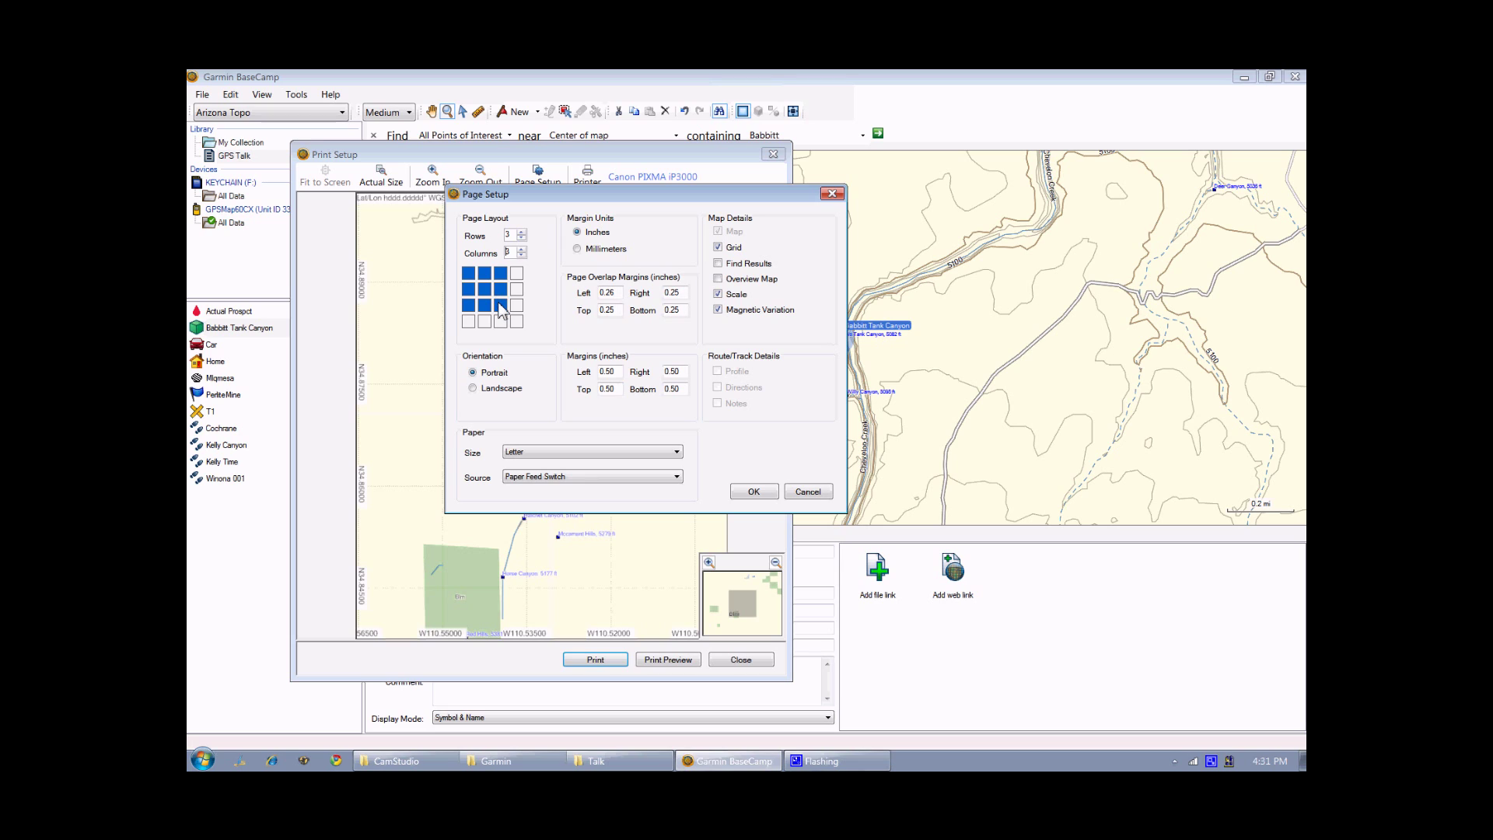
pyautogui.click(517, 306)
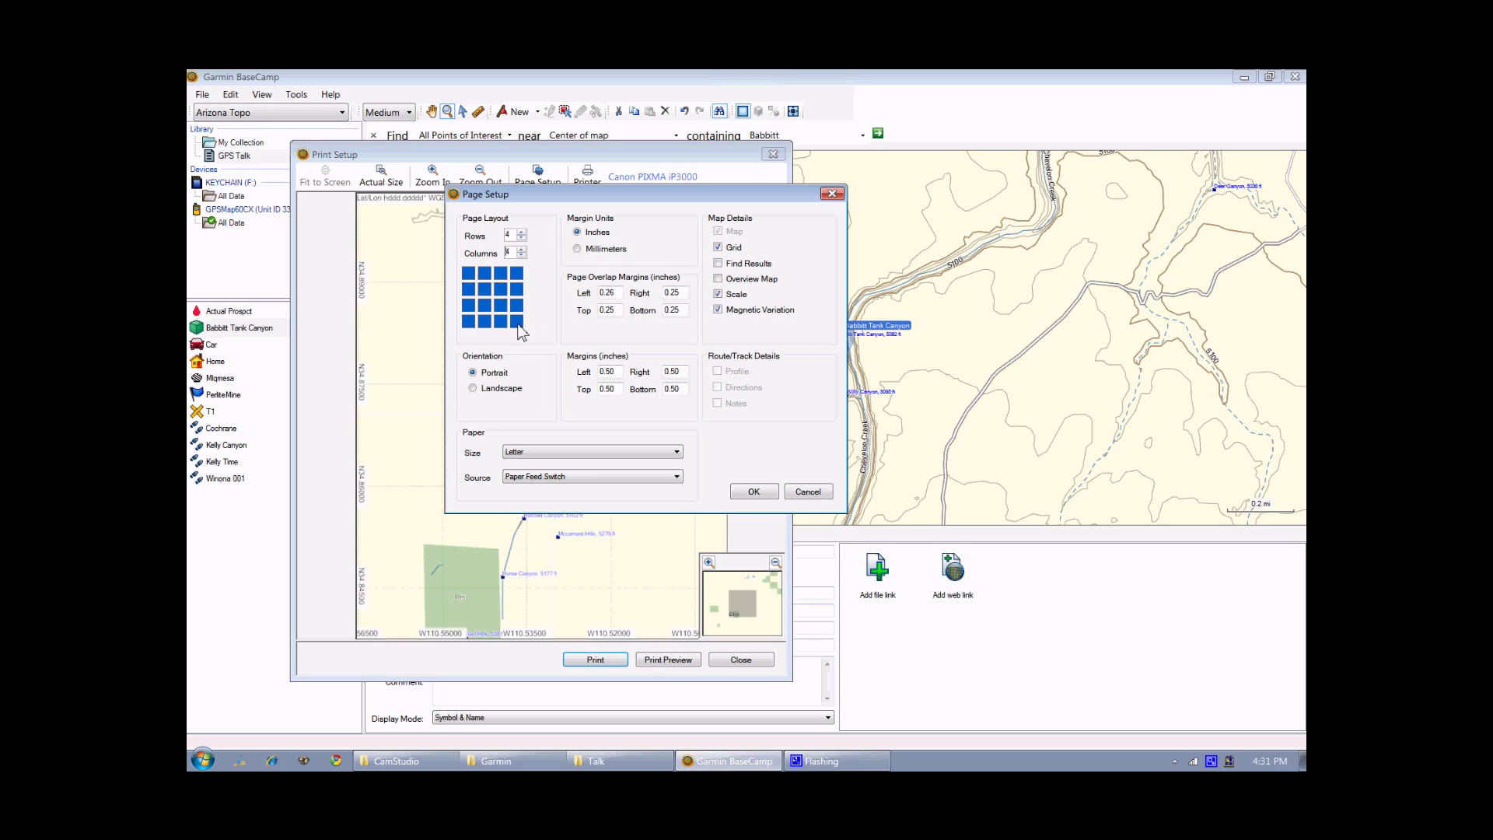
pyautogui.click(485, 276)
pyautogui.click(504, 310)
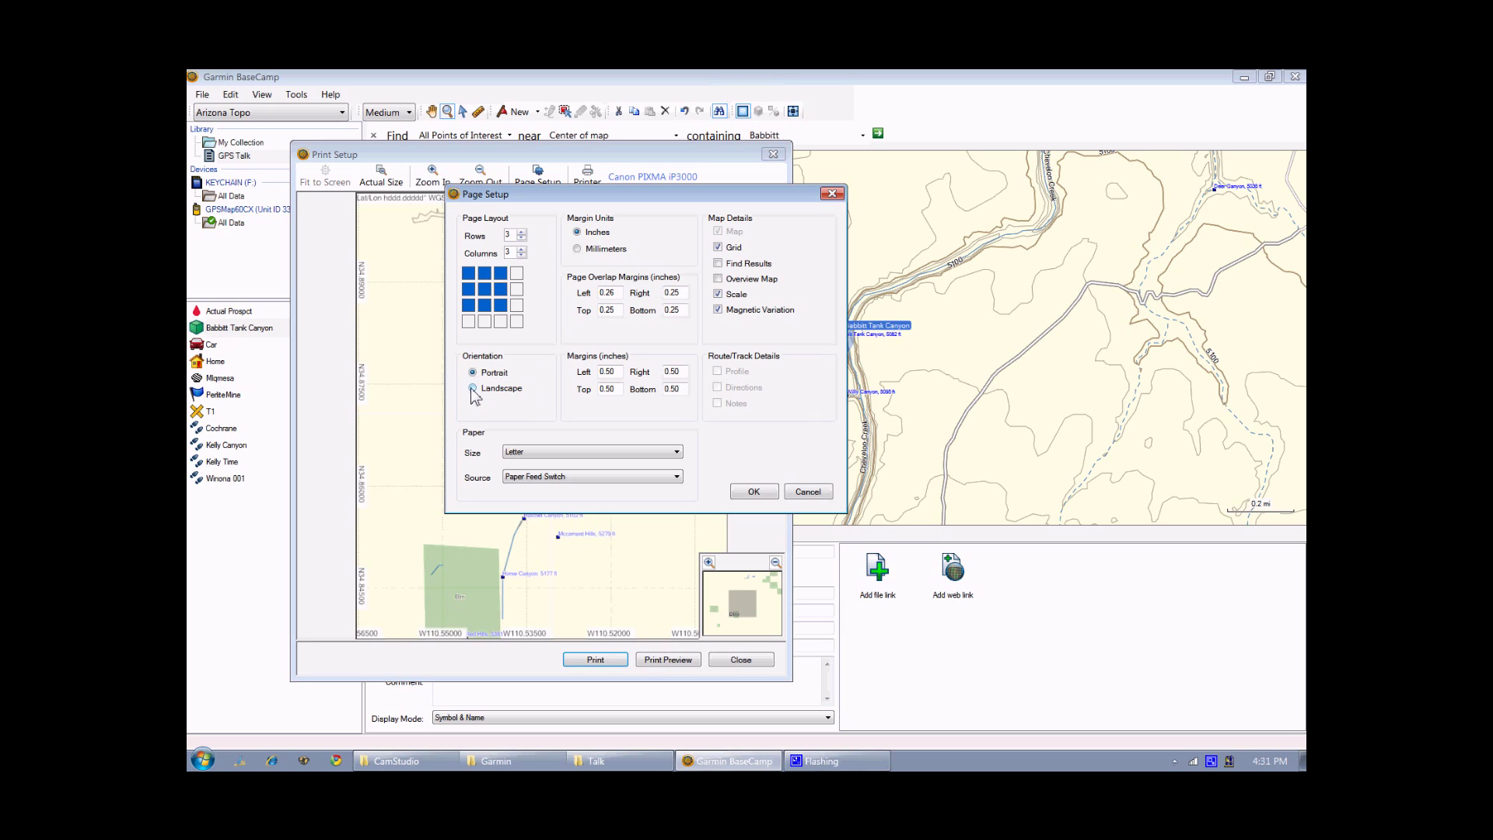
pyautogui.click(518, 322)
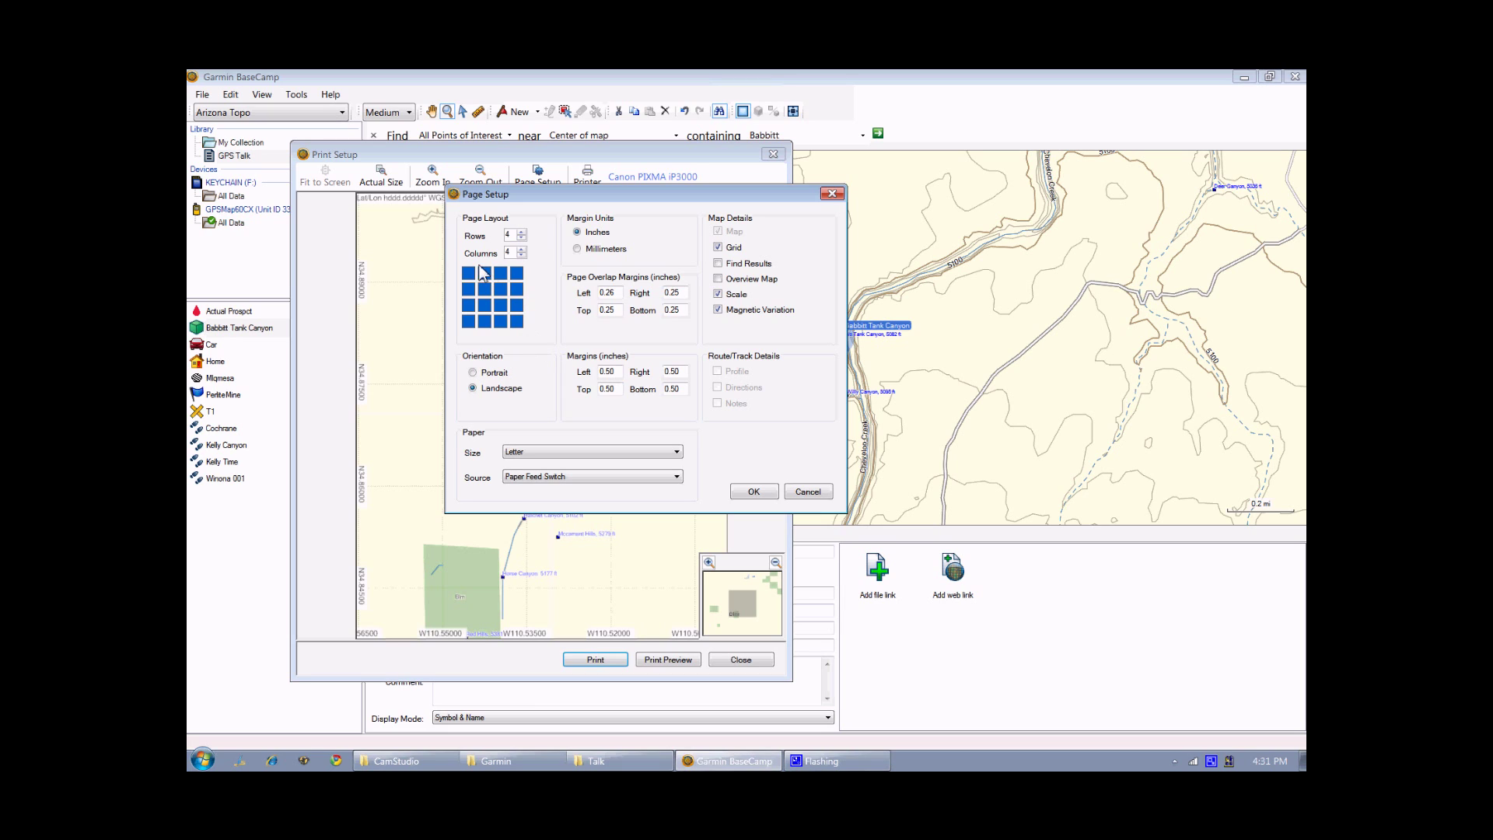
pyautogui.click(501, 310)
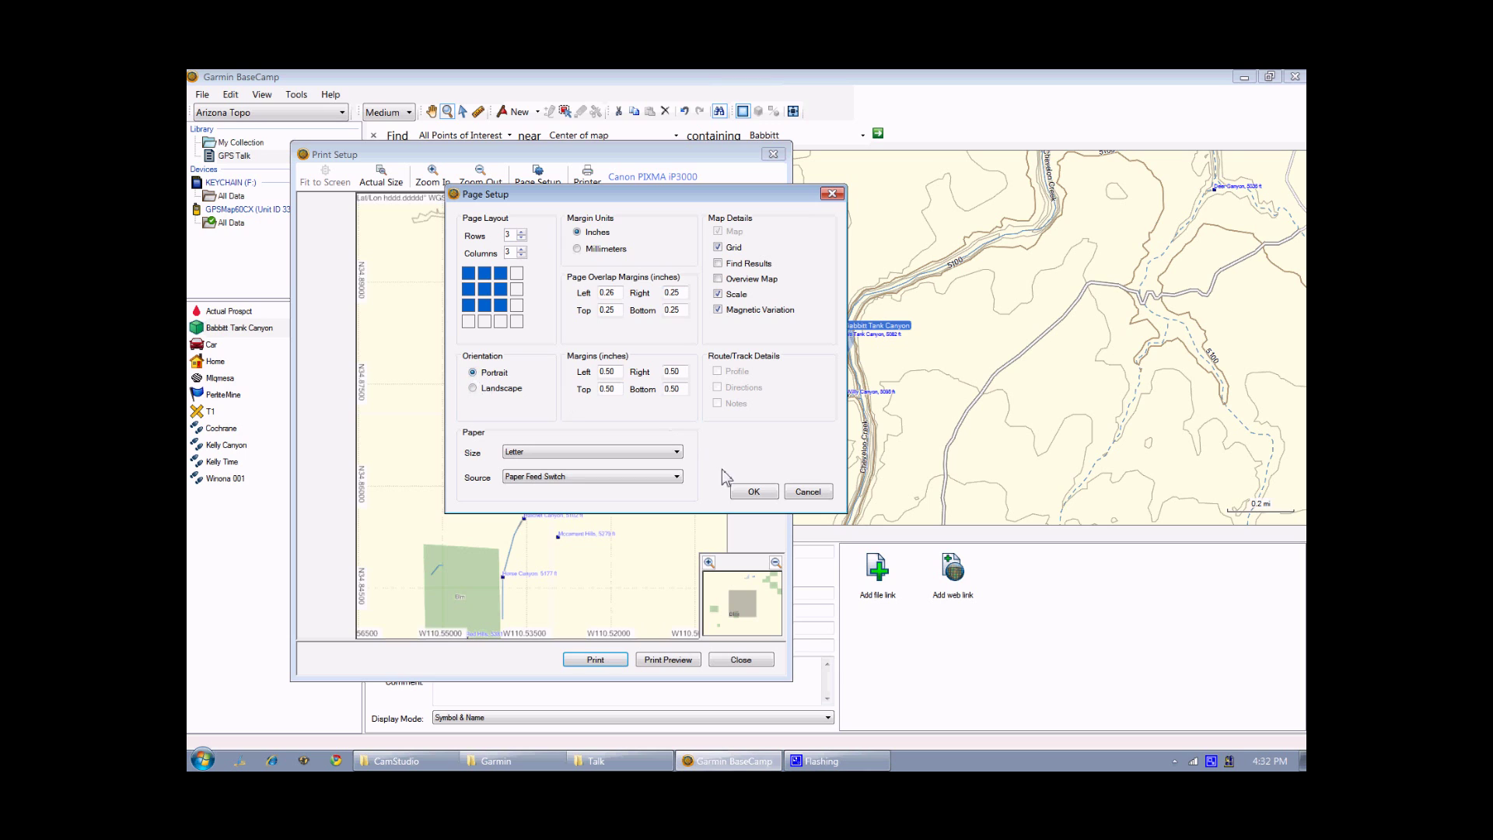
pyautogui.click(753, 491)
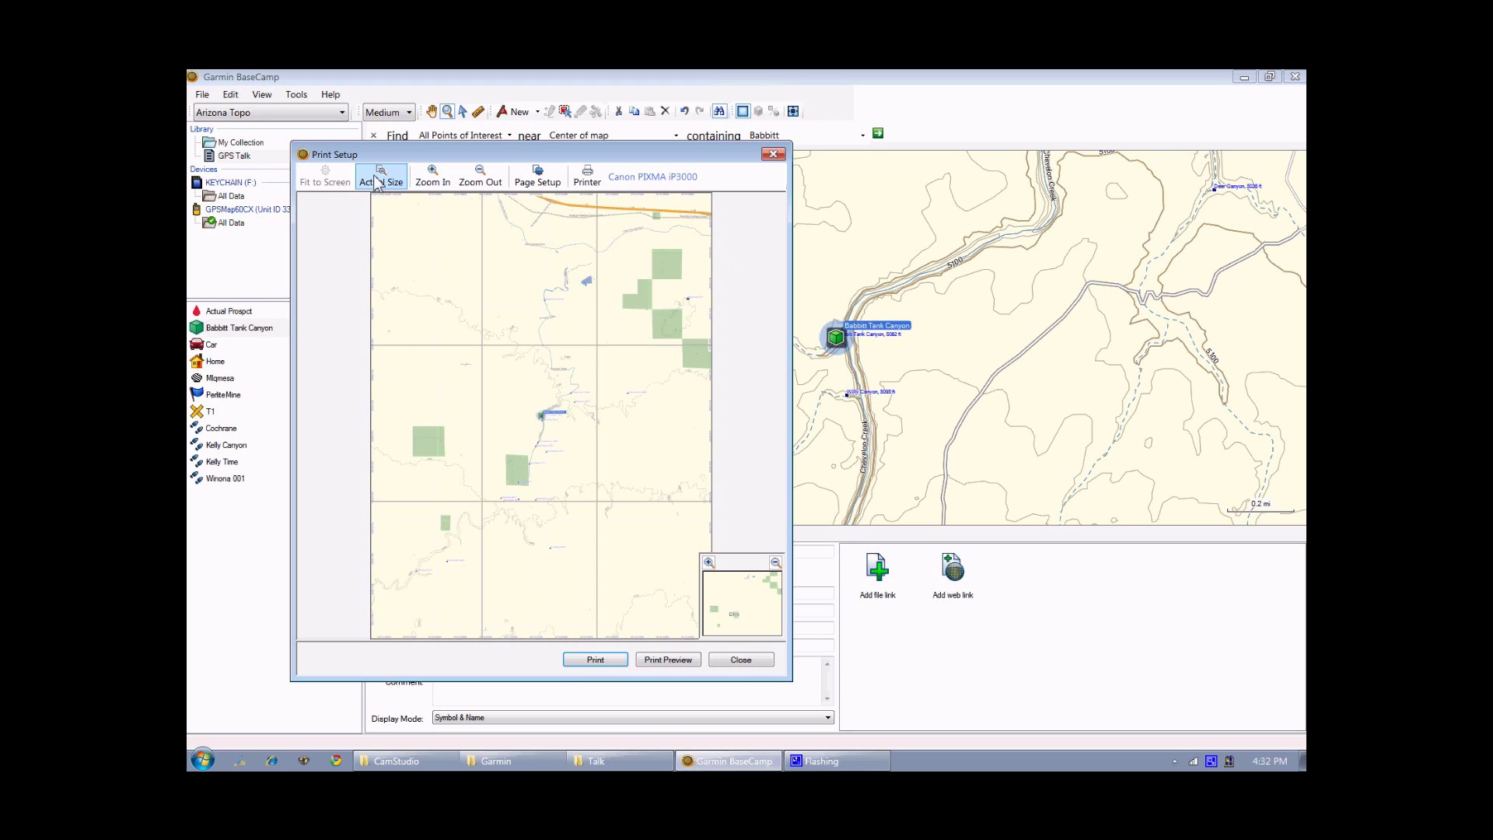
# - Zoom the nine-page preview in three steps to show detailed contours around Babbitt Tank Canyon
pyautogui.click(442, 182)
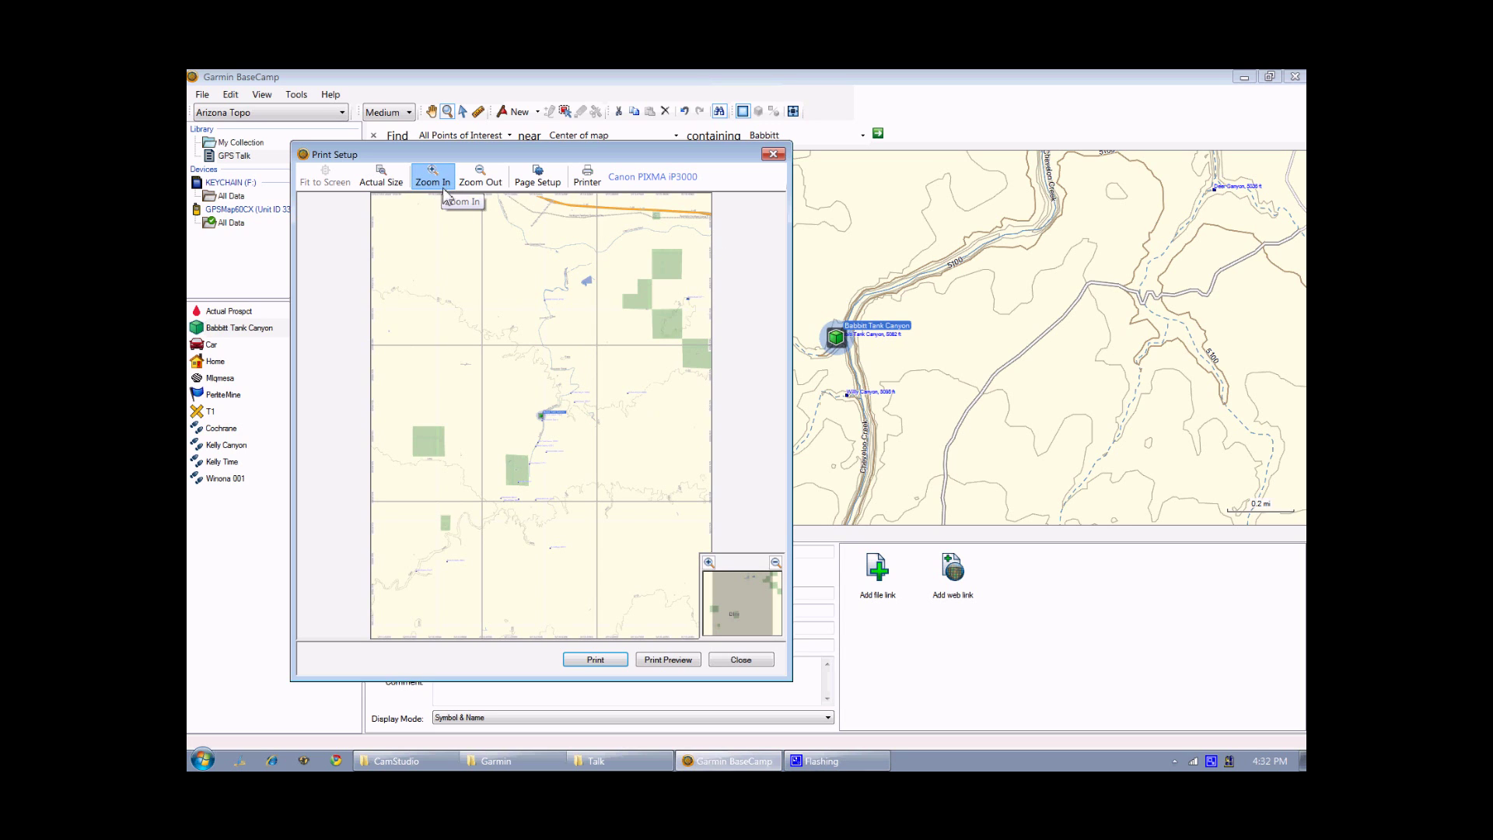
pyautogui.click(443, 184)
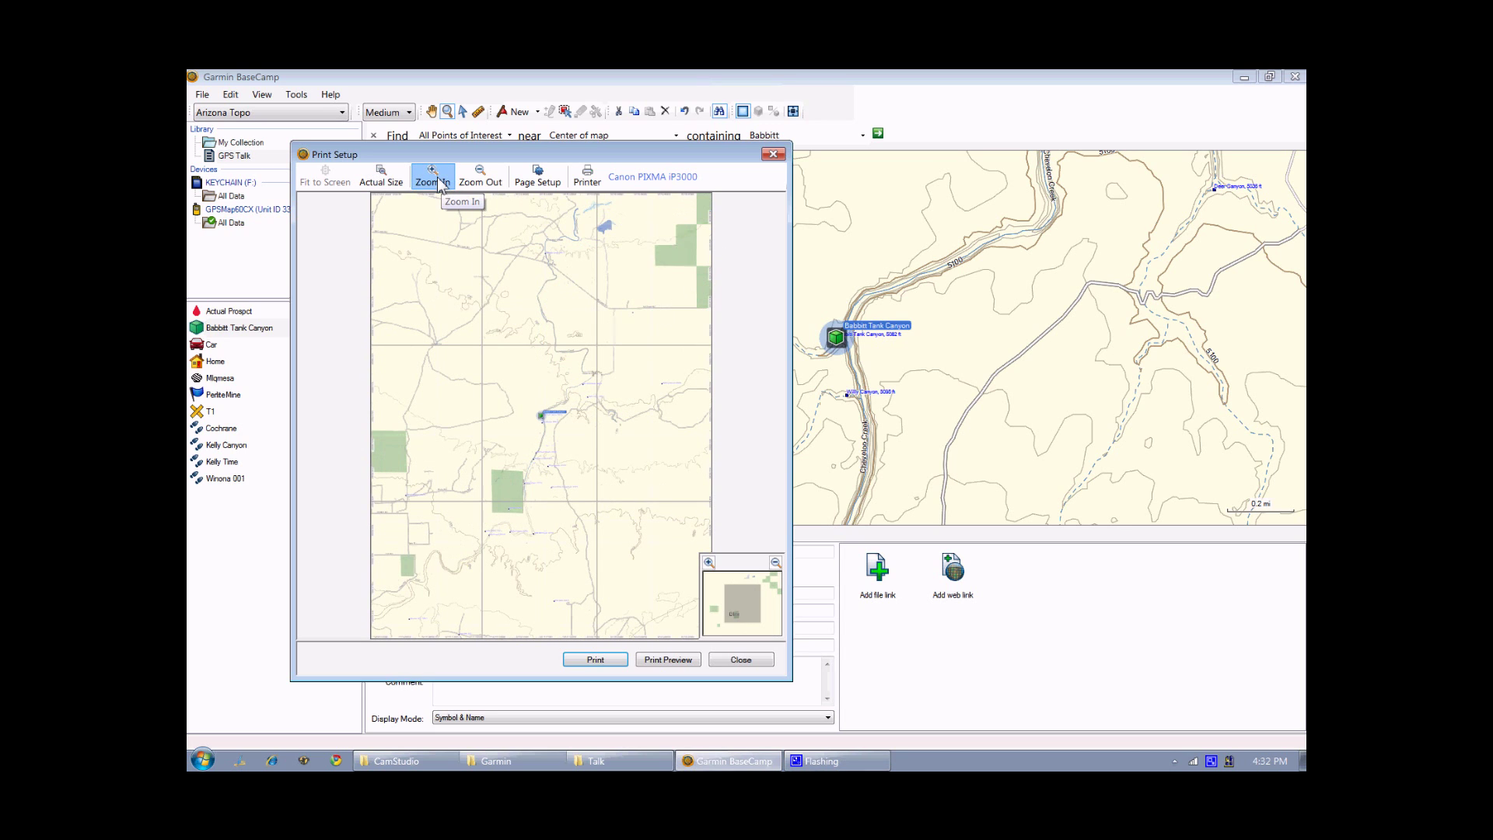
pyautogui.click(442, 187)
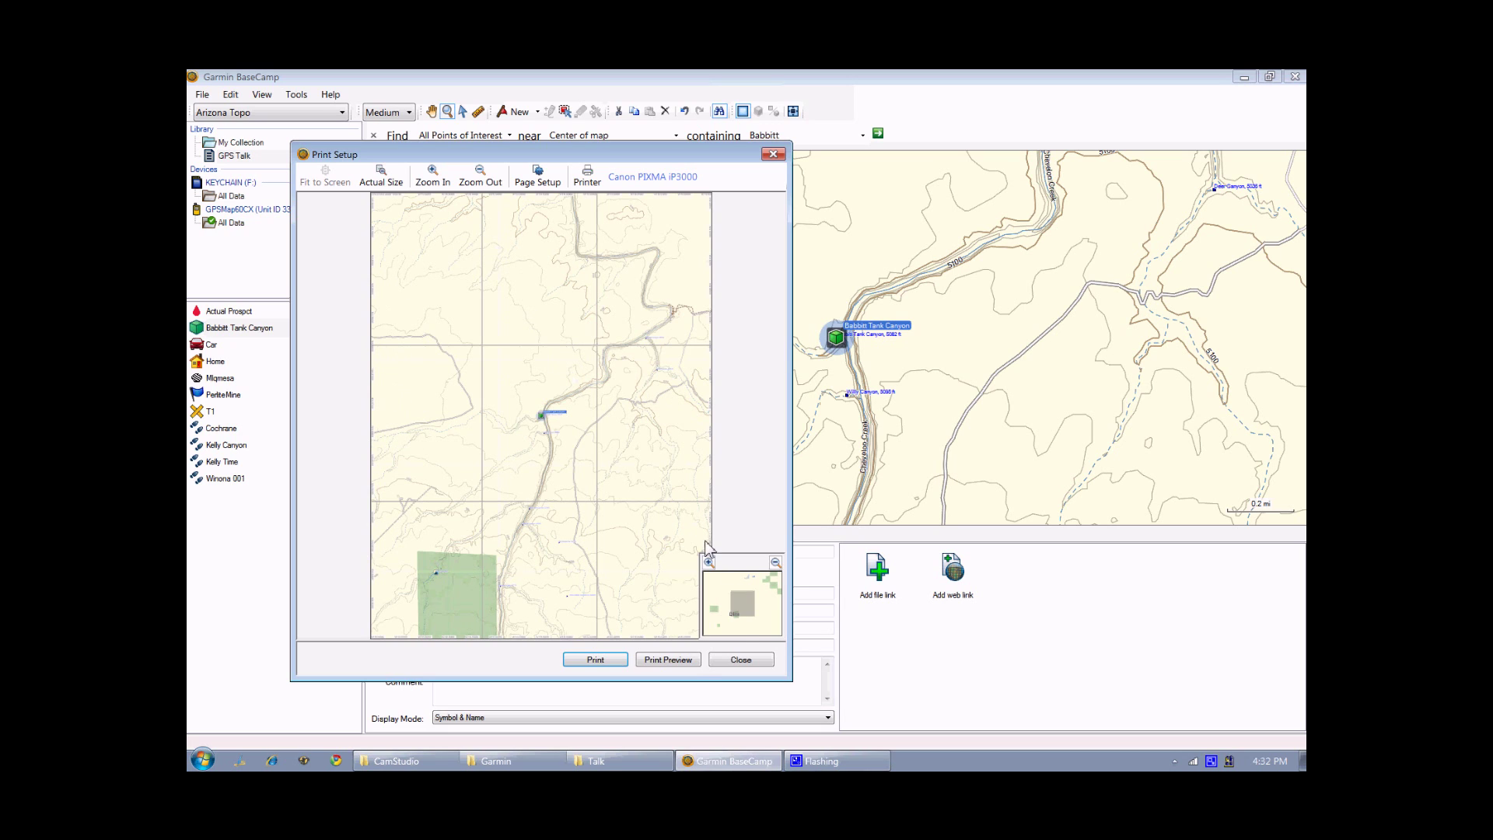
pyautogui.click(670, 659)
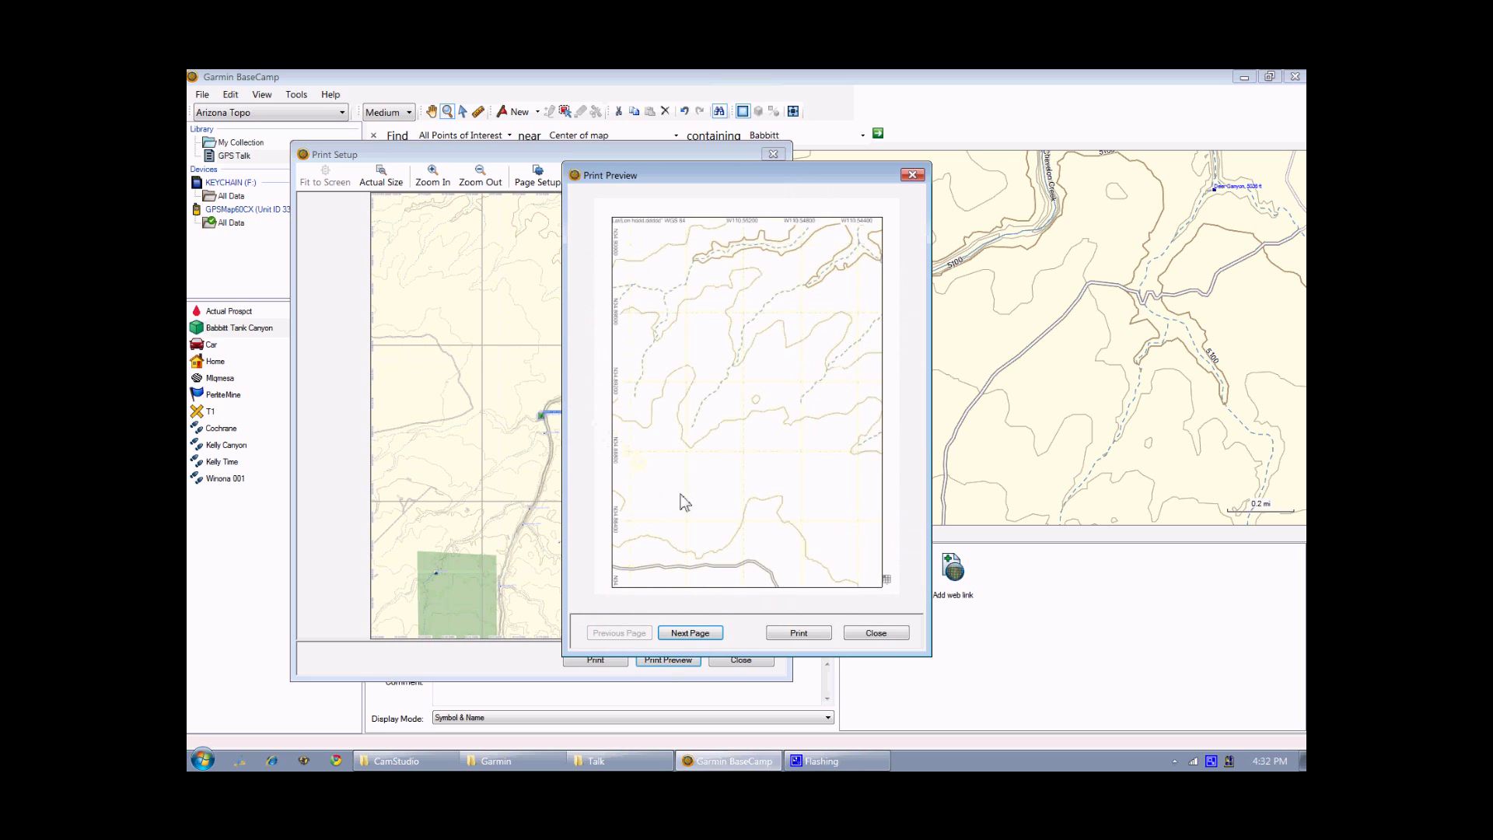
pyautogui.click(690, 633)
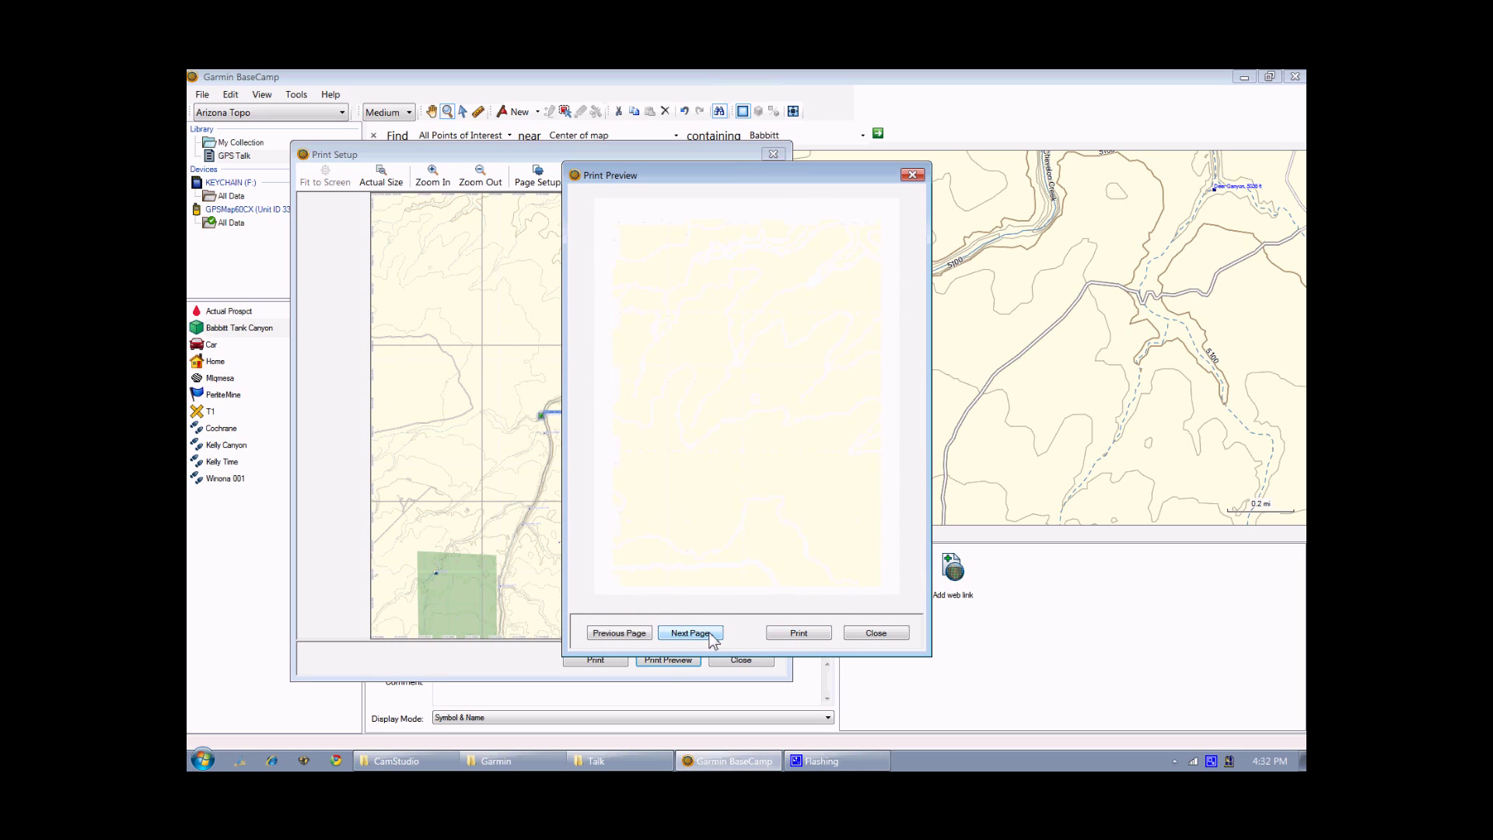
pyautogui.click(689, 633)
pyautogui.click(690, 633)
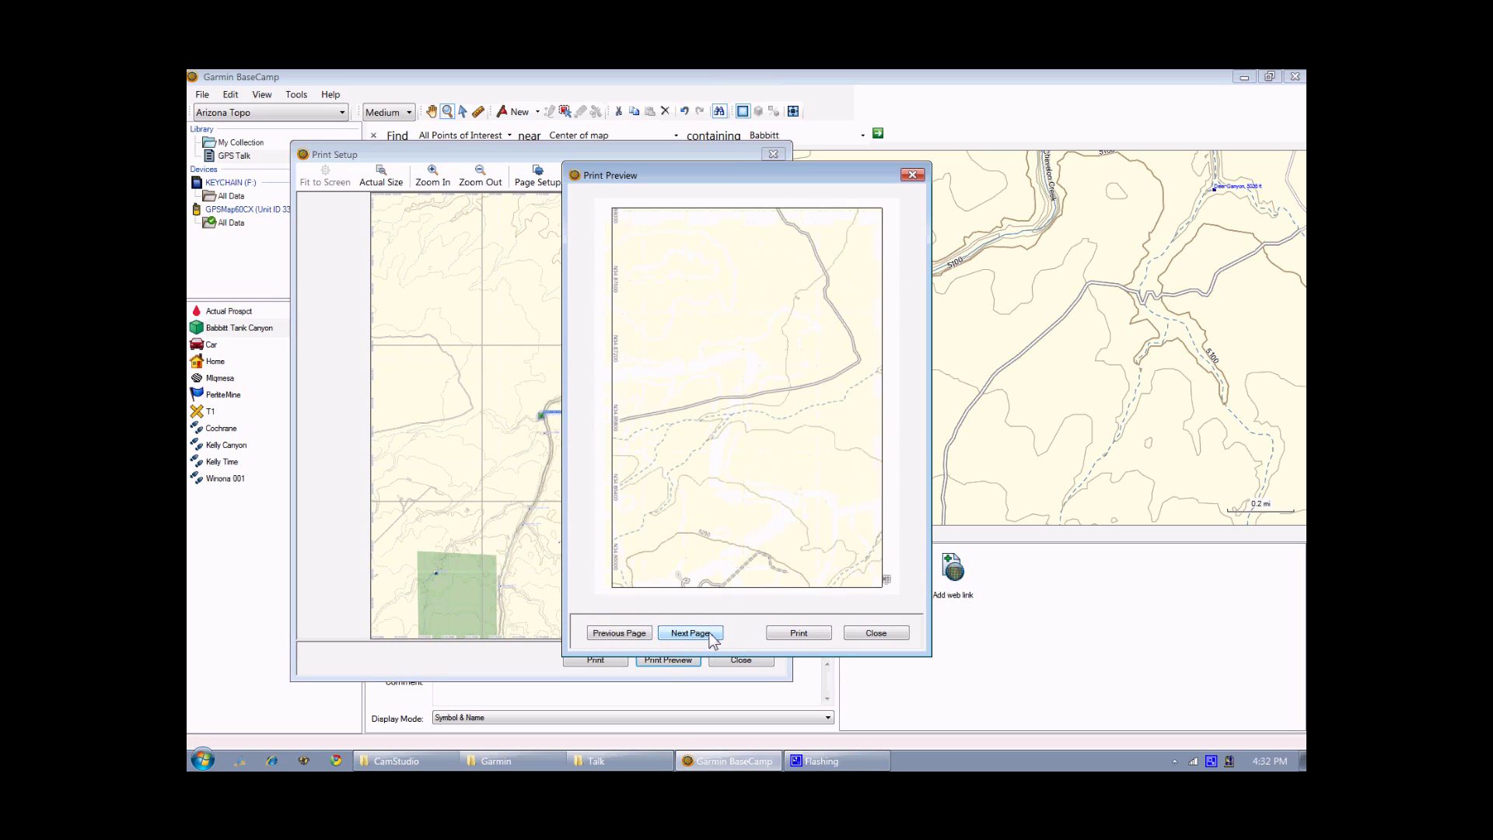
pyautogui.click(690, 633)
pyautogui.click(690, 633)
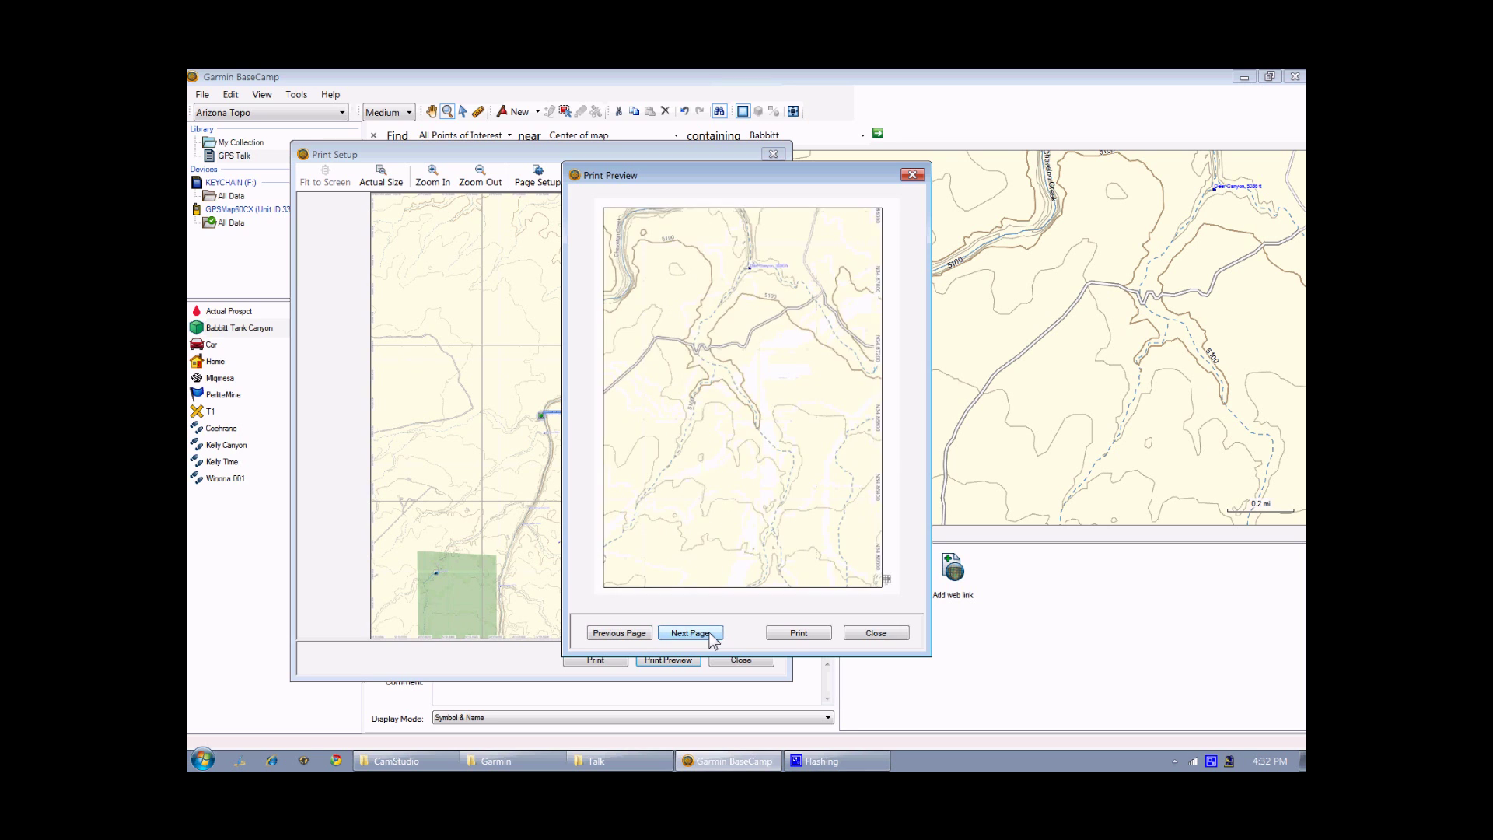
pyautogui.click(690, 633)
pyautogui.click(710, 636)
pyautogui.click(710, 636)
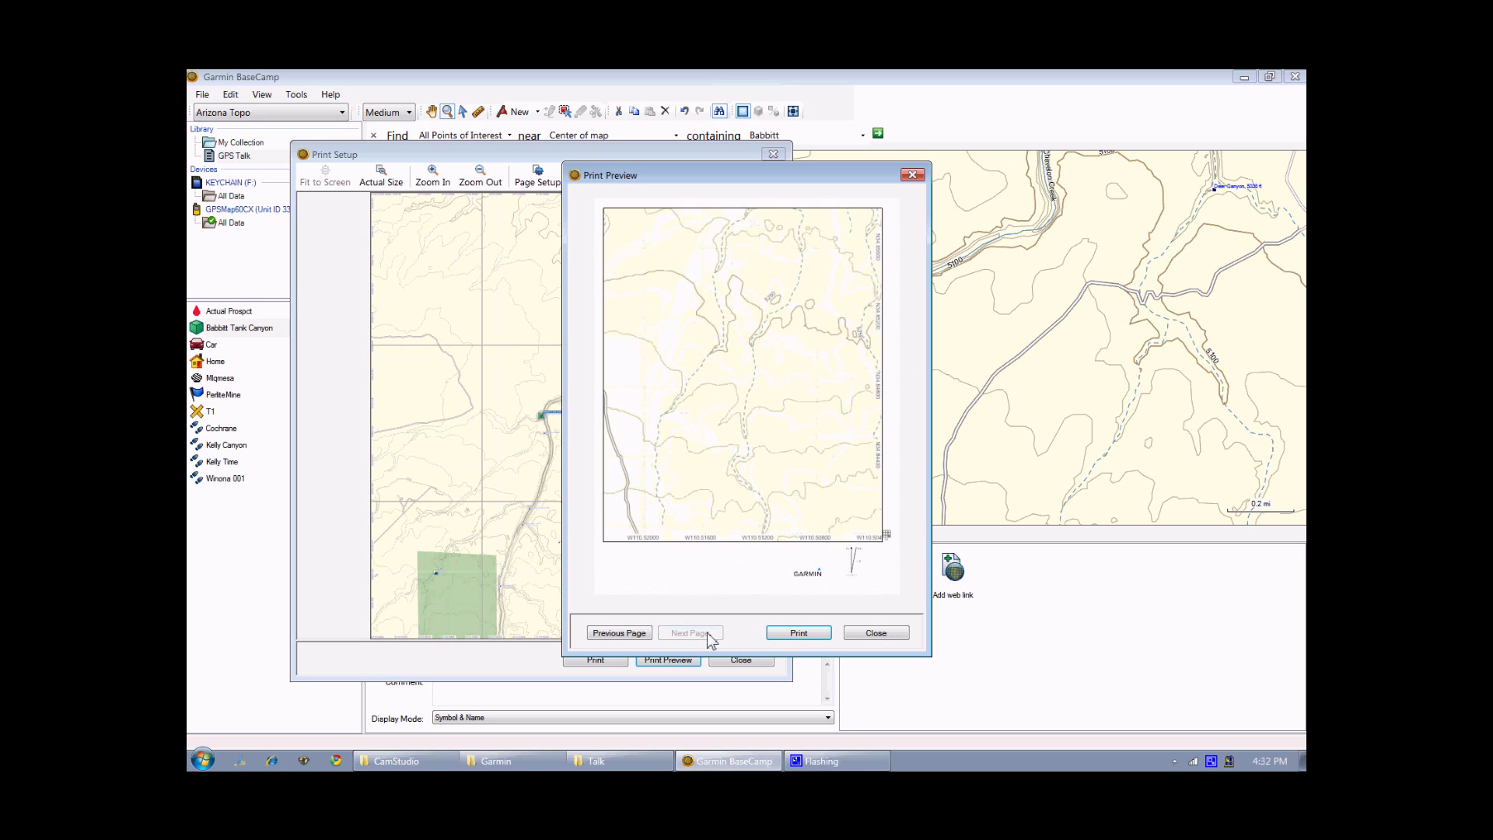
pyautogui.click(877, 633)
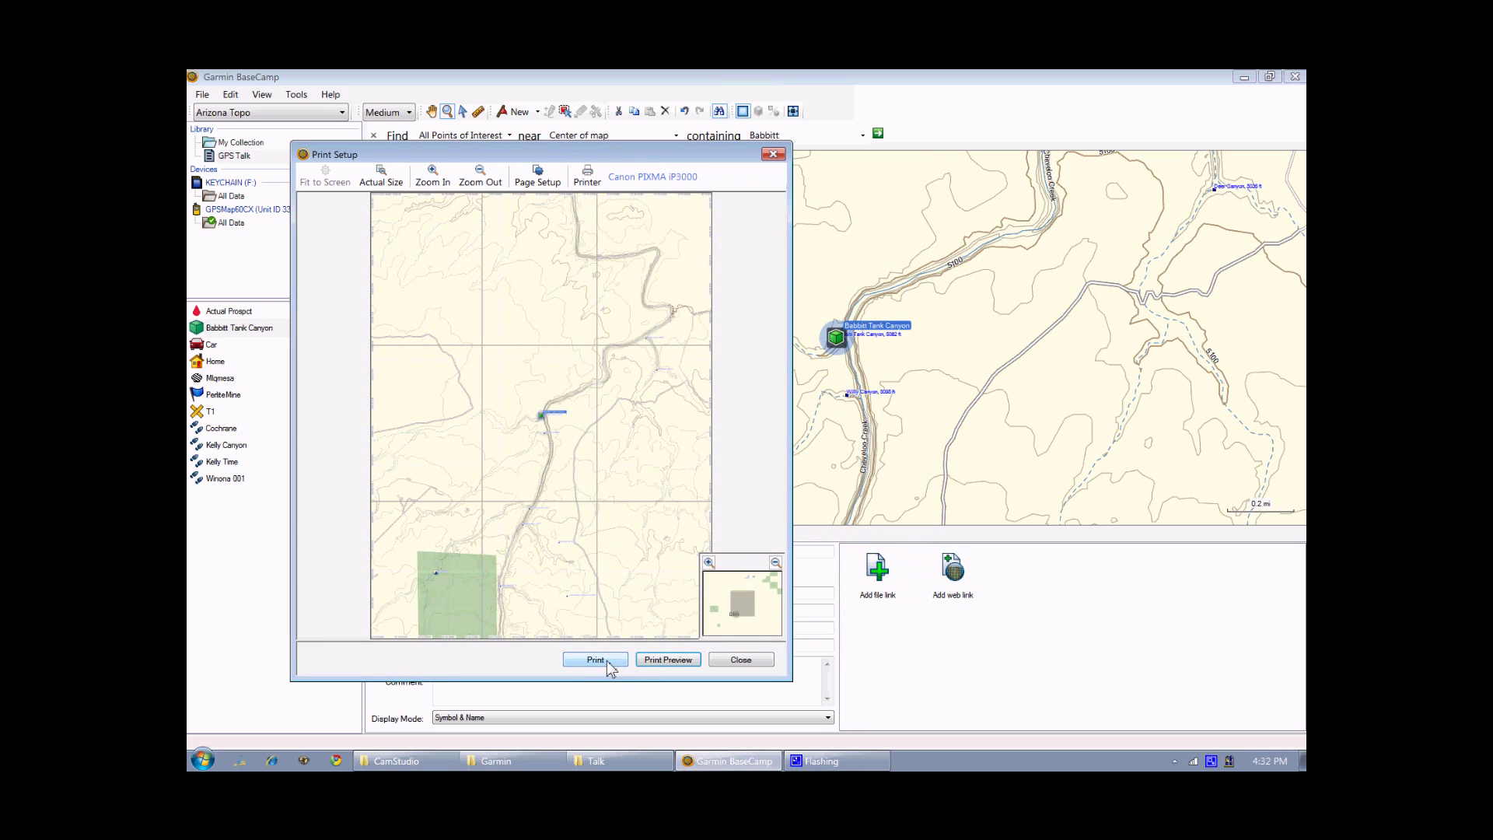